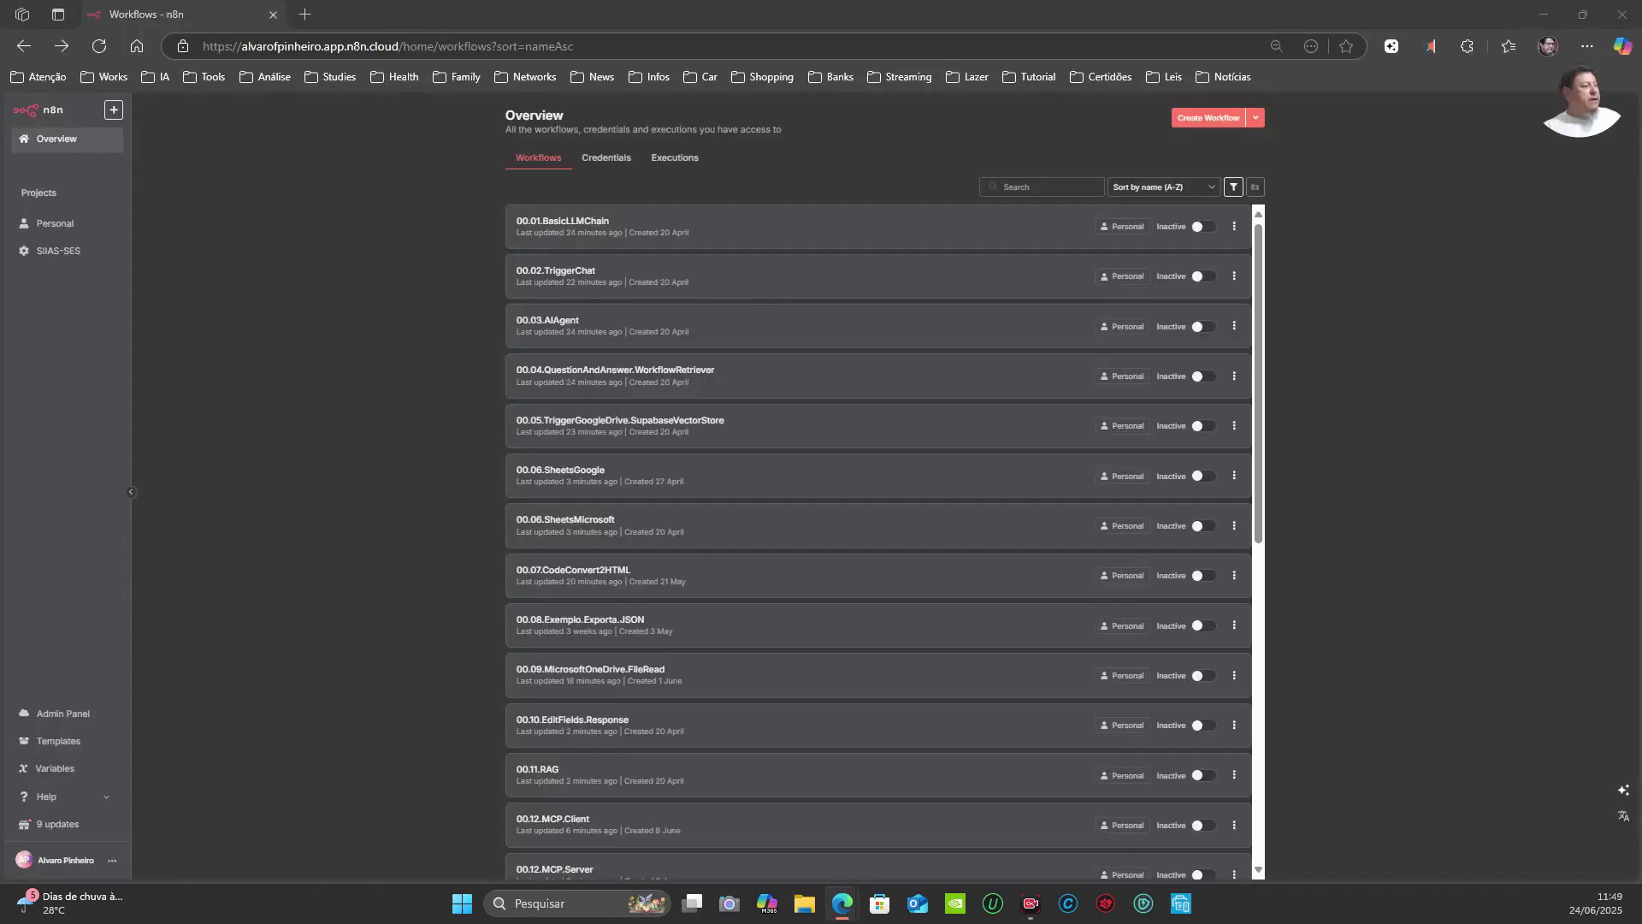
Step: Dock the restful-api.dev window as a second tab beside the n8n workflows overview
{"action": "left_click_drag", "start_coordinate": [17, 838], "coordinate": [402, 26]}
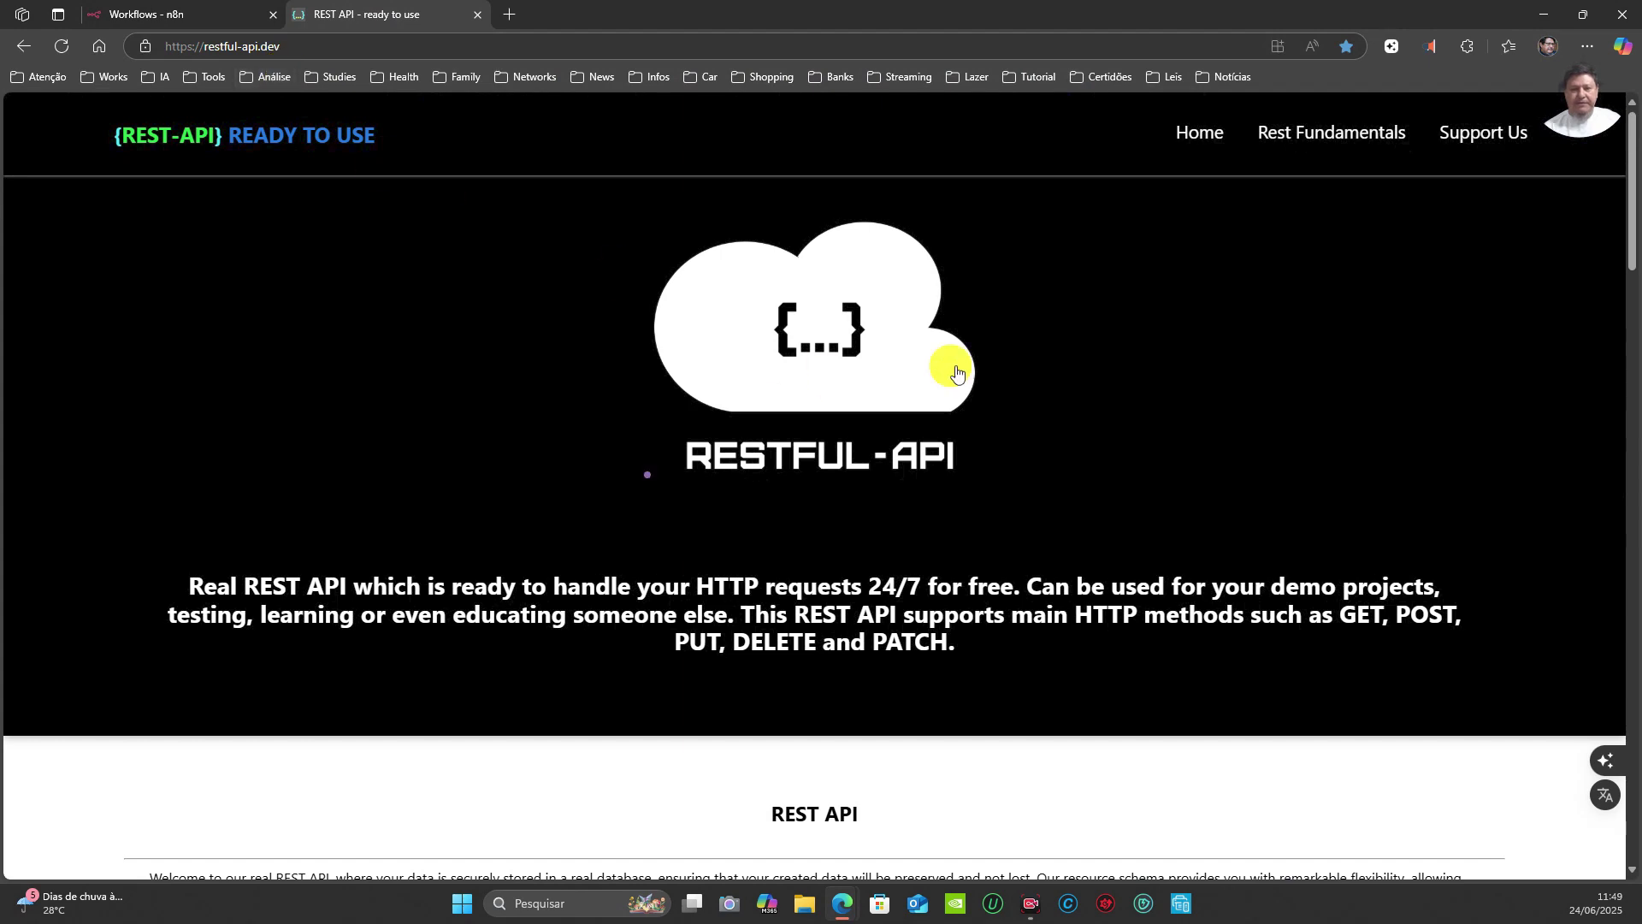
Step: Browse the endpoints list, dock ReqBin as a third tab, then return to n8n
{"action": "scroll", "coordinate": [1125, 377], "scroll_direction": "down", "scroll_amount": 14}
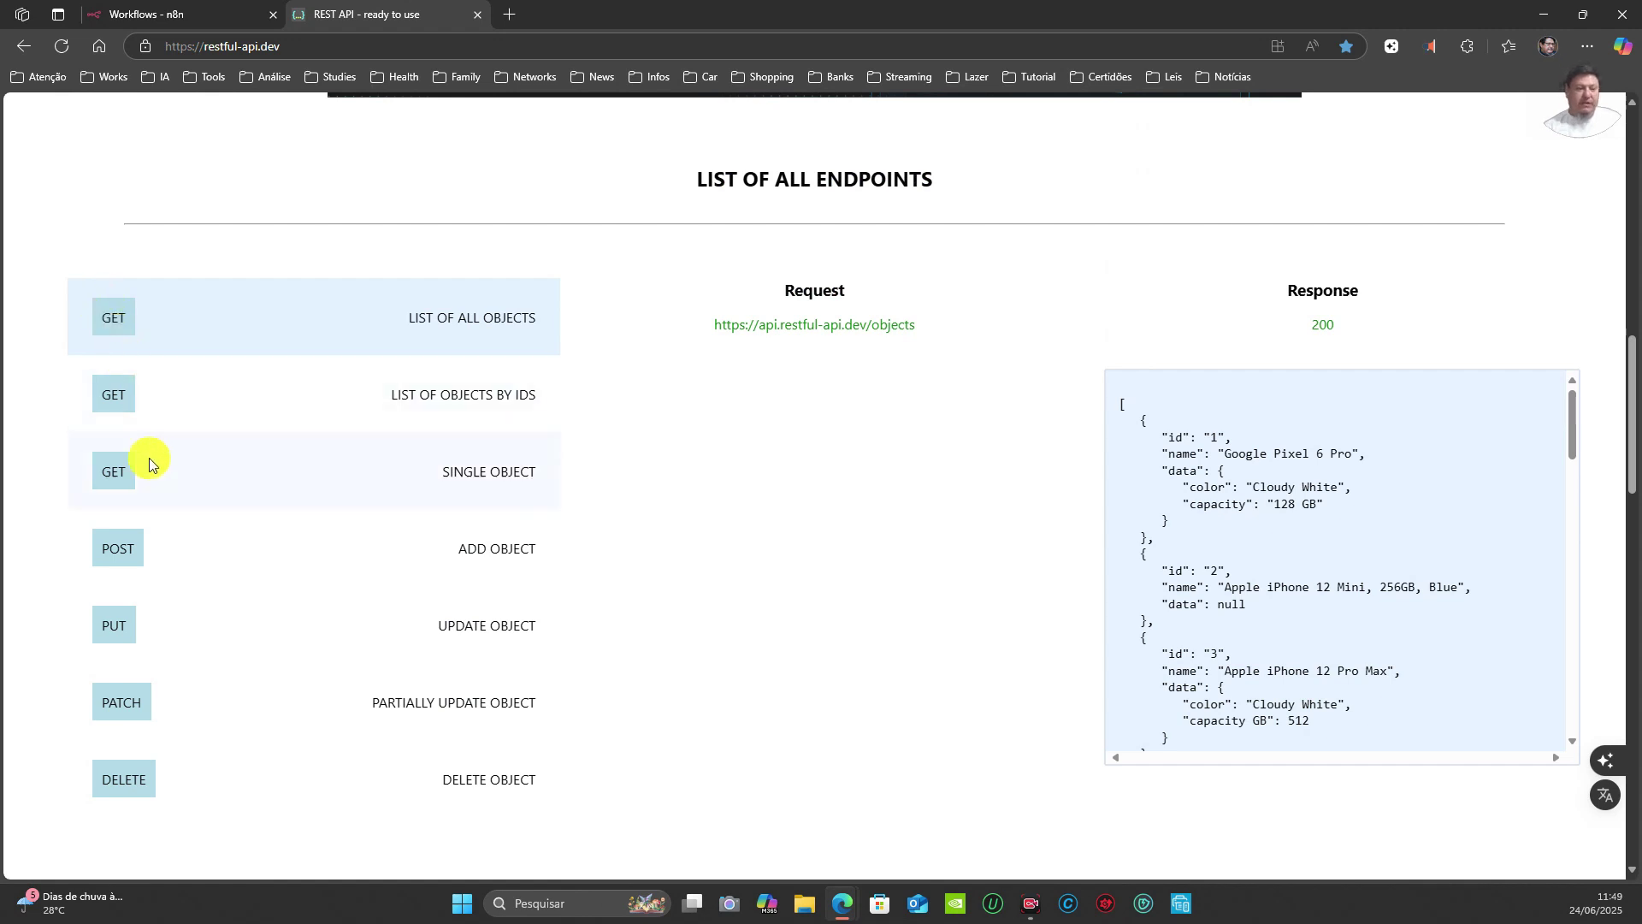
{"action": "scroll", "coordinate": [151, 641], "scroll_direction": "down", "scroll_amount": 3}
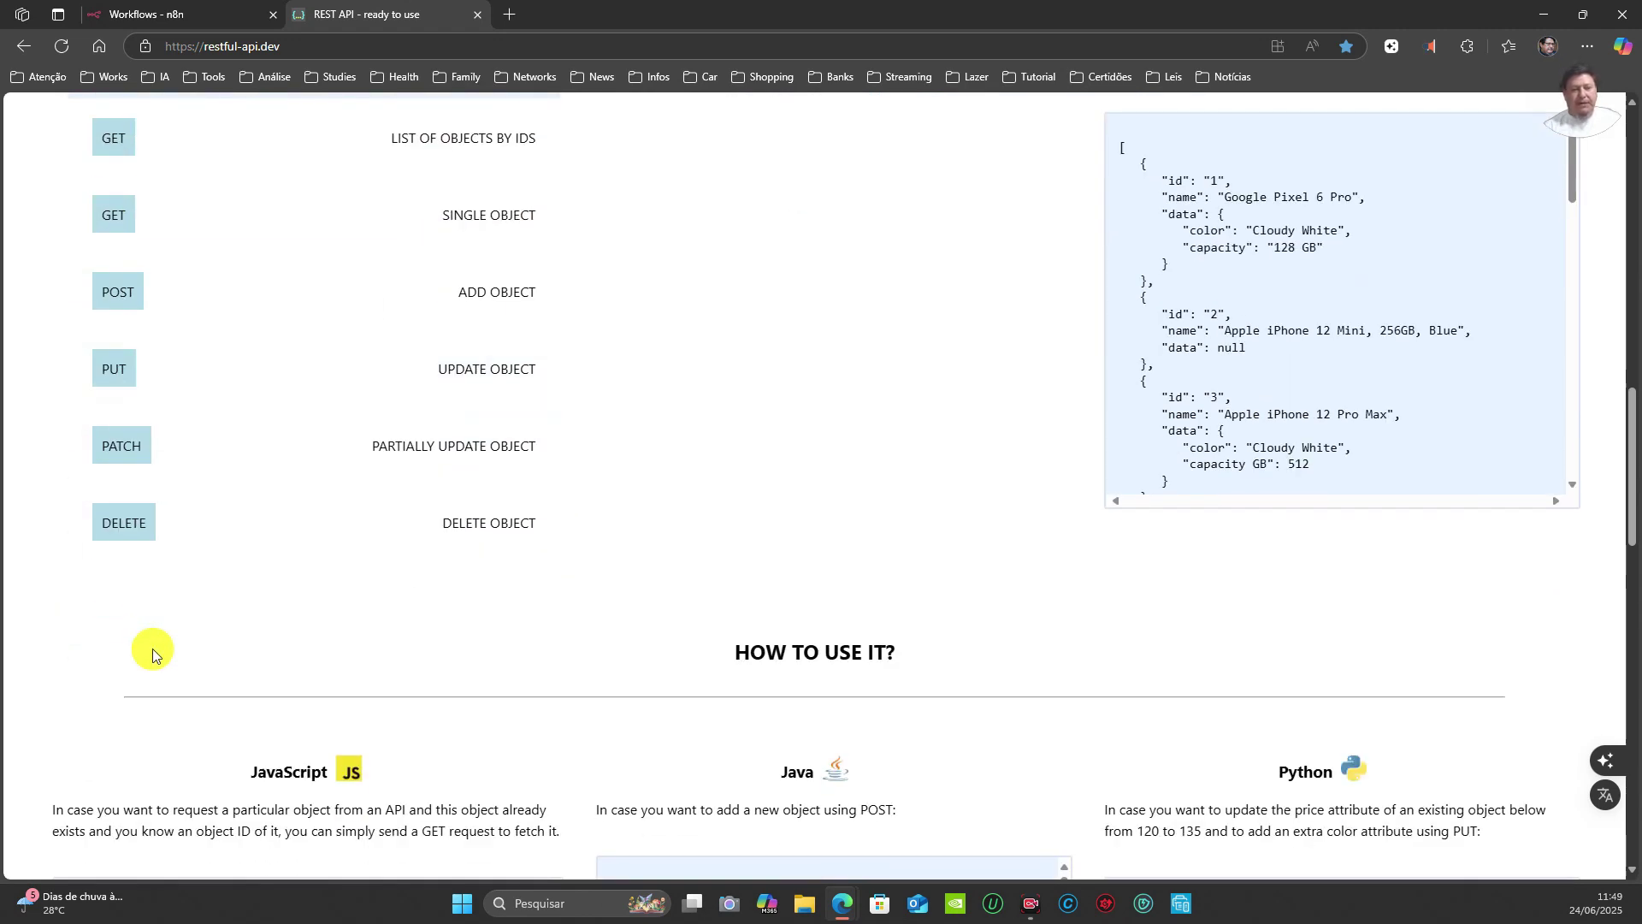
{"action": "scroll", "coordinate": [162, 574], "scroll_direction": "up", "scroll_amount": 5}
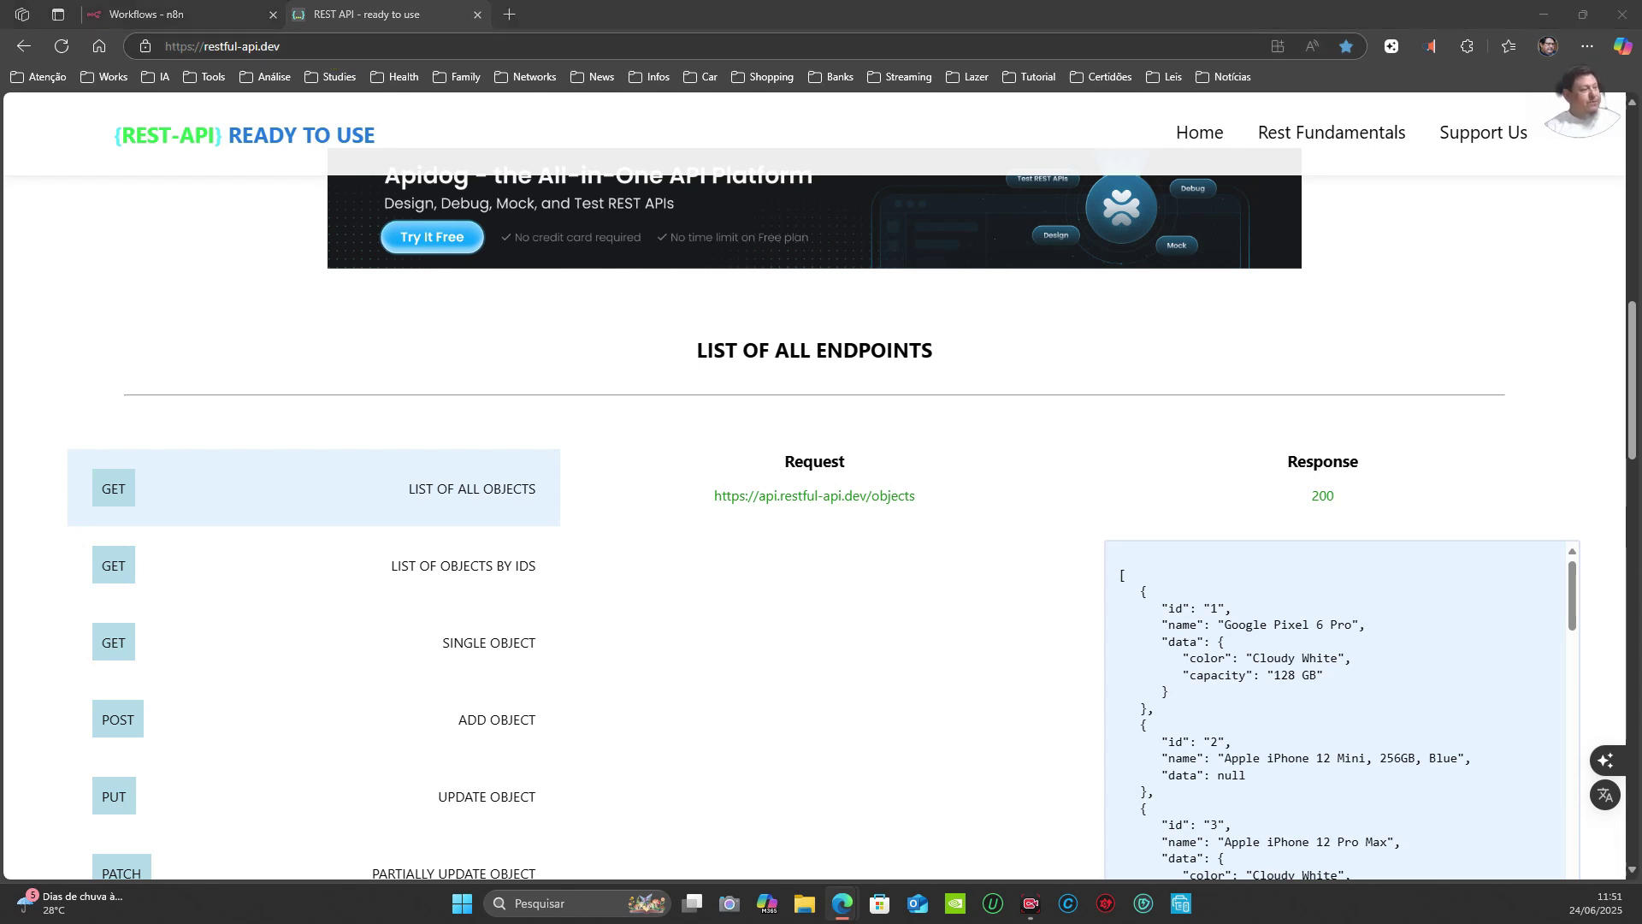
{"action": "left_click_drag", "start_coordinate": [433, 377], "coordinate": [646, 17]}
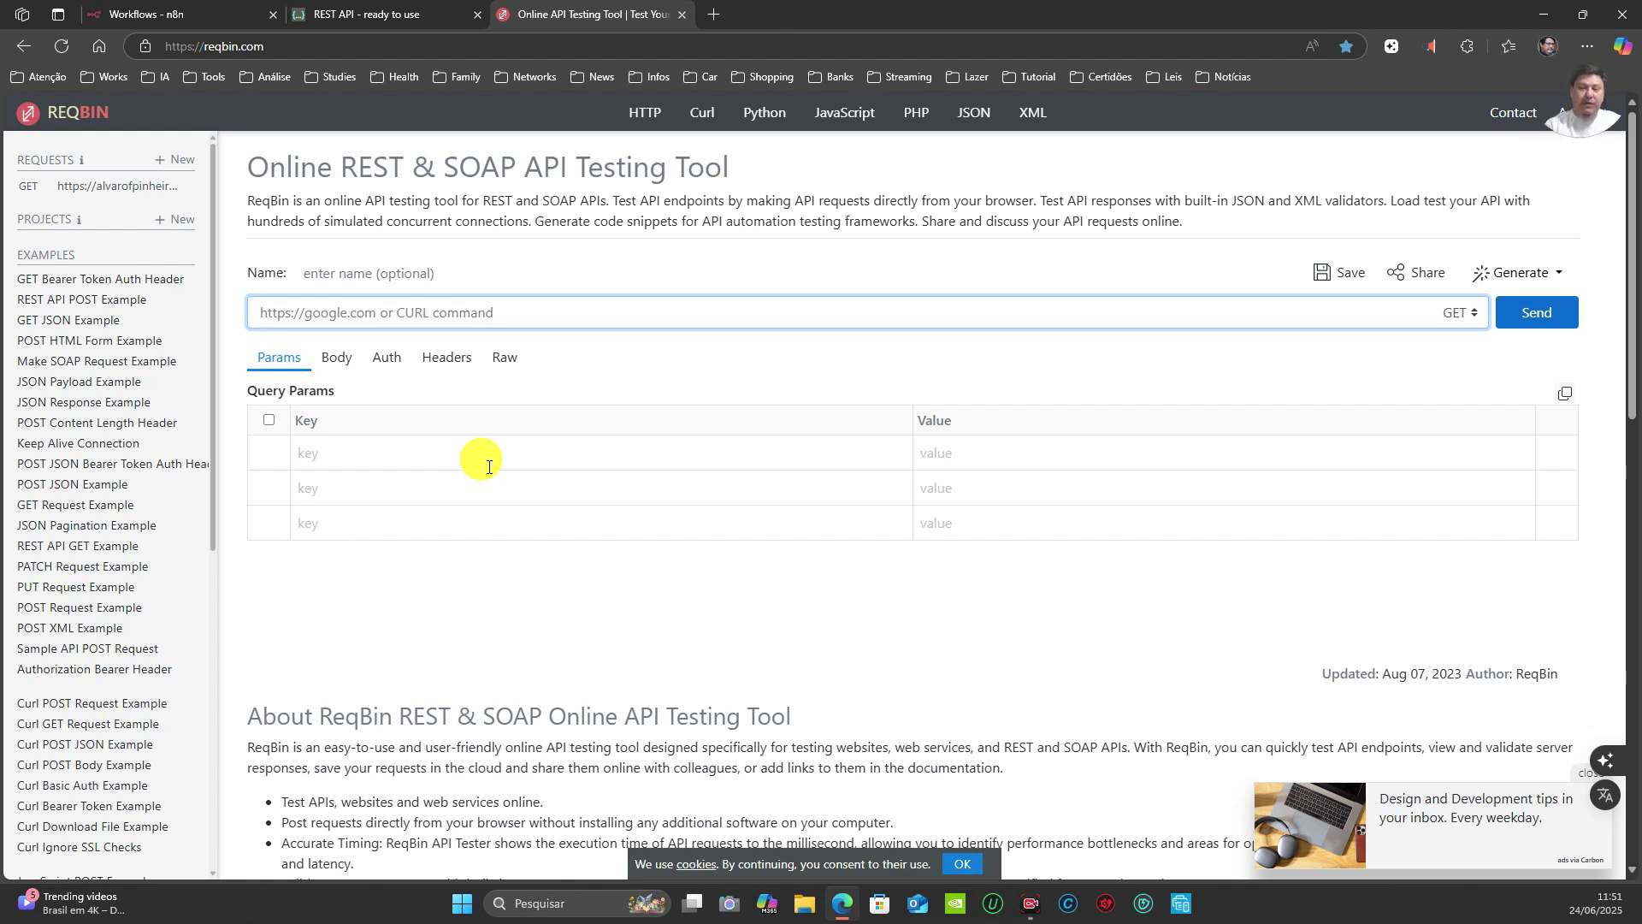
{"action": "left_click", "coordinate": [192, 17]}
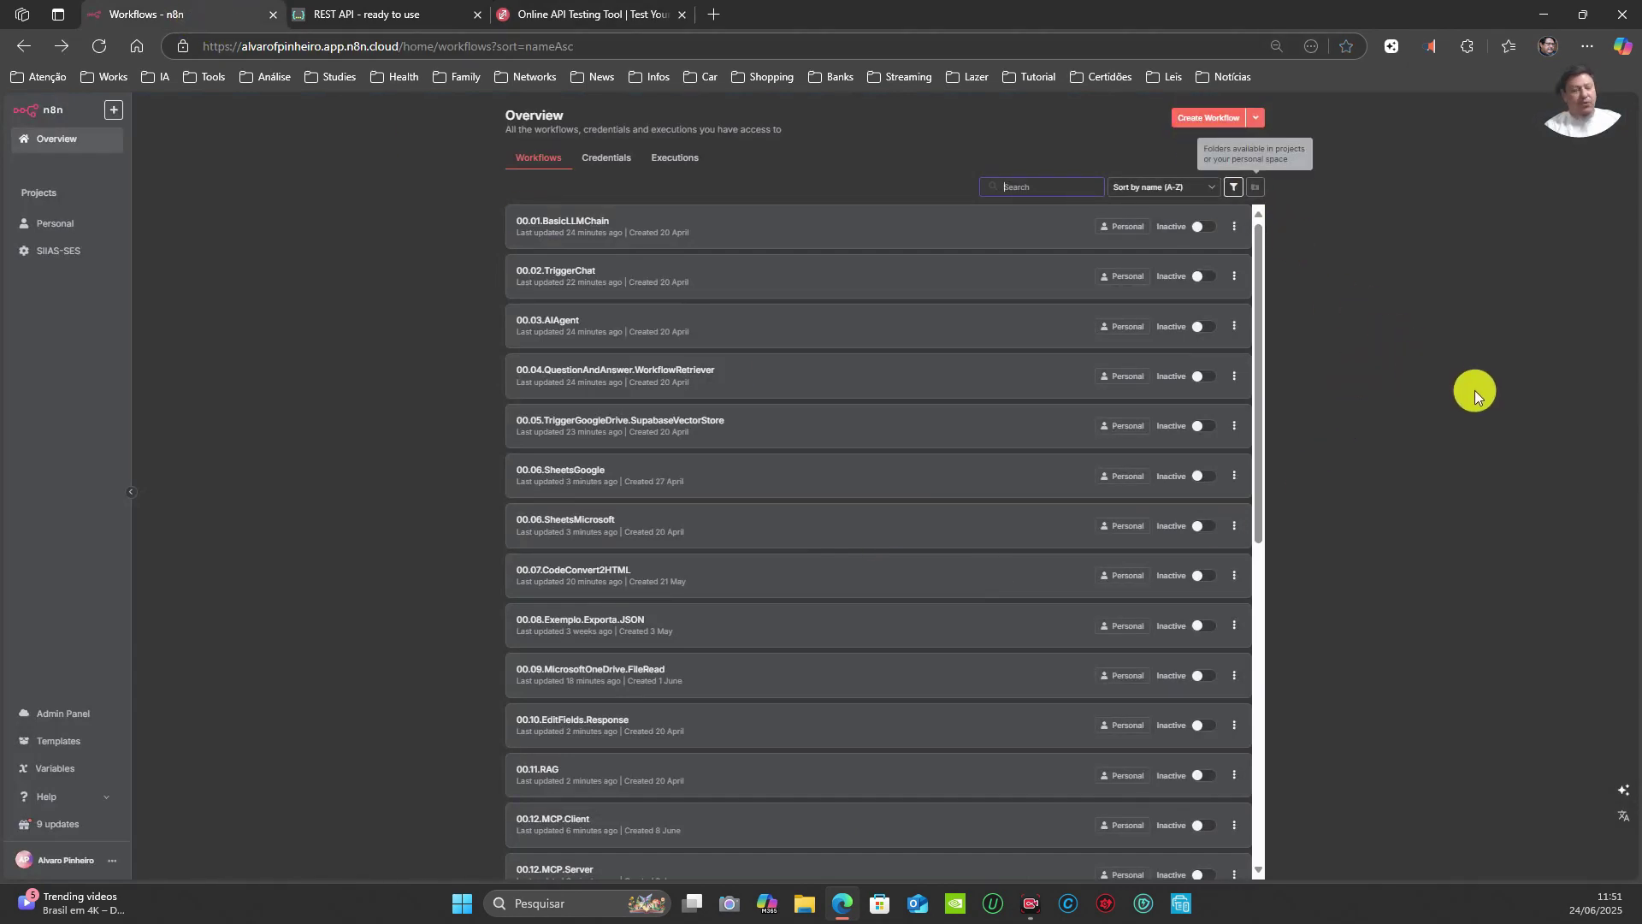
Step: Create a new workflow with a Webhook trigger, found by searching 'web', and widen its panel
{"action": "key", "text": "ctrl+plus"}
{"action": "key", "text": "ctrl+plus"}
{"action": "key", "text": "ctrl+plus"}
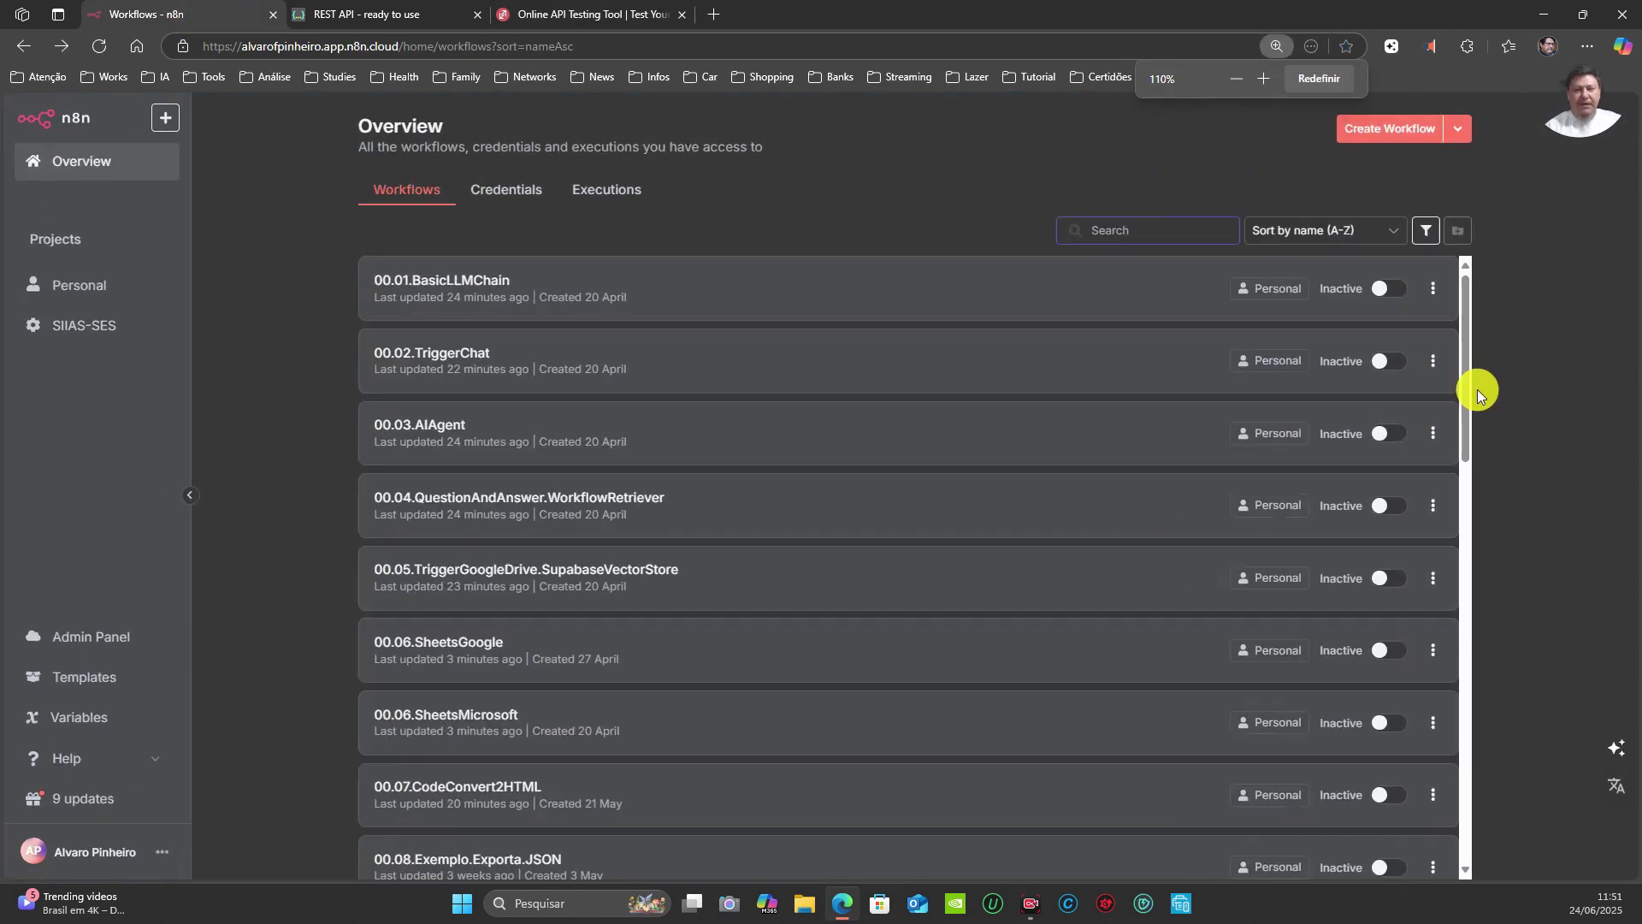
{"action": "left_click", "coordinate": [1389, 129]}
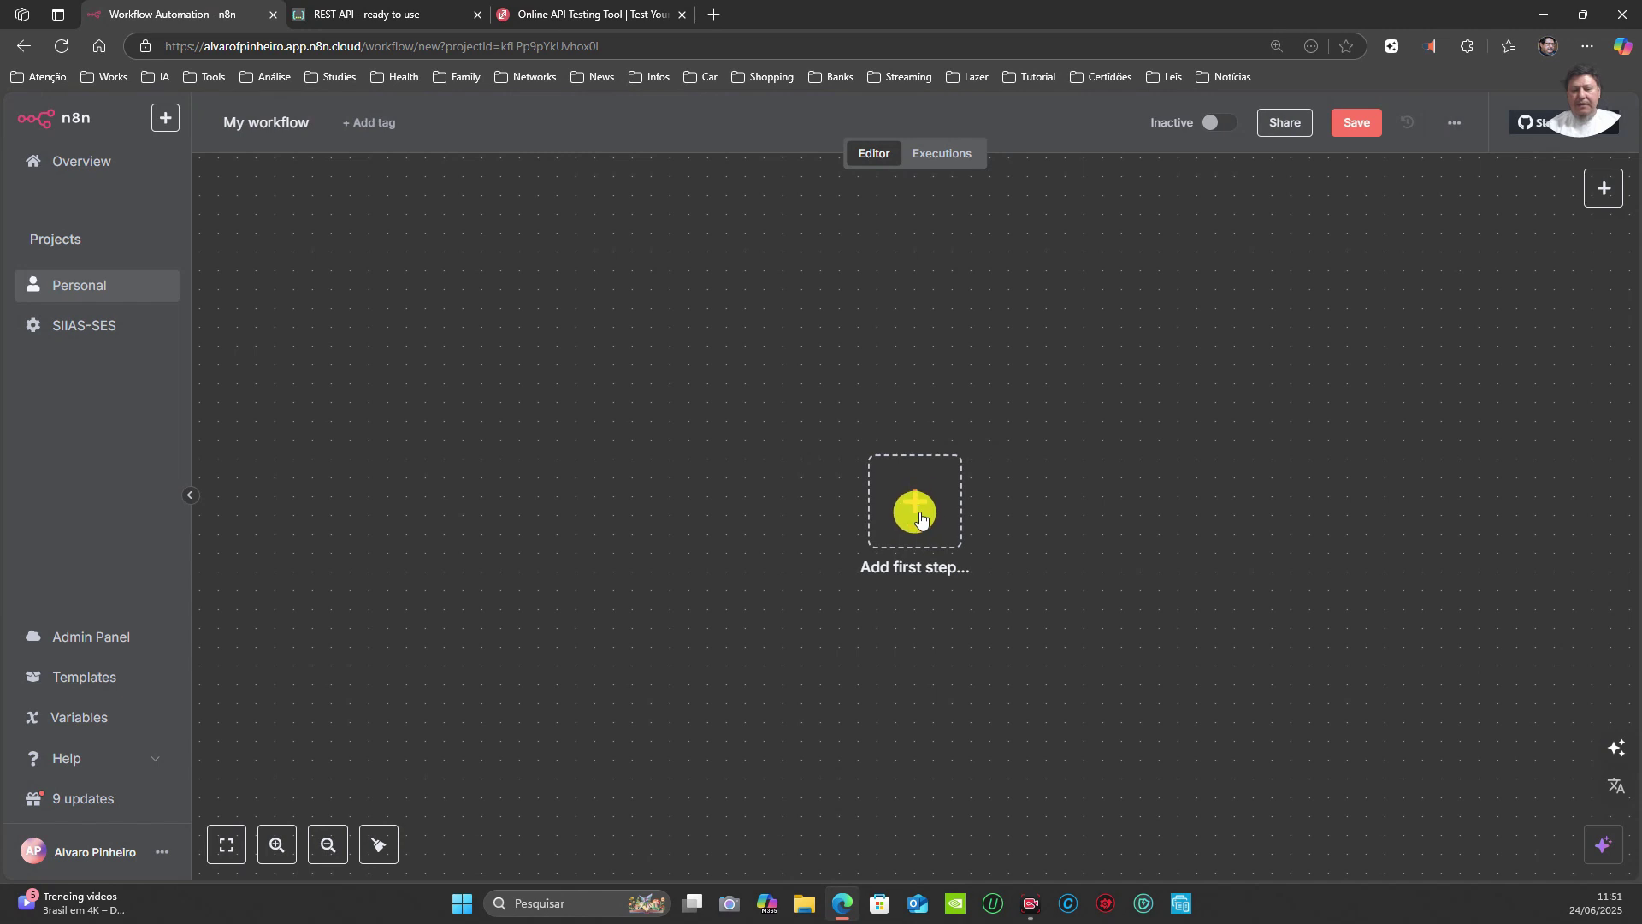
{"action": "left_click", "coordinate": [914, 516]}
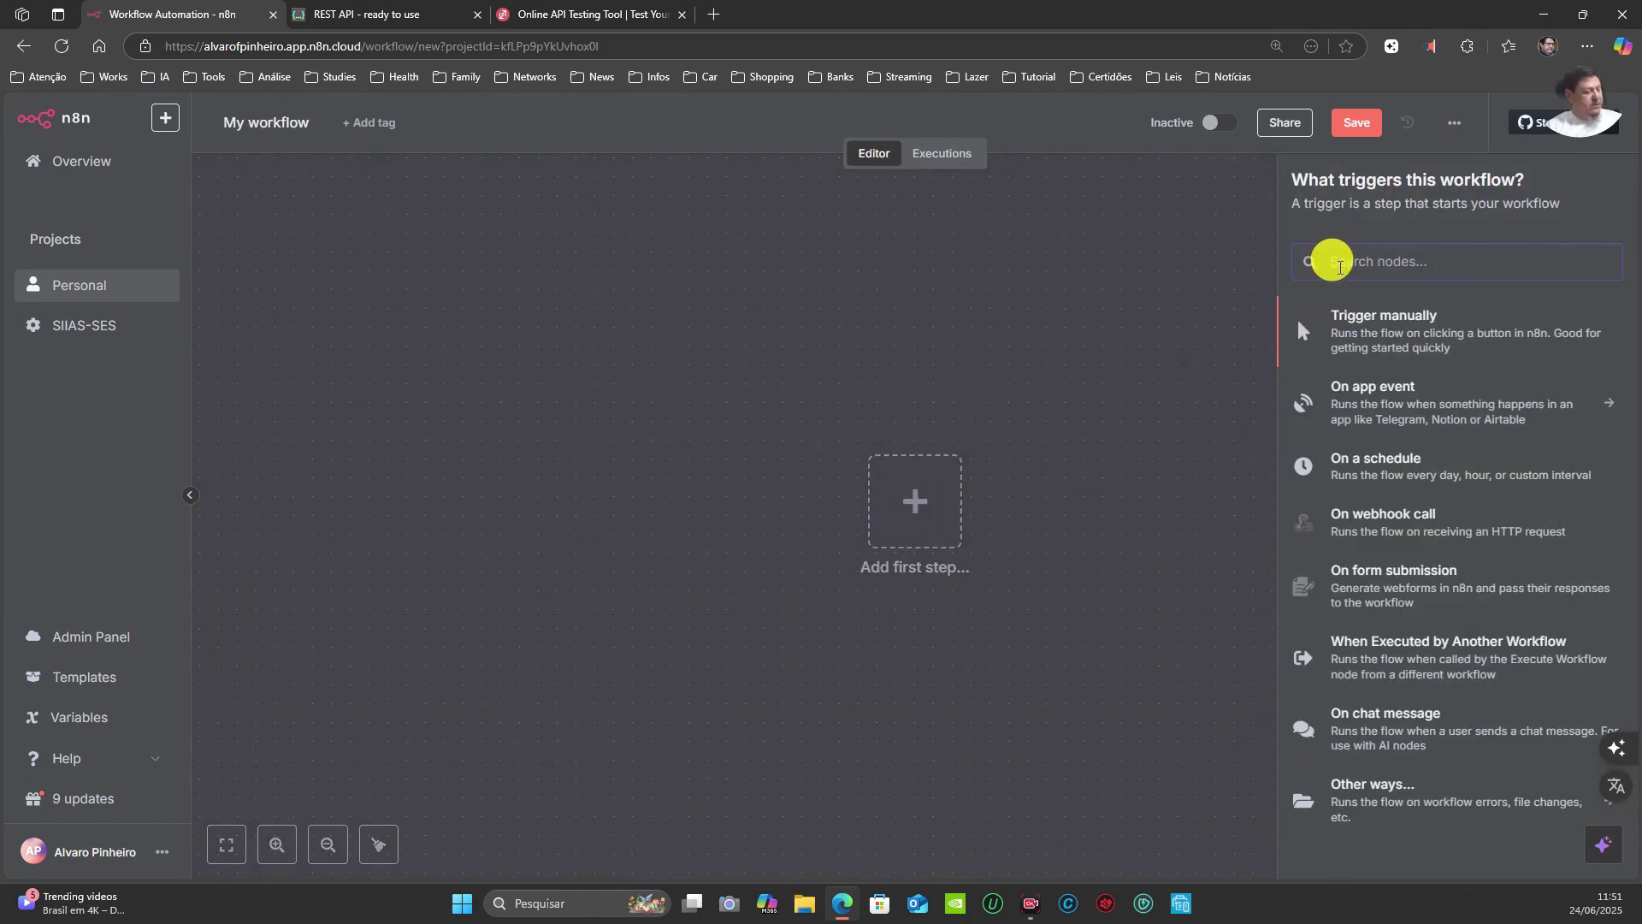
{"action": "type", "text": "web"}
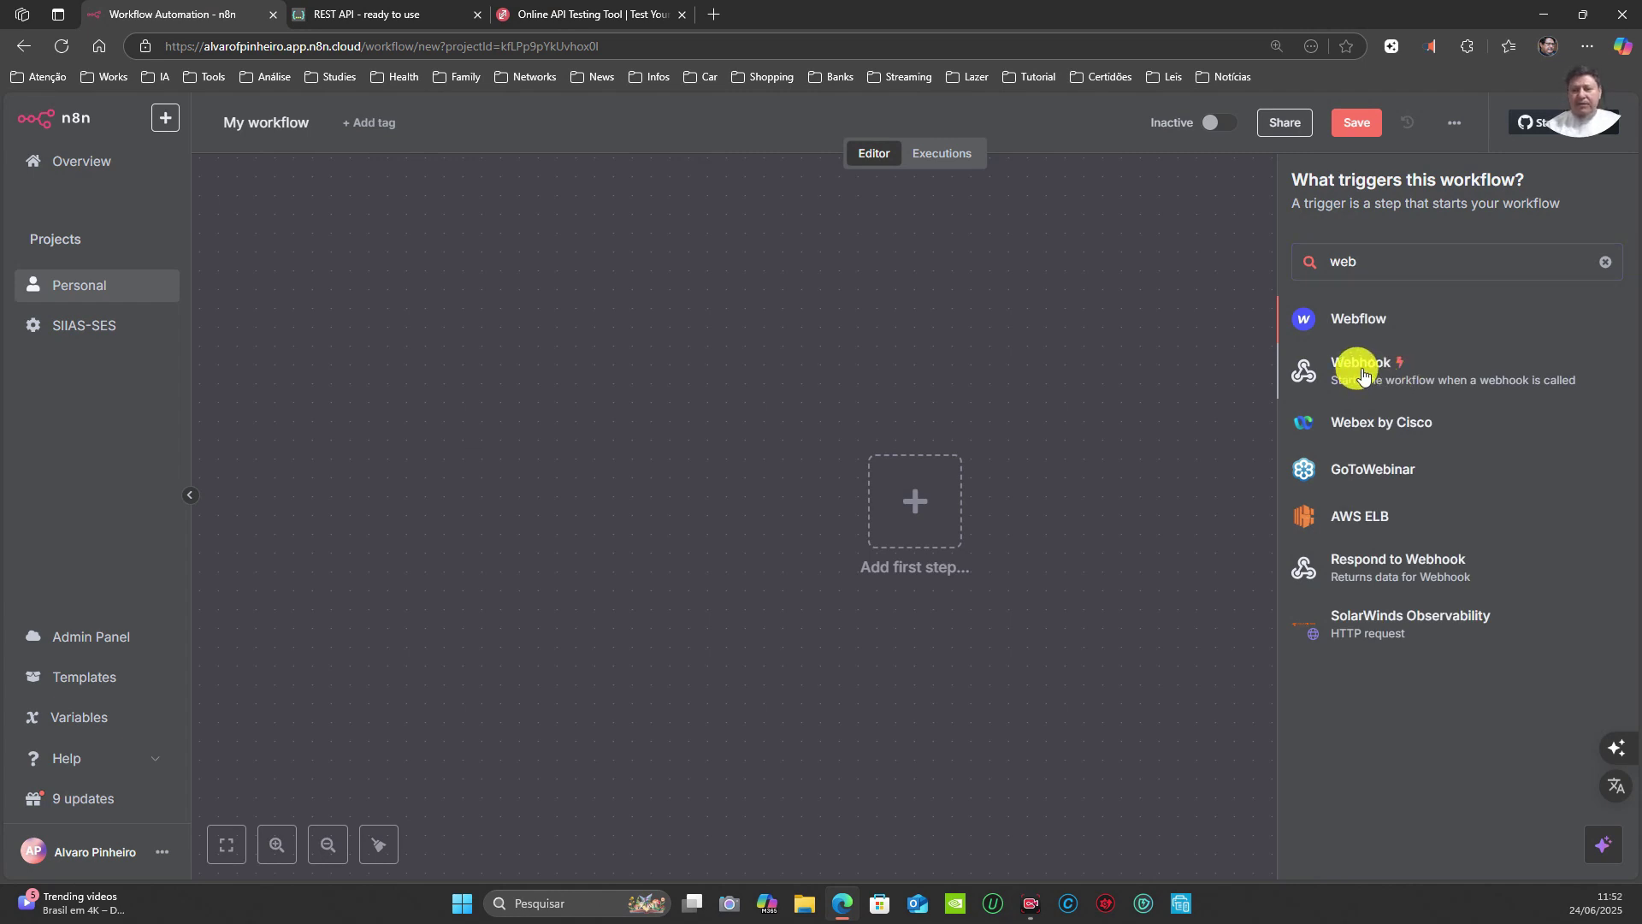
{"action": "left_click", "coordinate": [1362, 369]}
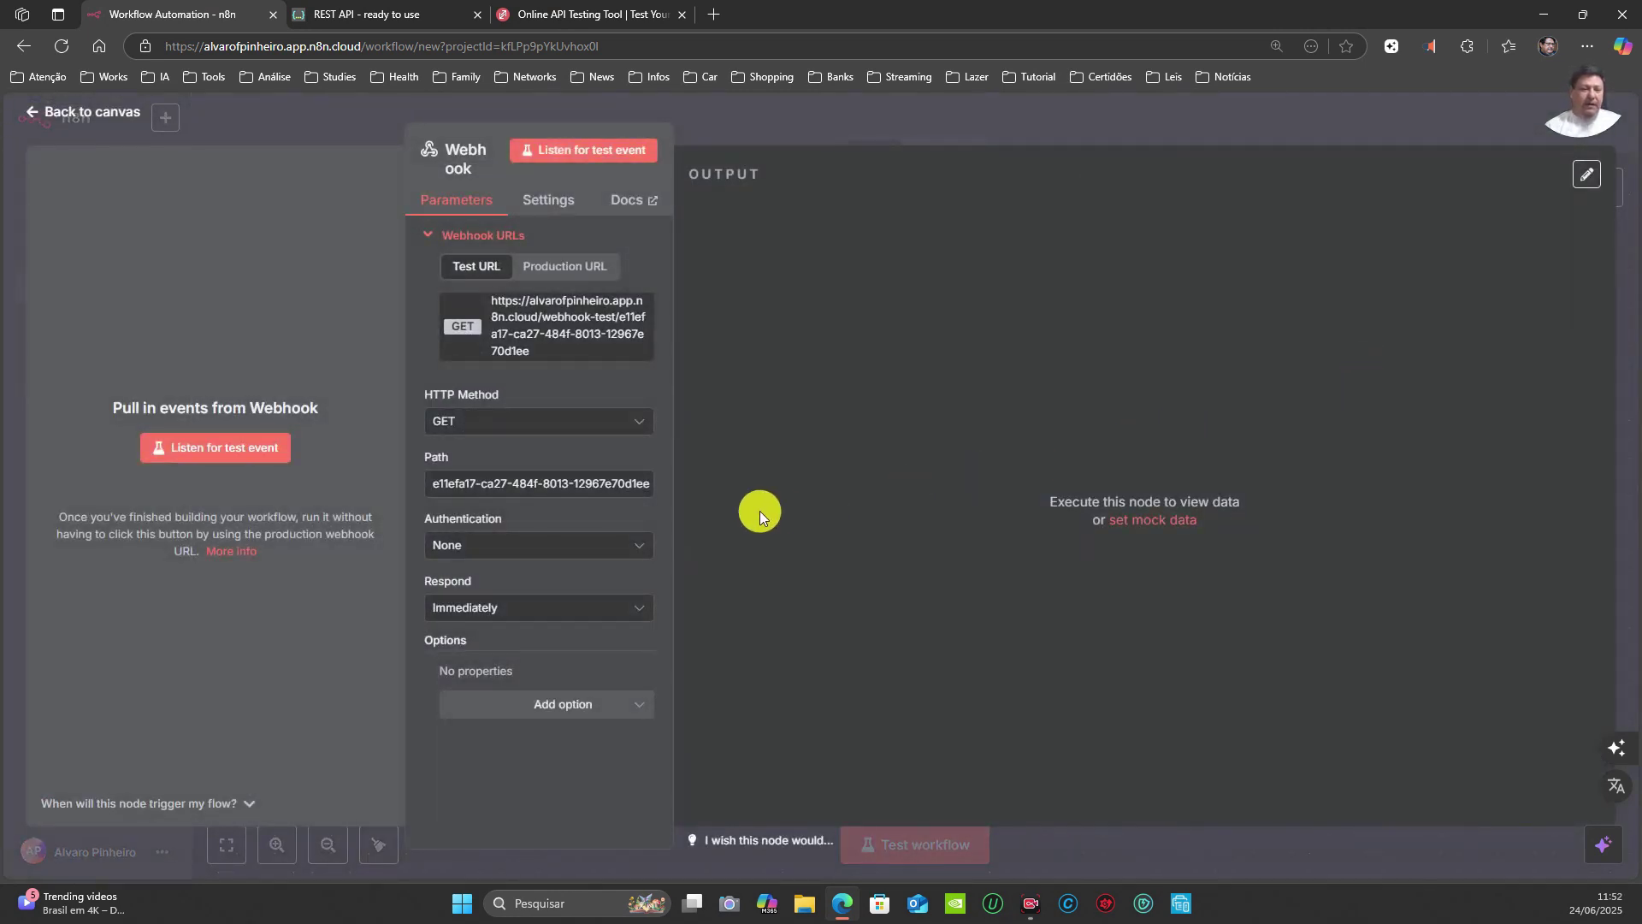
{"action": "left_click_drag", "start_coordinate": [671, 400], "coordinate": [860, 424]}
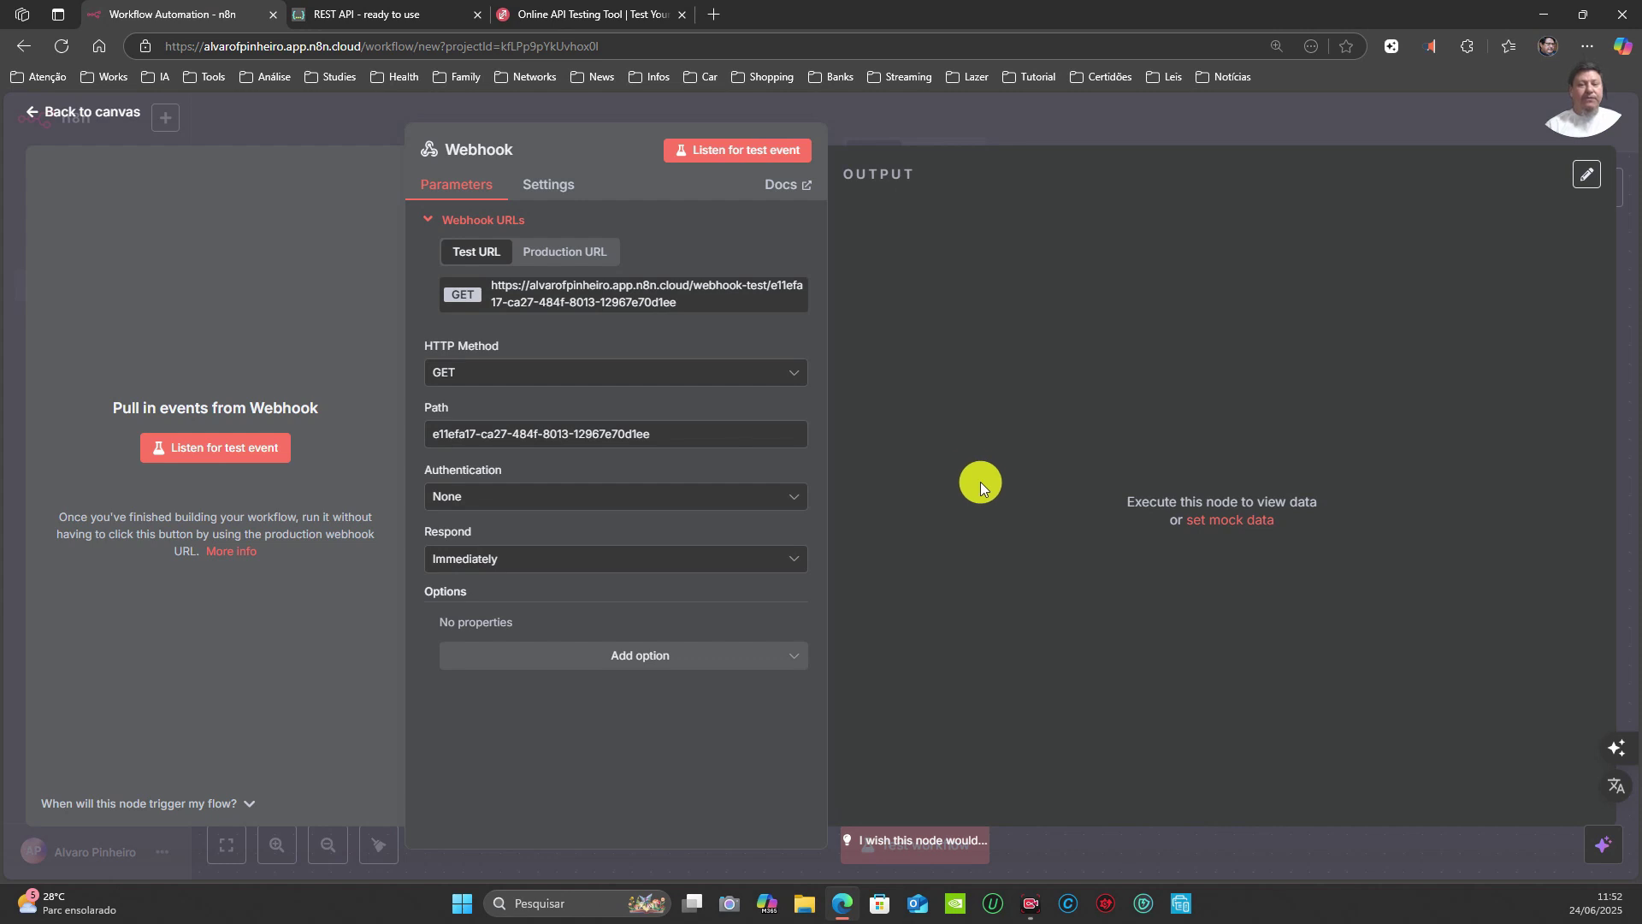
Step: Reopen the Webhook node's parameters and select its full test webhook URL
{"action": "left_click", "coordinate": [910, 110]}
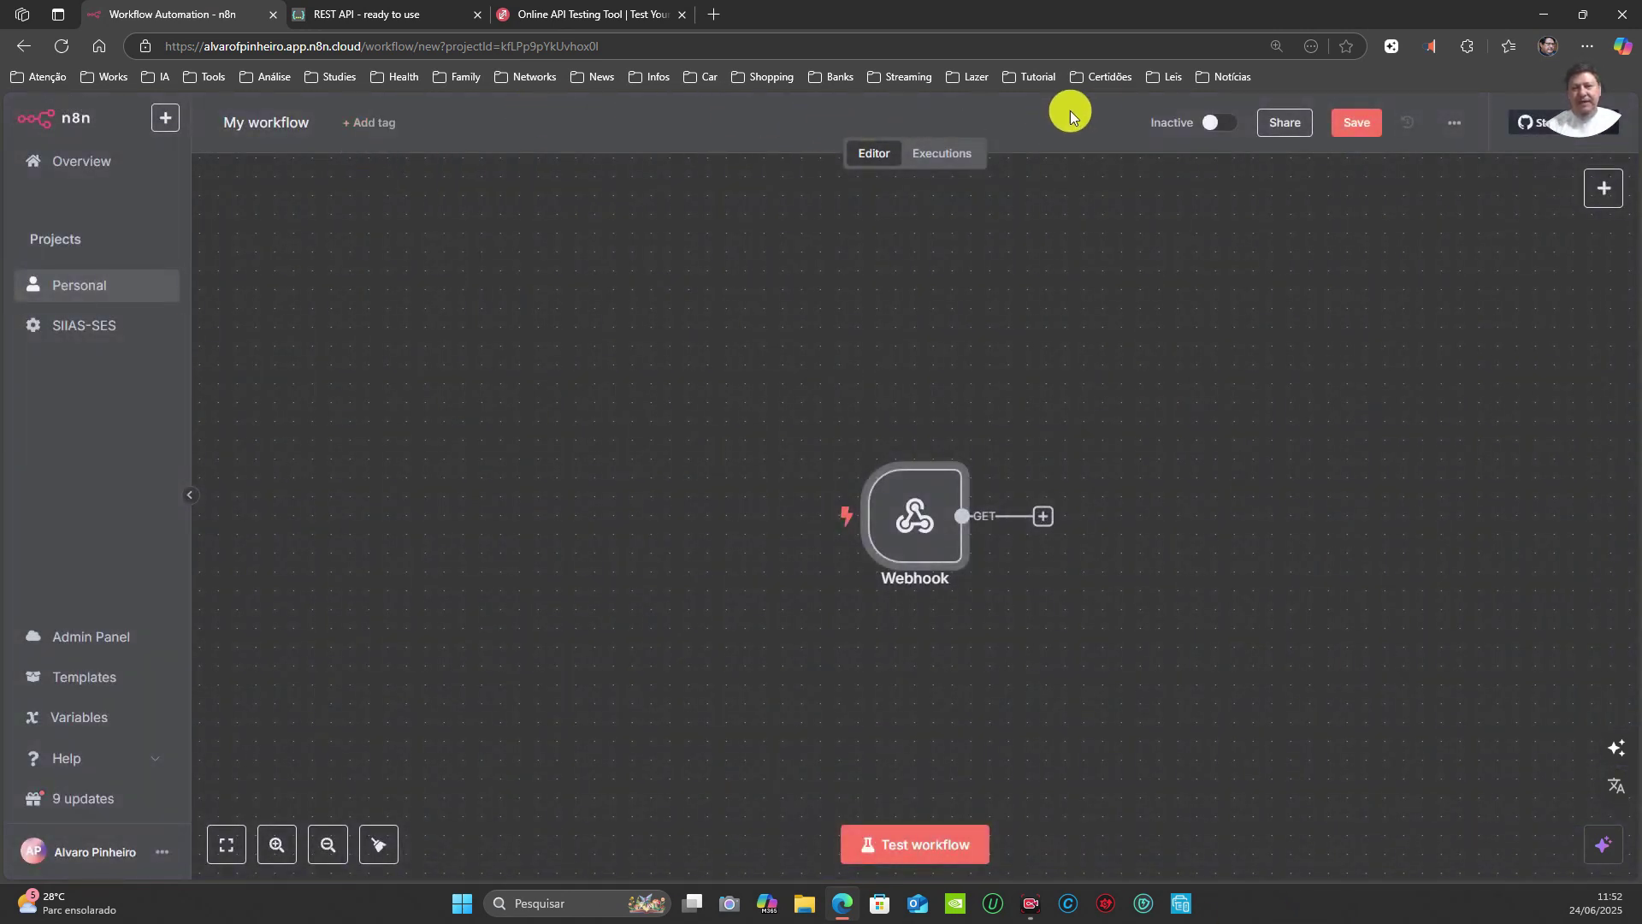
{"action": "mouse_move", "coordinate": [927, 539]}
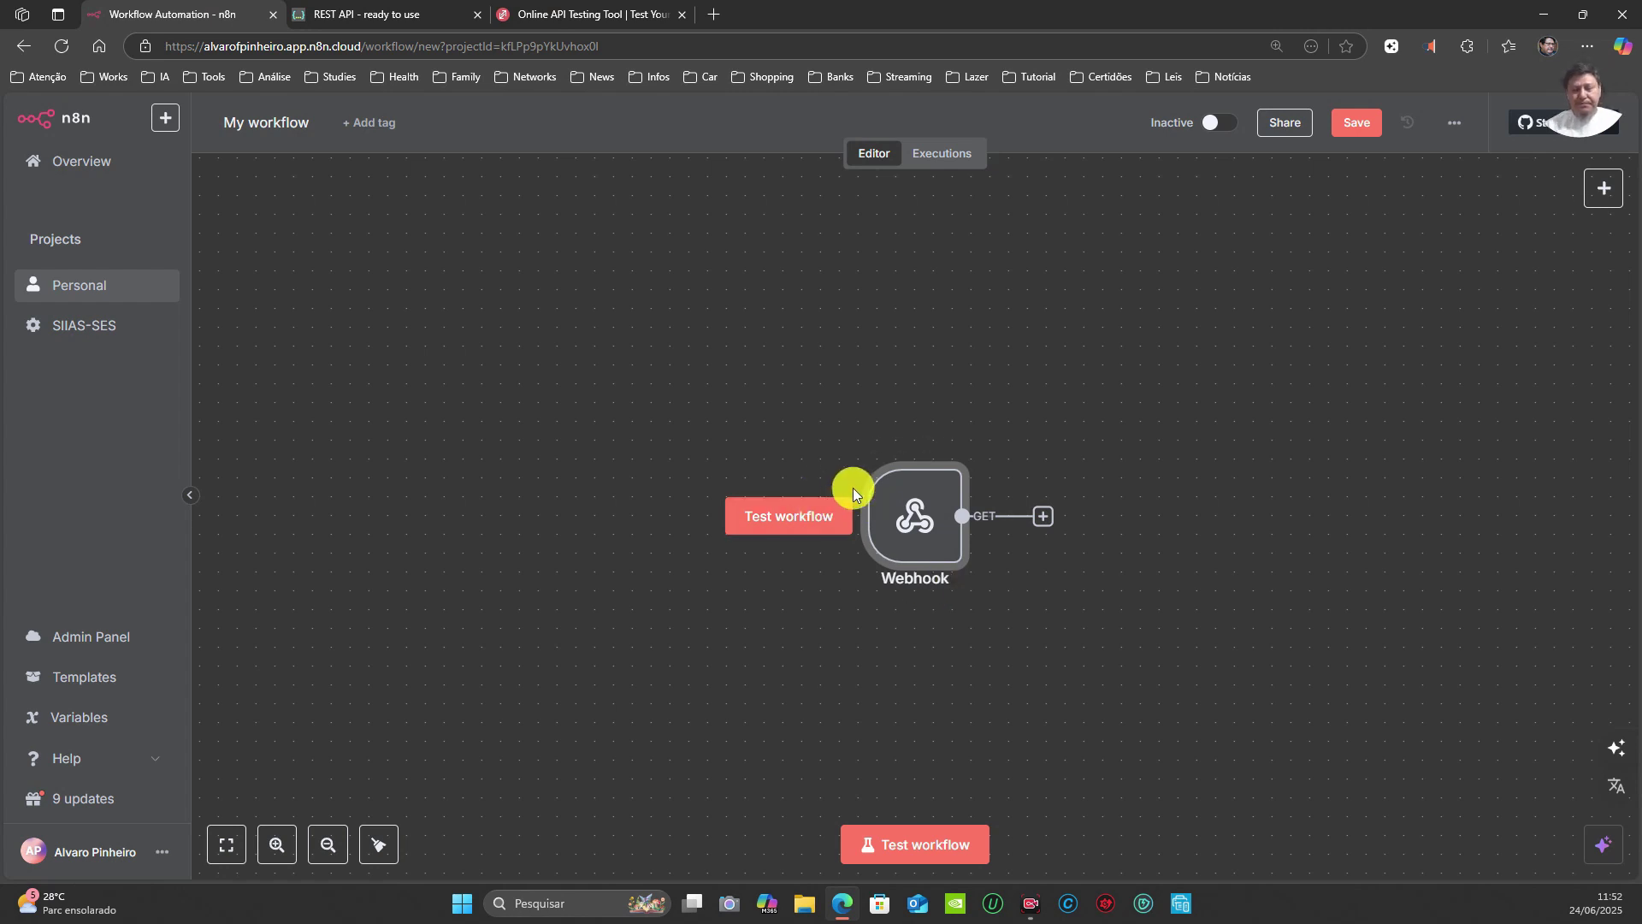
{"action": "left_click", "coordinate": [917, 520]}
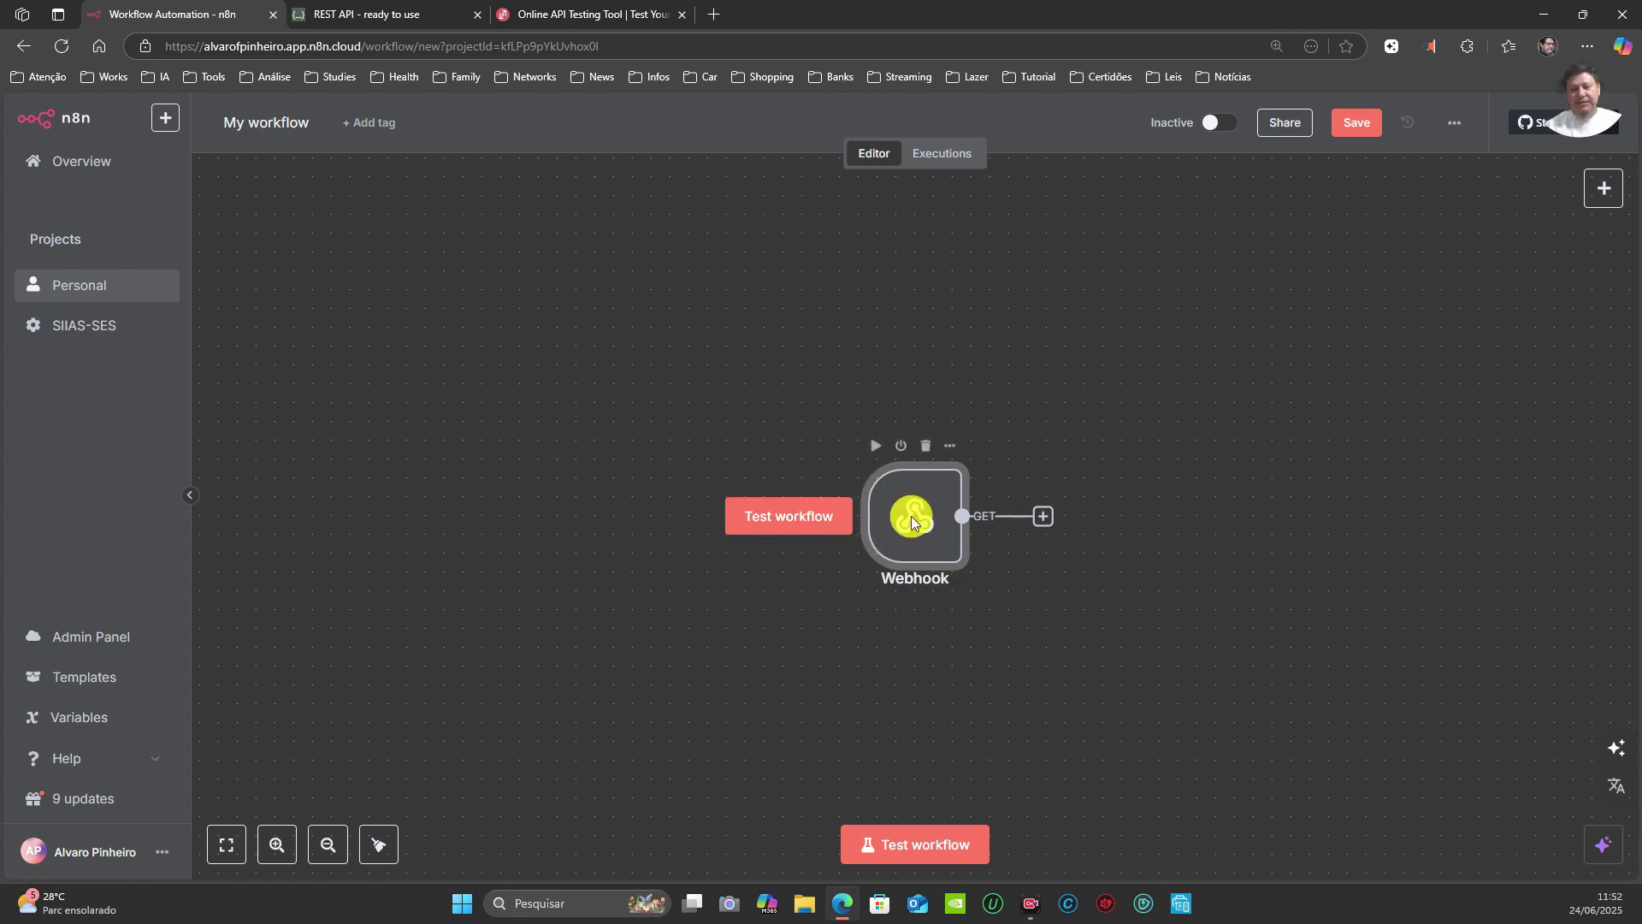
{"action": "double_click", "coordinate": [914, 516]}
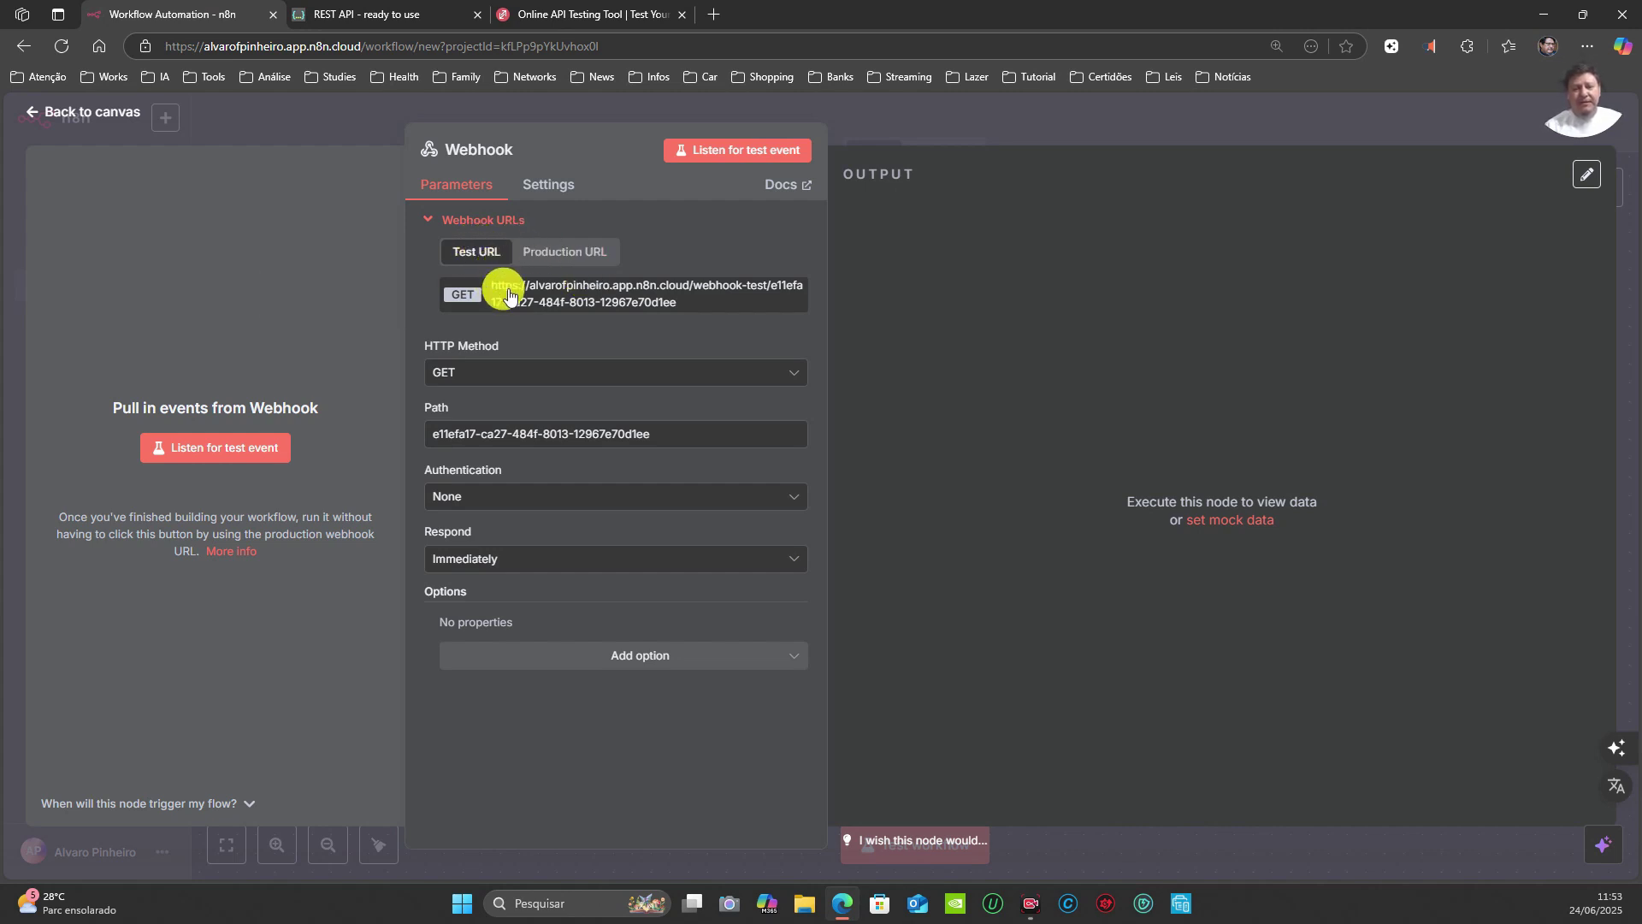
{"action": "left_click_drag", "start_coordinate": [680, 303], "coordinate": [487, 289]}
{"action": "key", "text": "ctrl+c"}
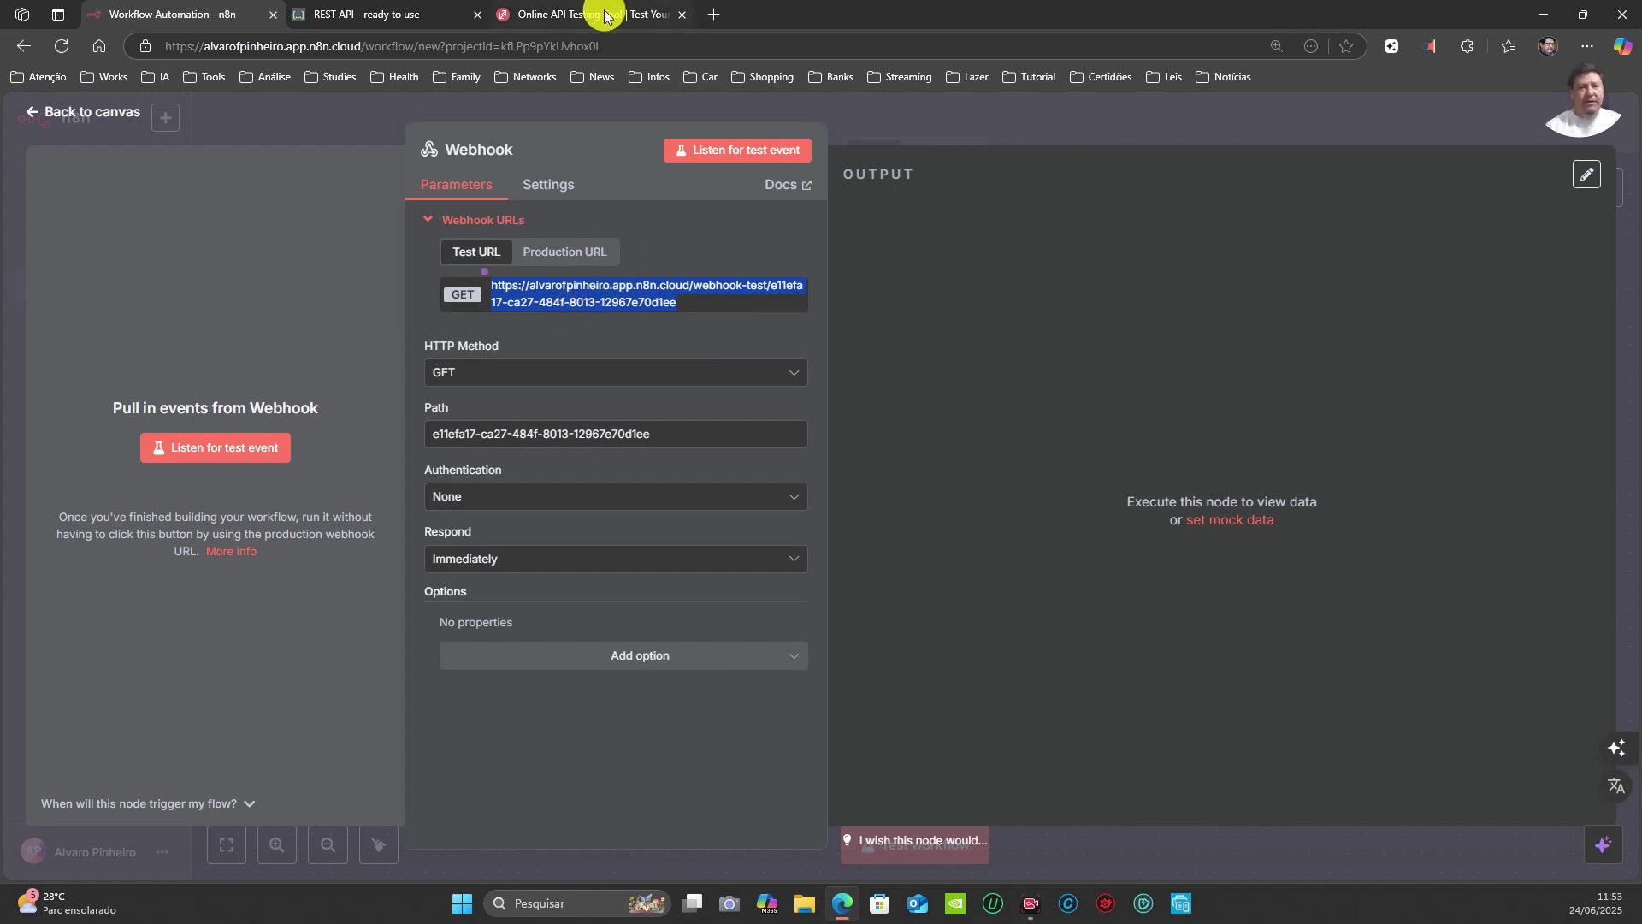
Step: Paste the n8n webhook test URL into ReqBin's request address, then return to n8n
{"action": "left_click", "coordinate": [636, 12]}
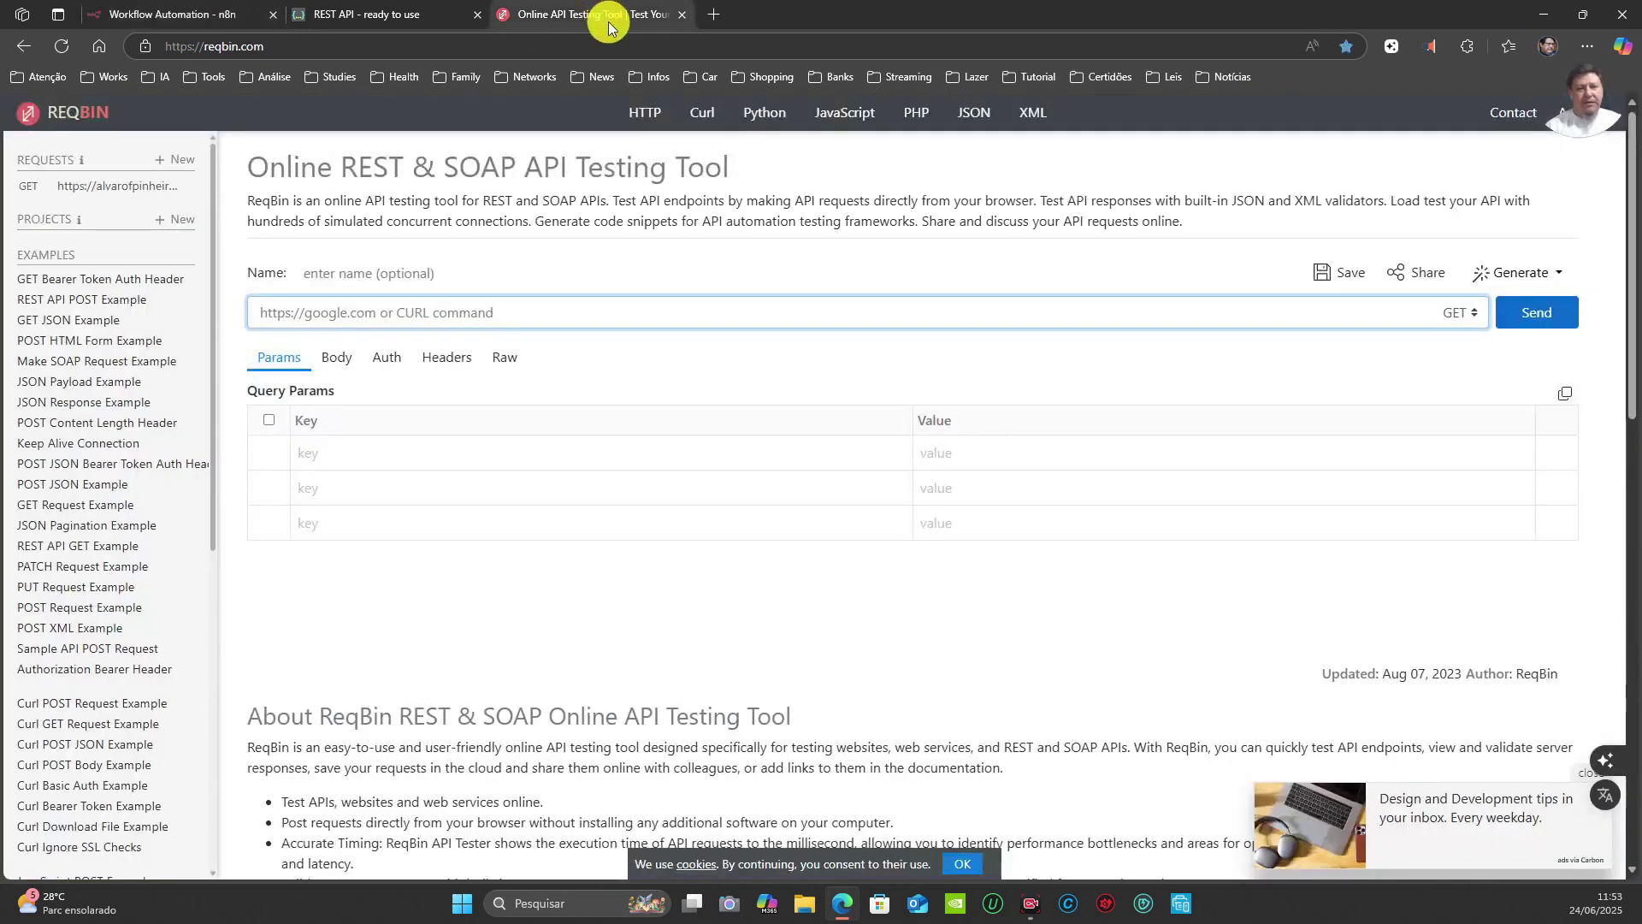
{"action": "left_click", "coordinate": [362, 313]}
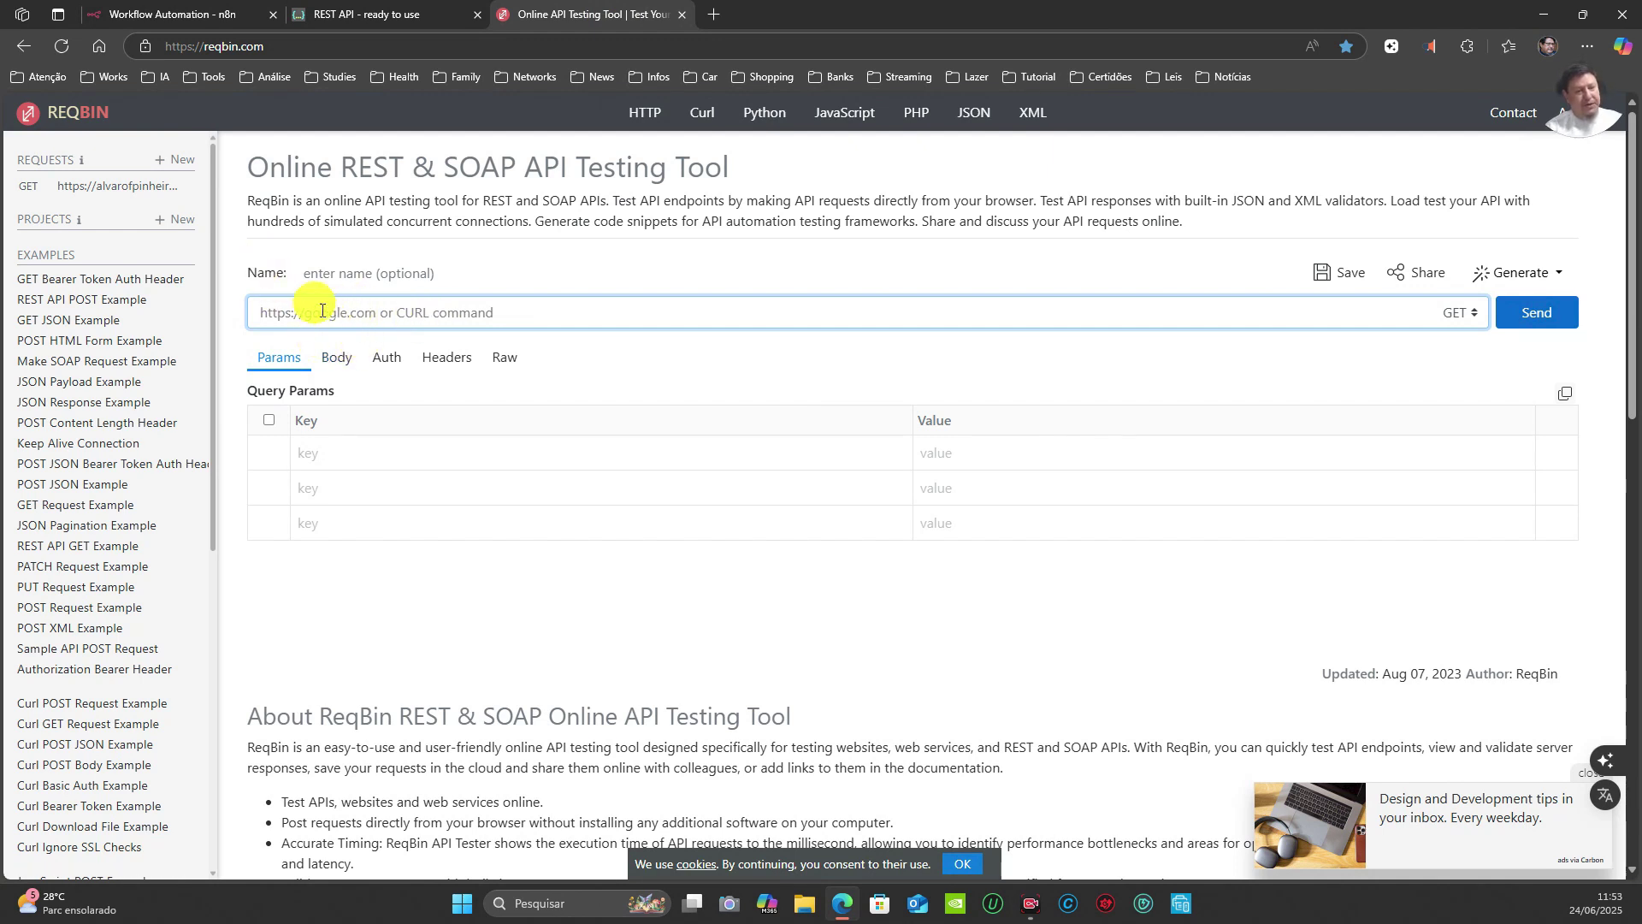
{"action": "key", "text": "ctrl+v"}
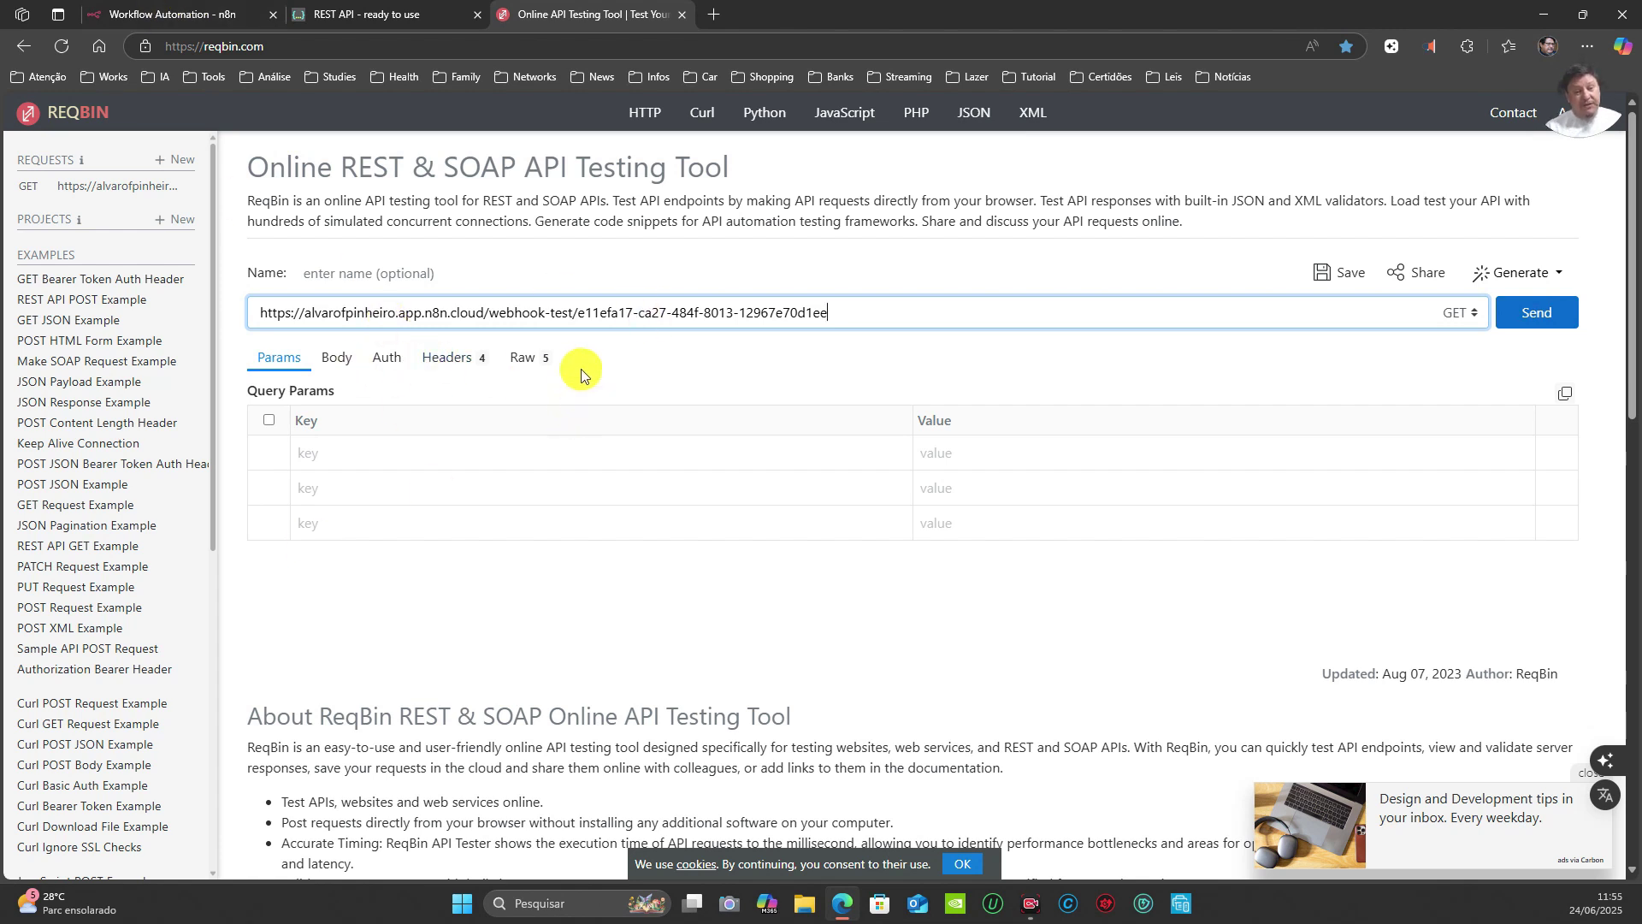
{"action": "left_click_drag", "start_coordinate": [542, 312], "coordinate": [575, 318]}
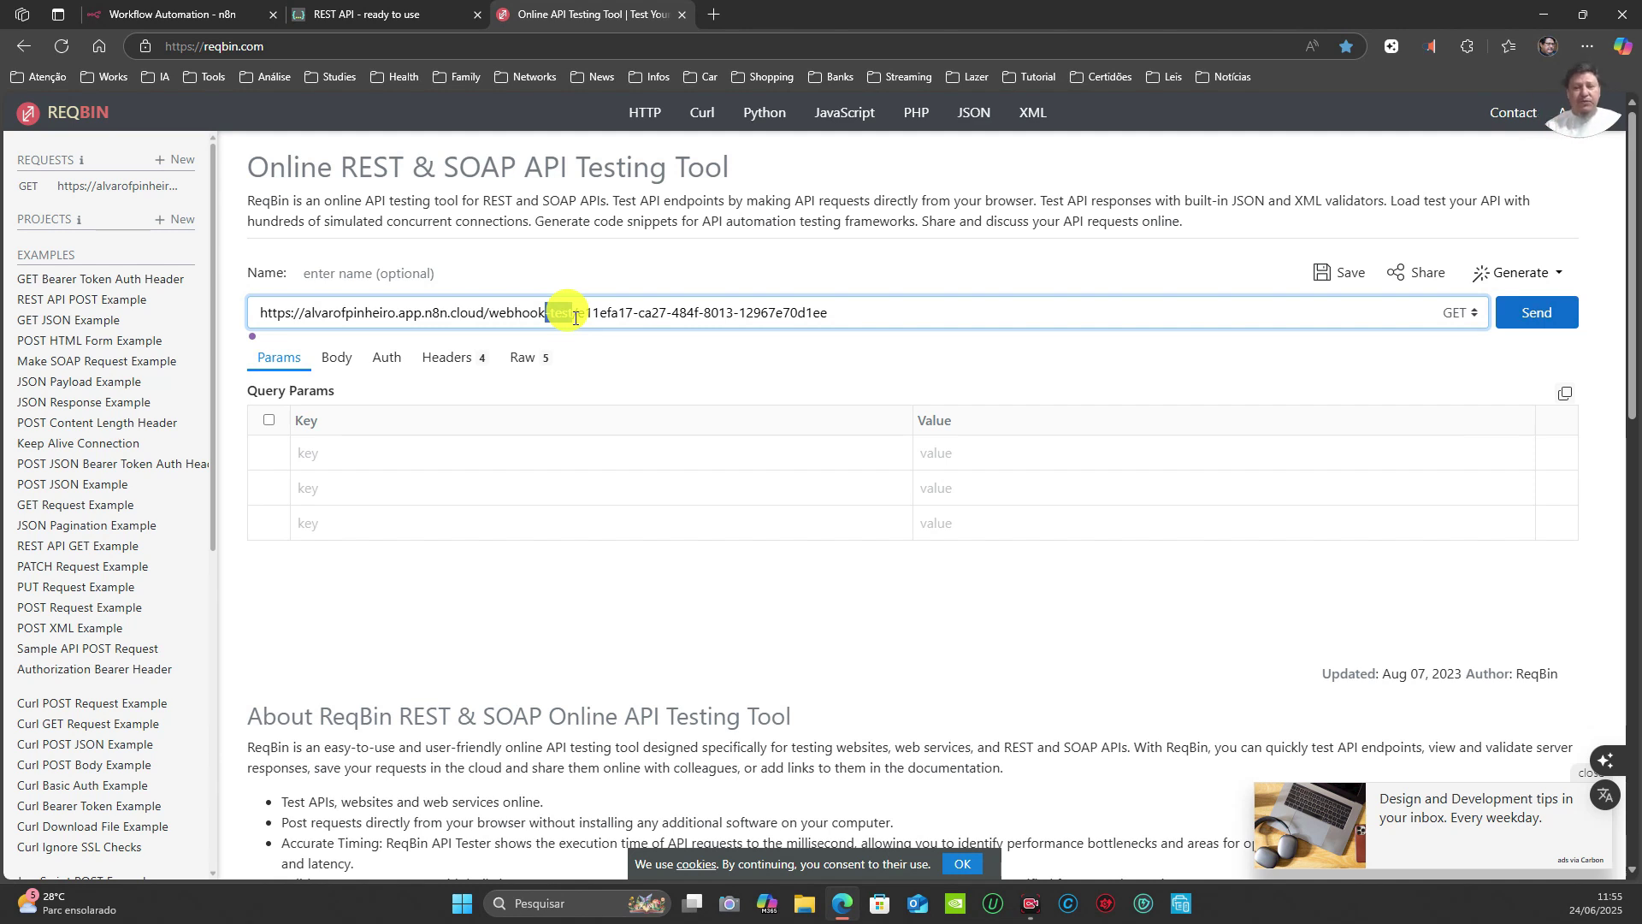
{"action": "left_click", "coordinate": [175, 15]}
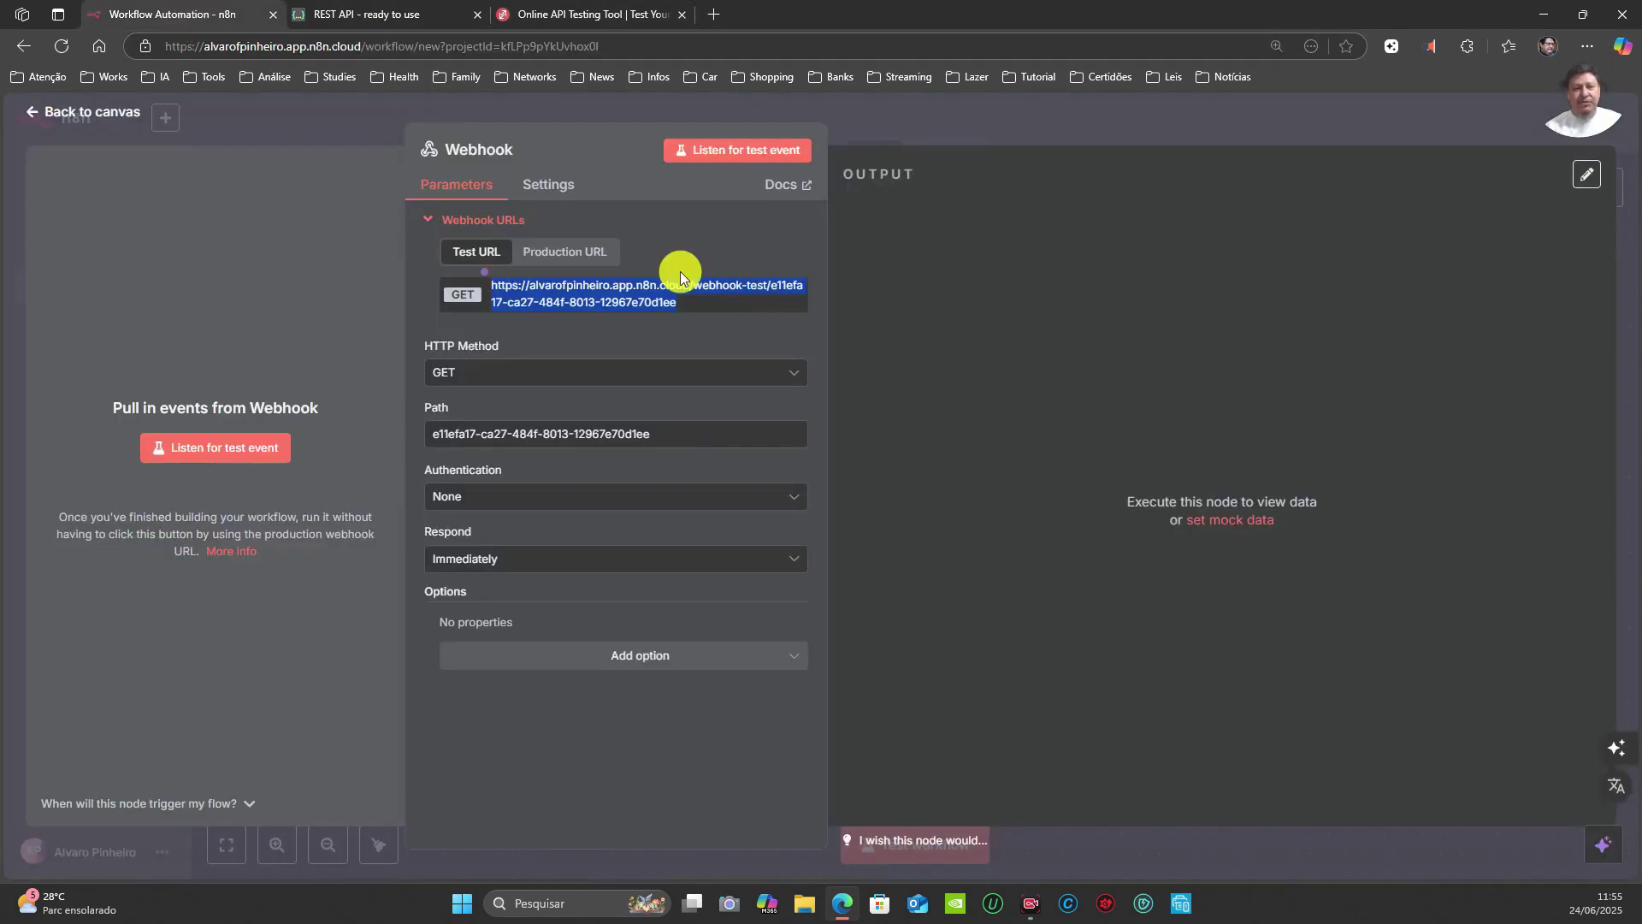
Step: Change the Webhook path to 'exemplo' and copy the new test URL
{"action": "left_click", "coordinate": [581, 250]}
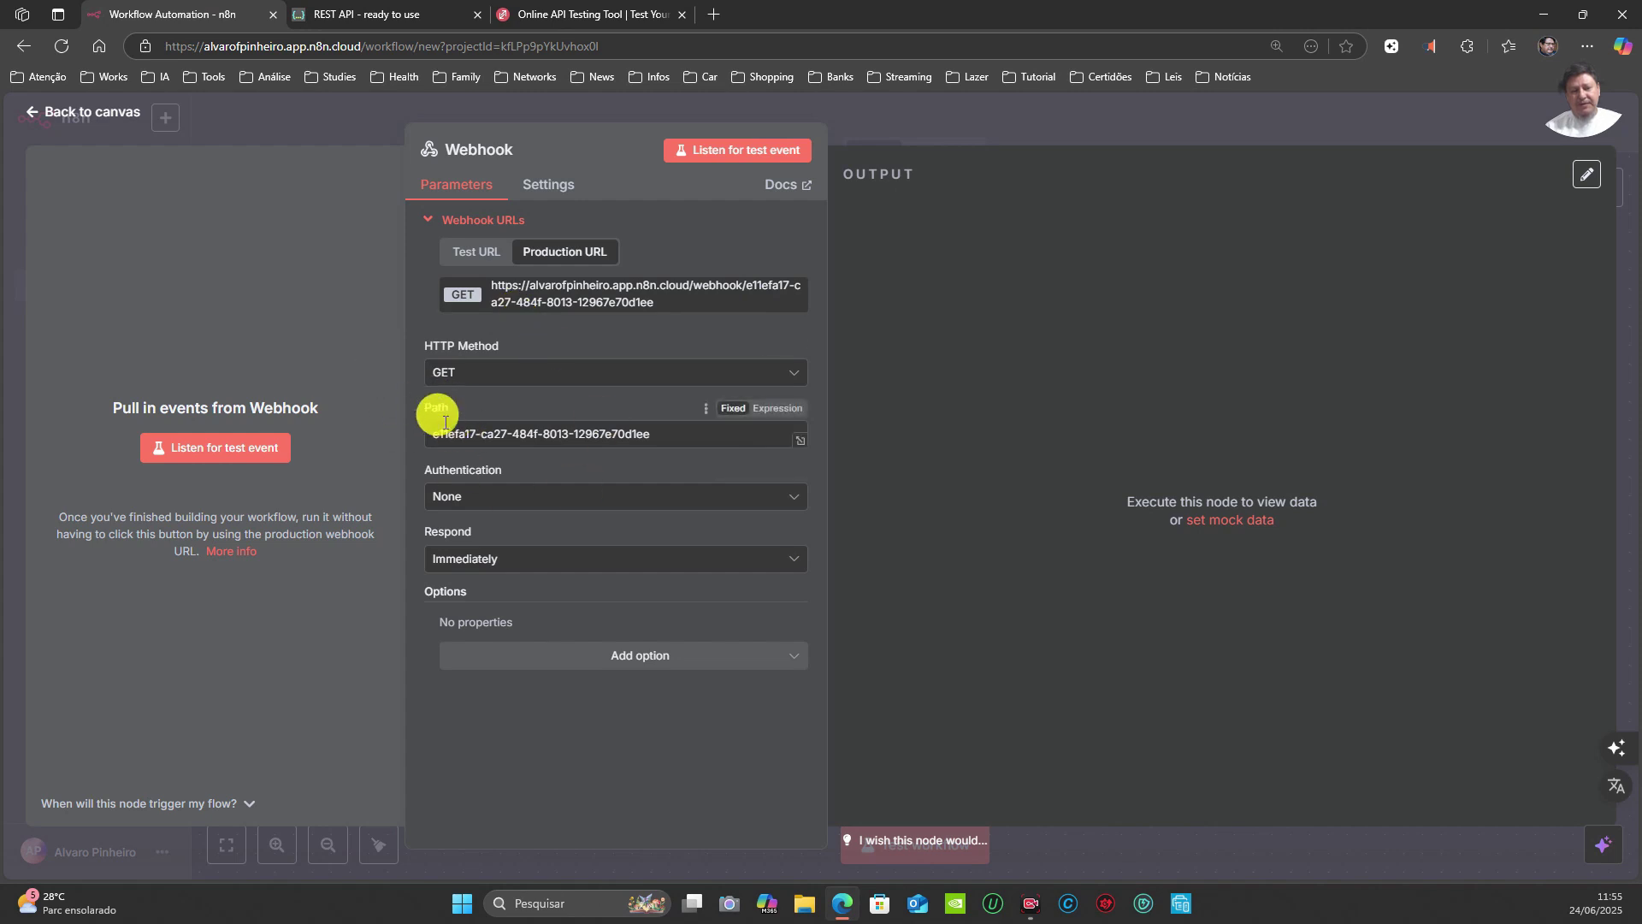
{"action": "left_click_drag", "start_coordinate": [651, 434], "coordinate": [418, 453]}
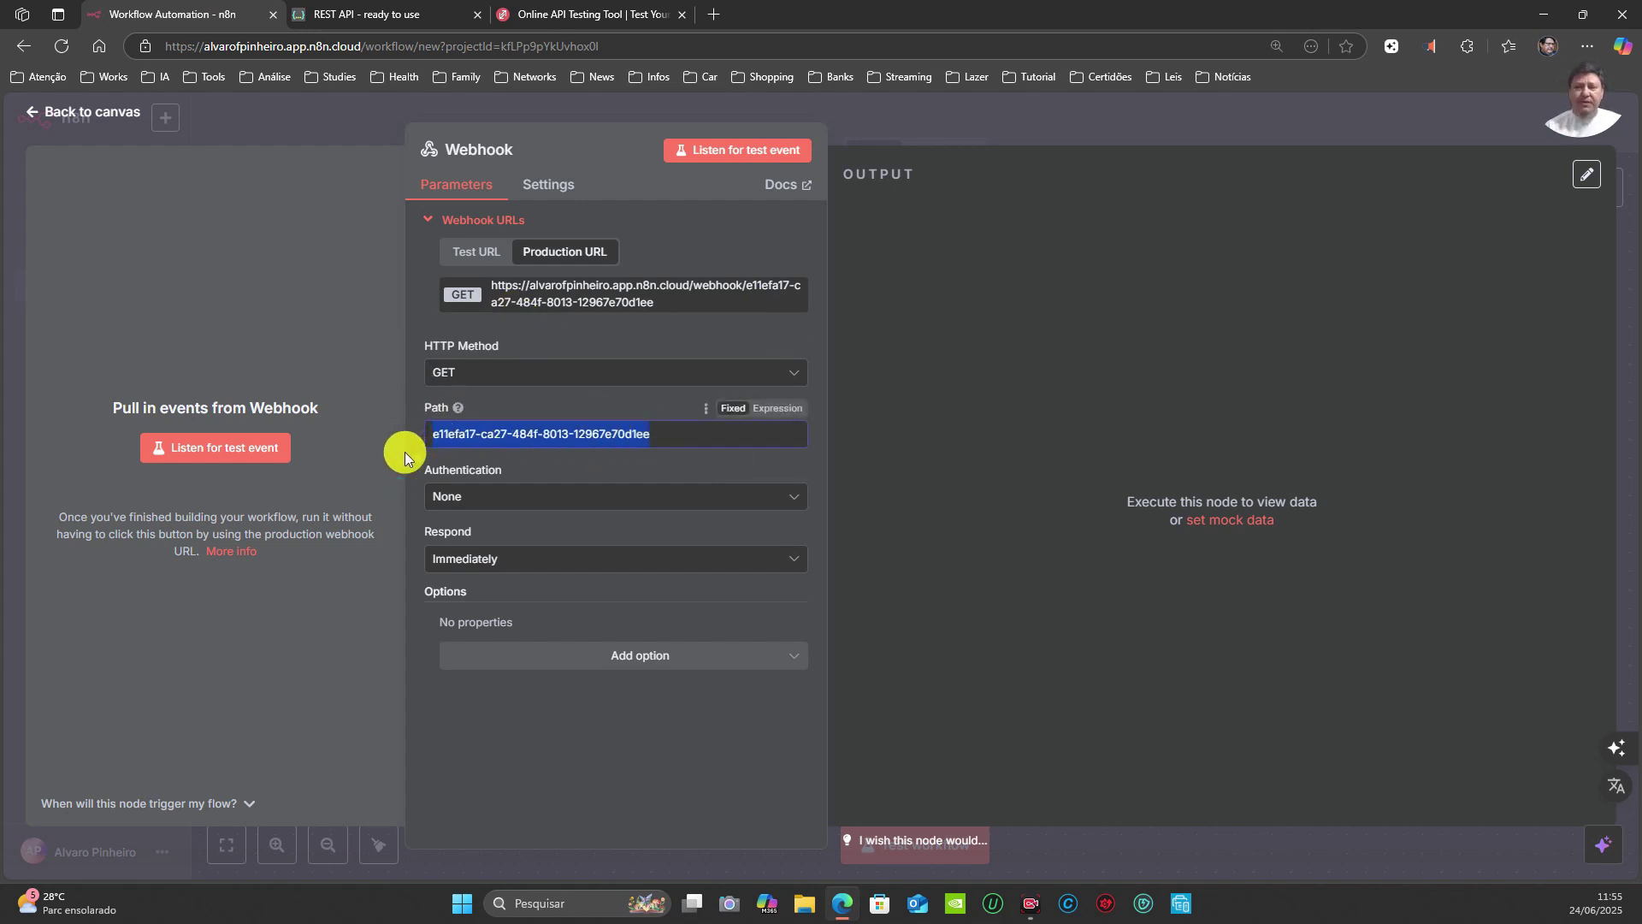
{"action": "type", "text": "exemplo"}
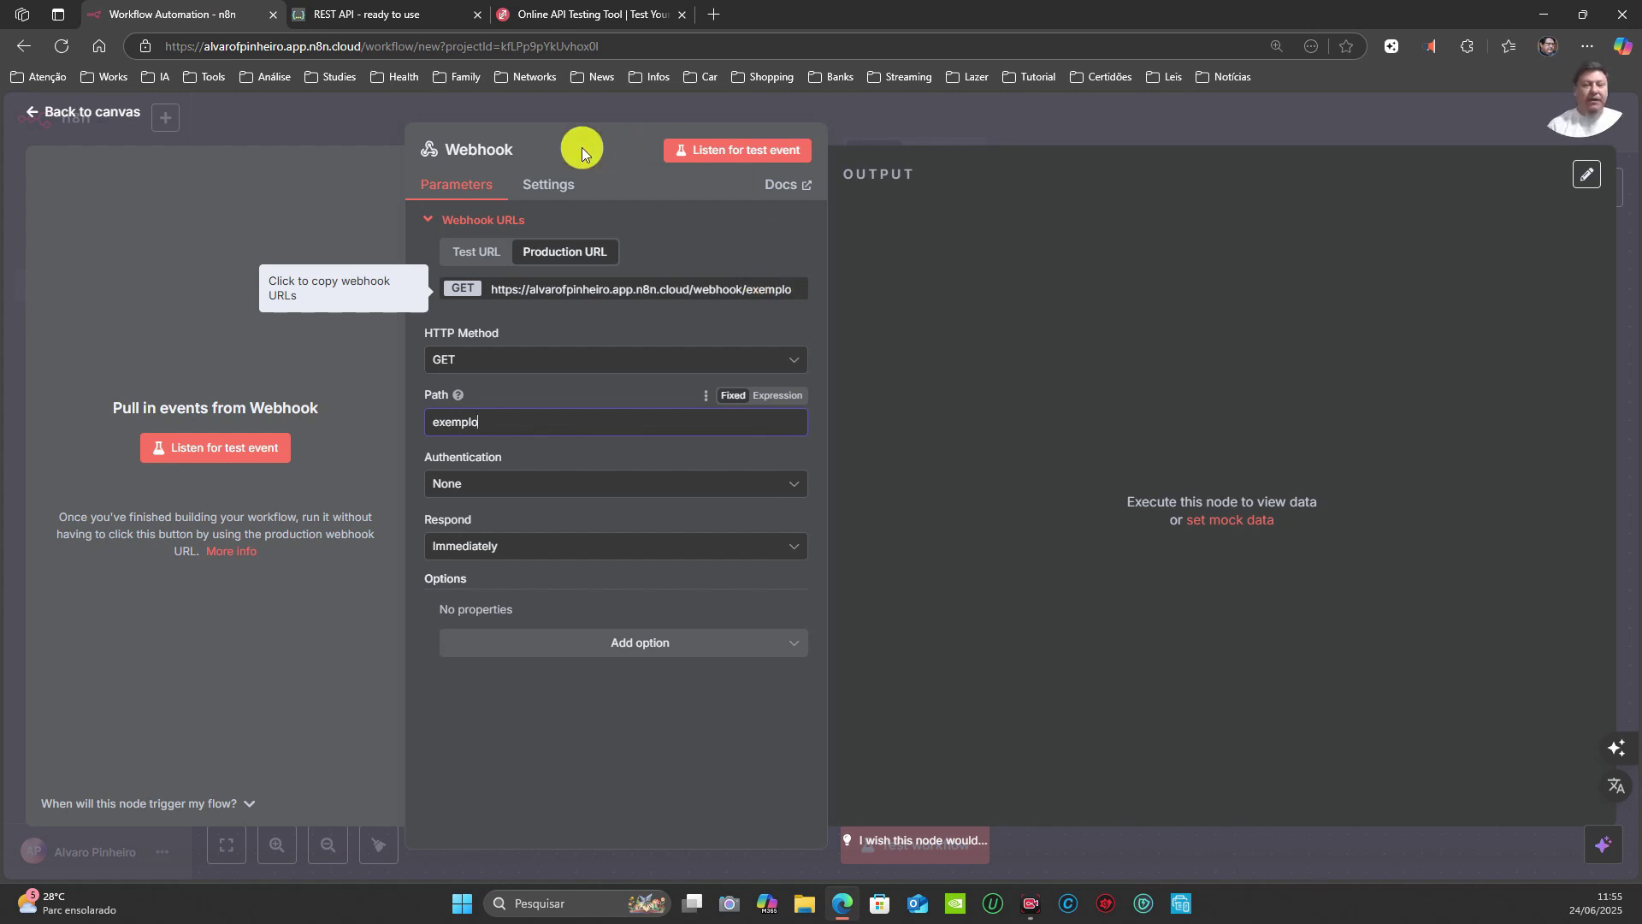
{"action": "left_click", "coordinate": [472, 250]}
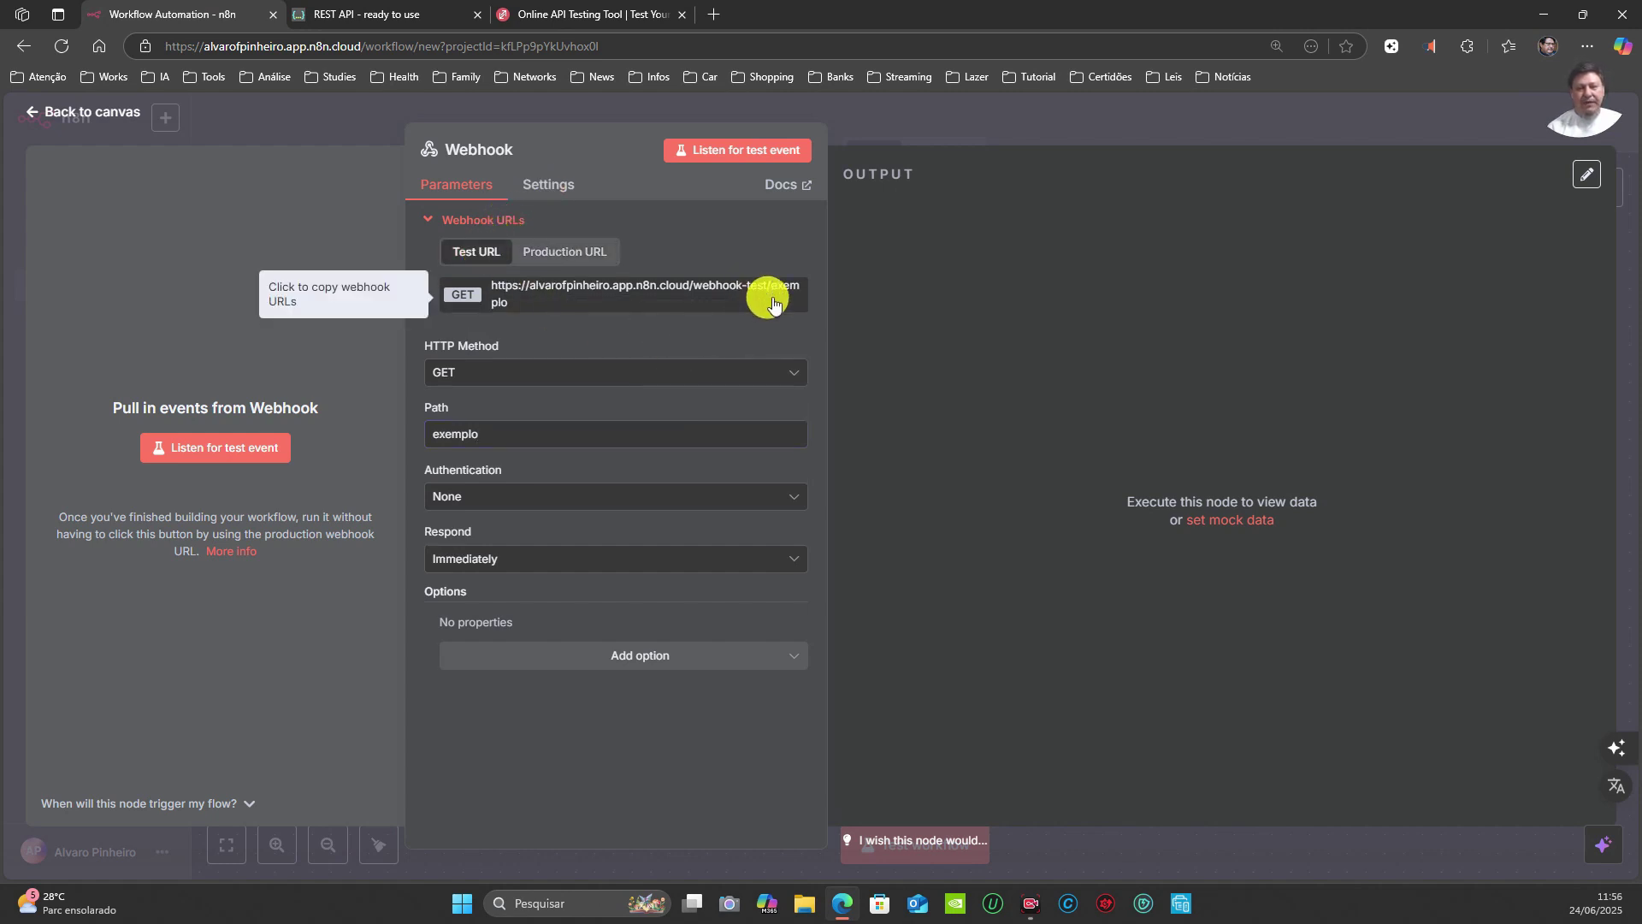
{"action": "left_click", "coordinate": [501, 296]}
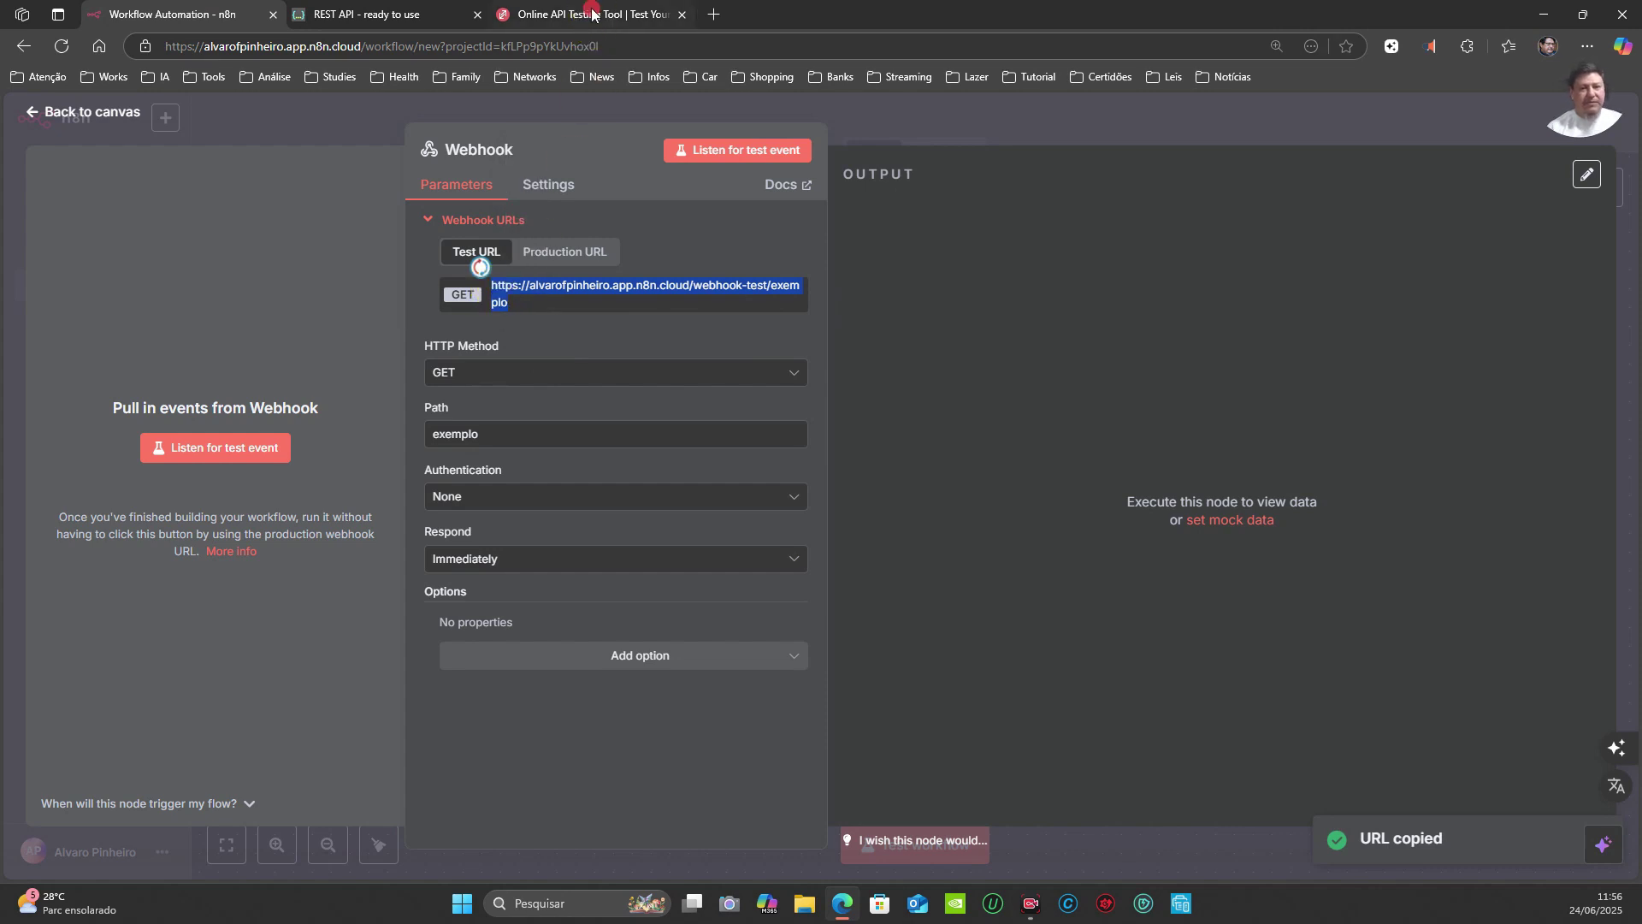
Step: Replace ReqBin's request address with the /webhook-test/exemplo URL
{"action": "left_click", "coordinate": [607, 18]}
{"action": "left_click_drag", "start_coordinate": [828, 313], "coordinate": [187, 372]}
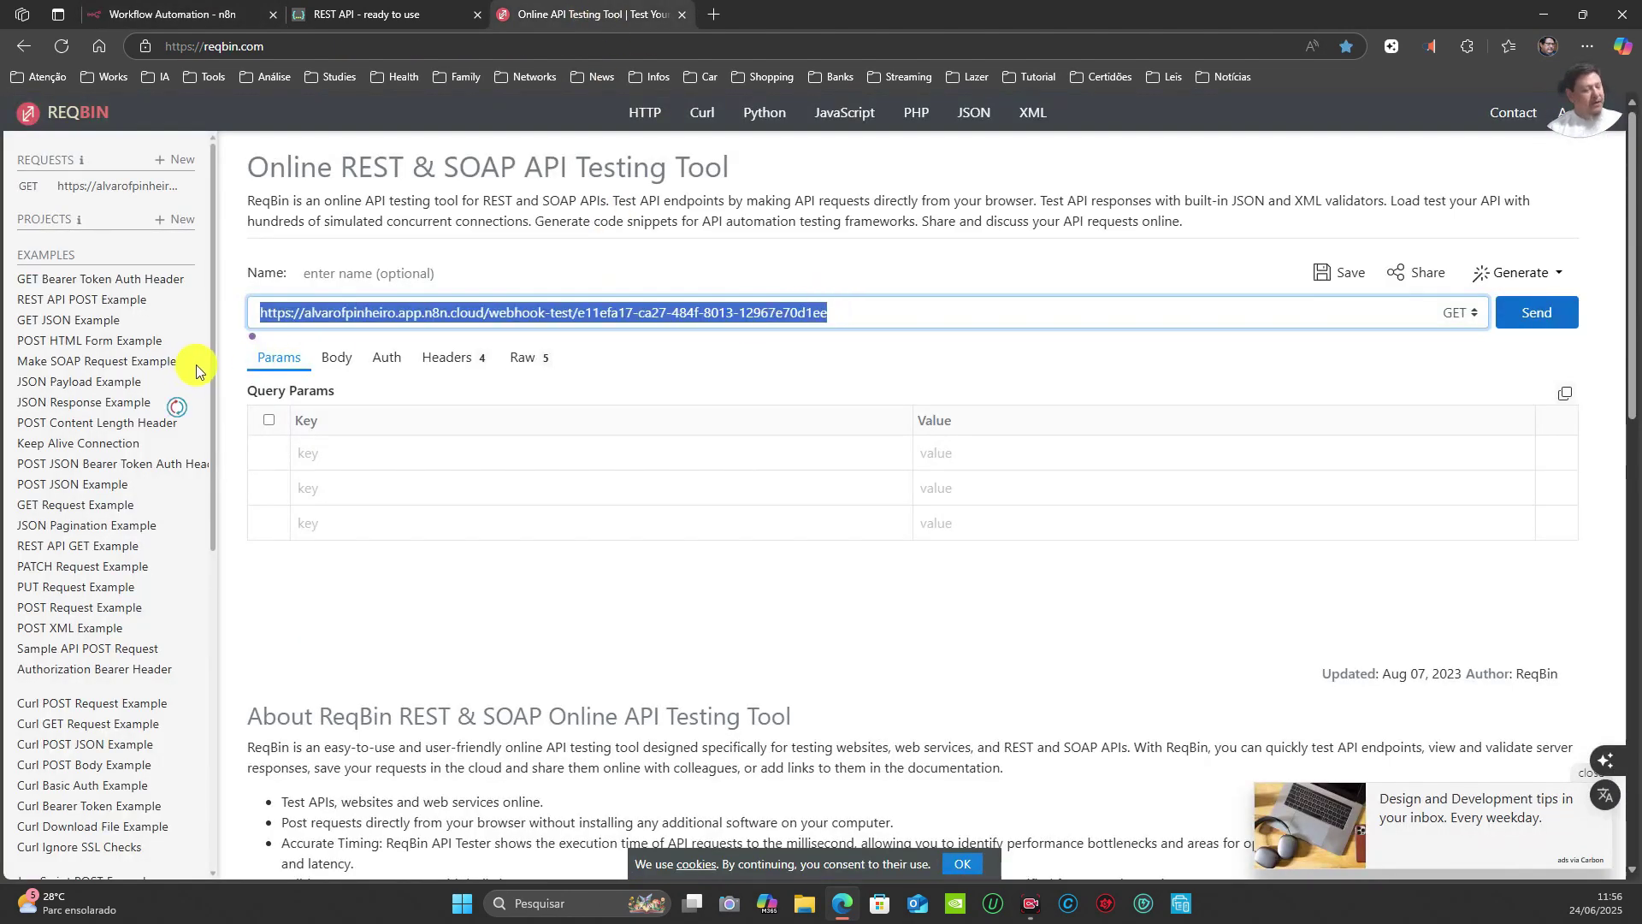
{"action": "key", "text": "ctrl+v"}
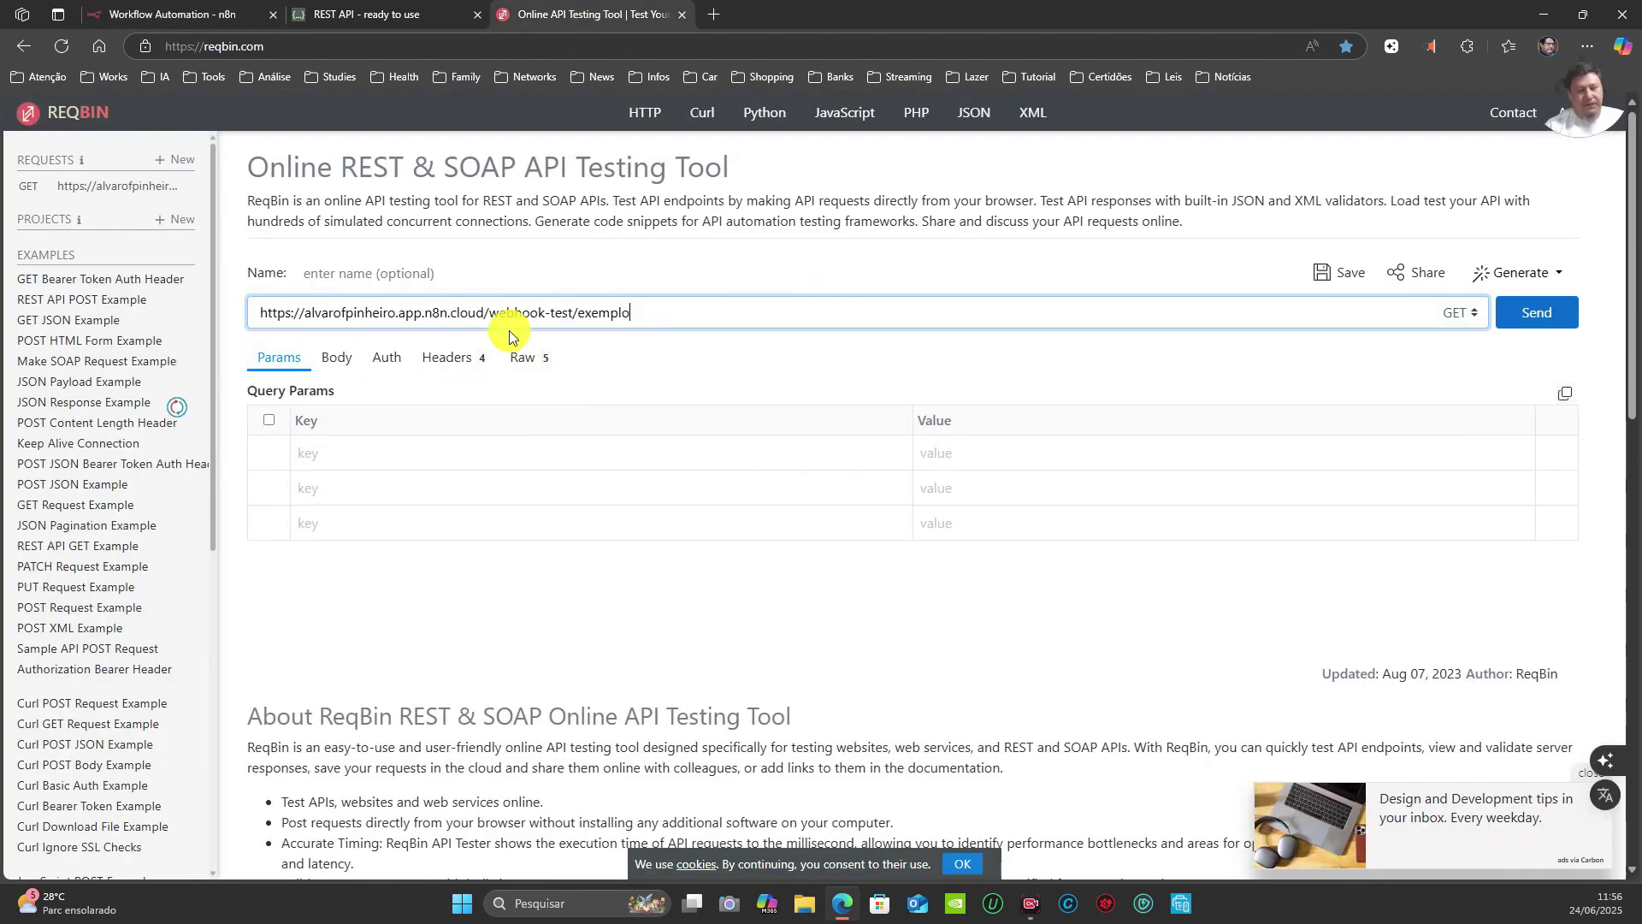
{"action": "left_click", "coordinate": [171, 12]}
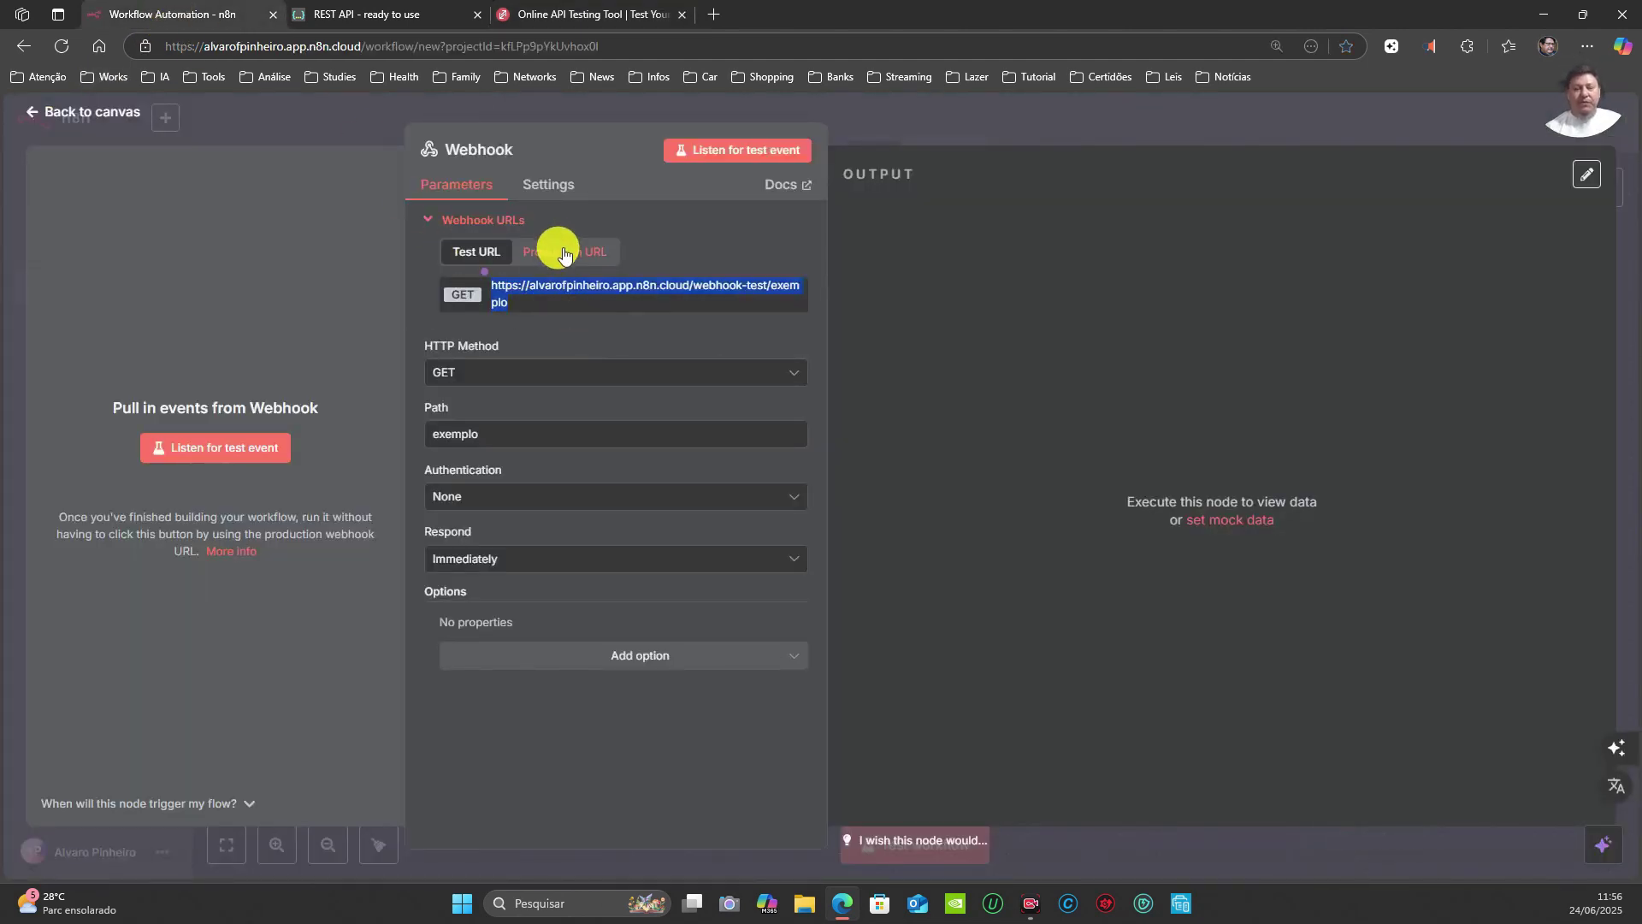
Step: Close the Webhook settings to return to the workflow canvas
{"action": "left_click", "coordinate": [1086, 122]}
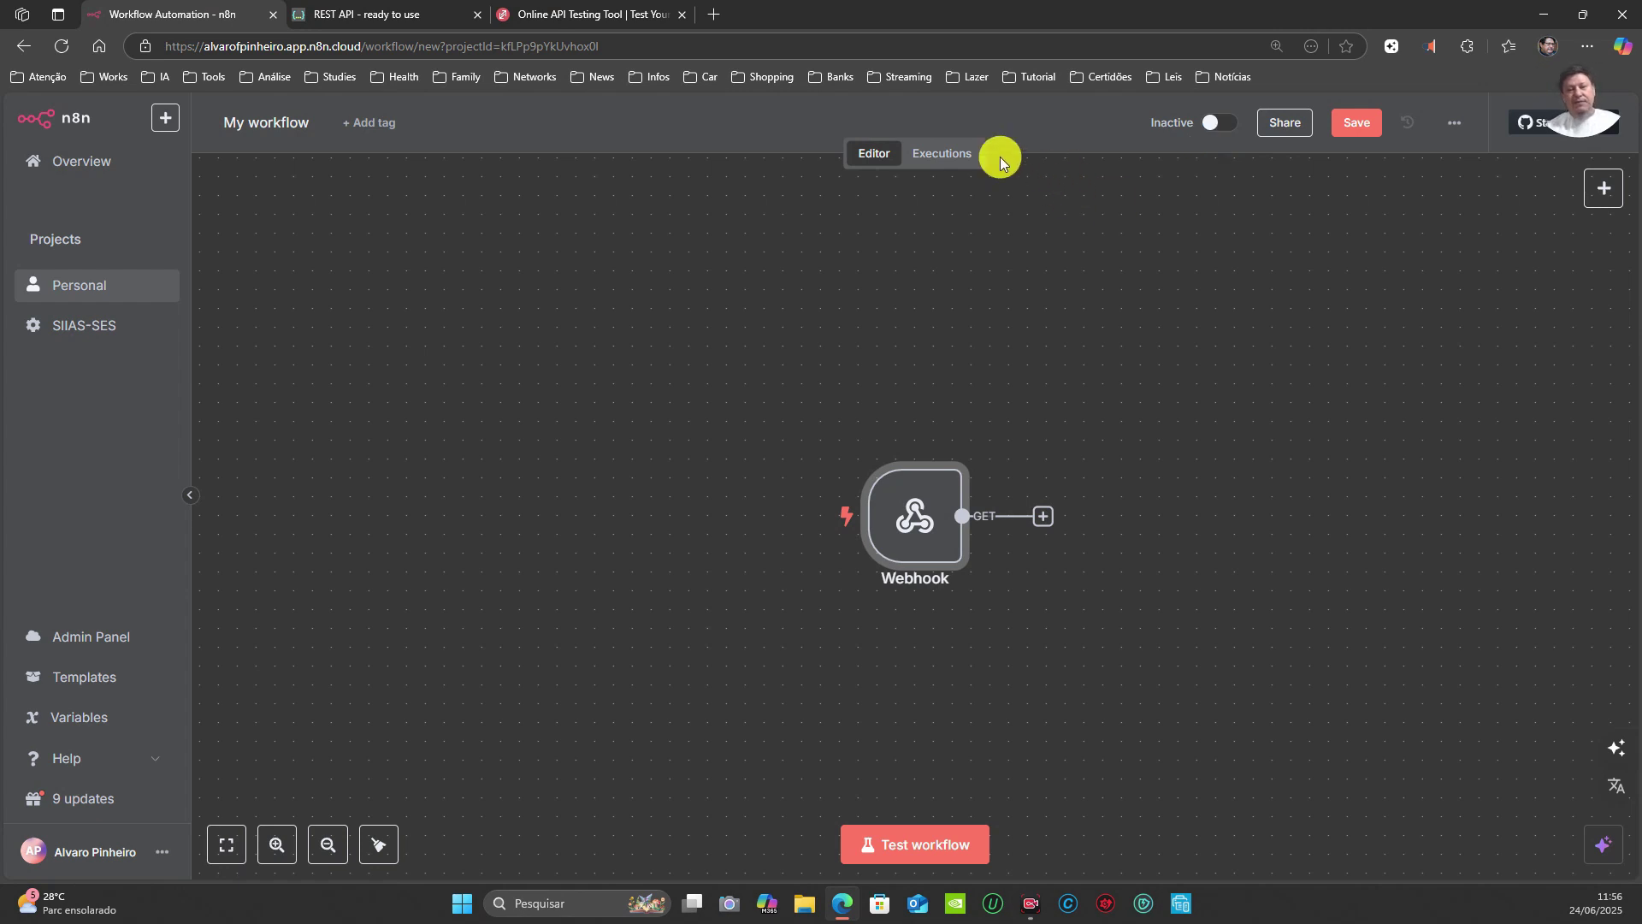
Step: Open the workflow's Executions list, which is still empty
{"action": "left_click", "coordinate": [956, 161]}
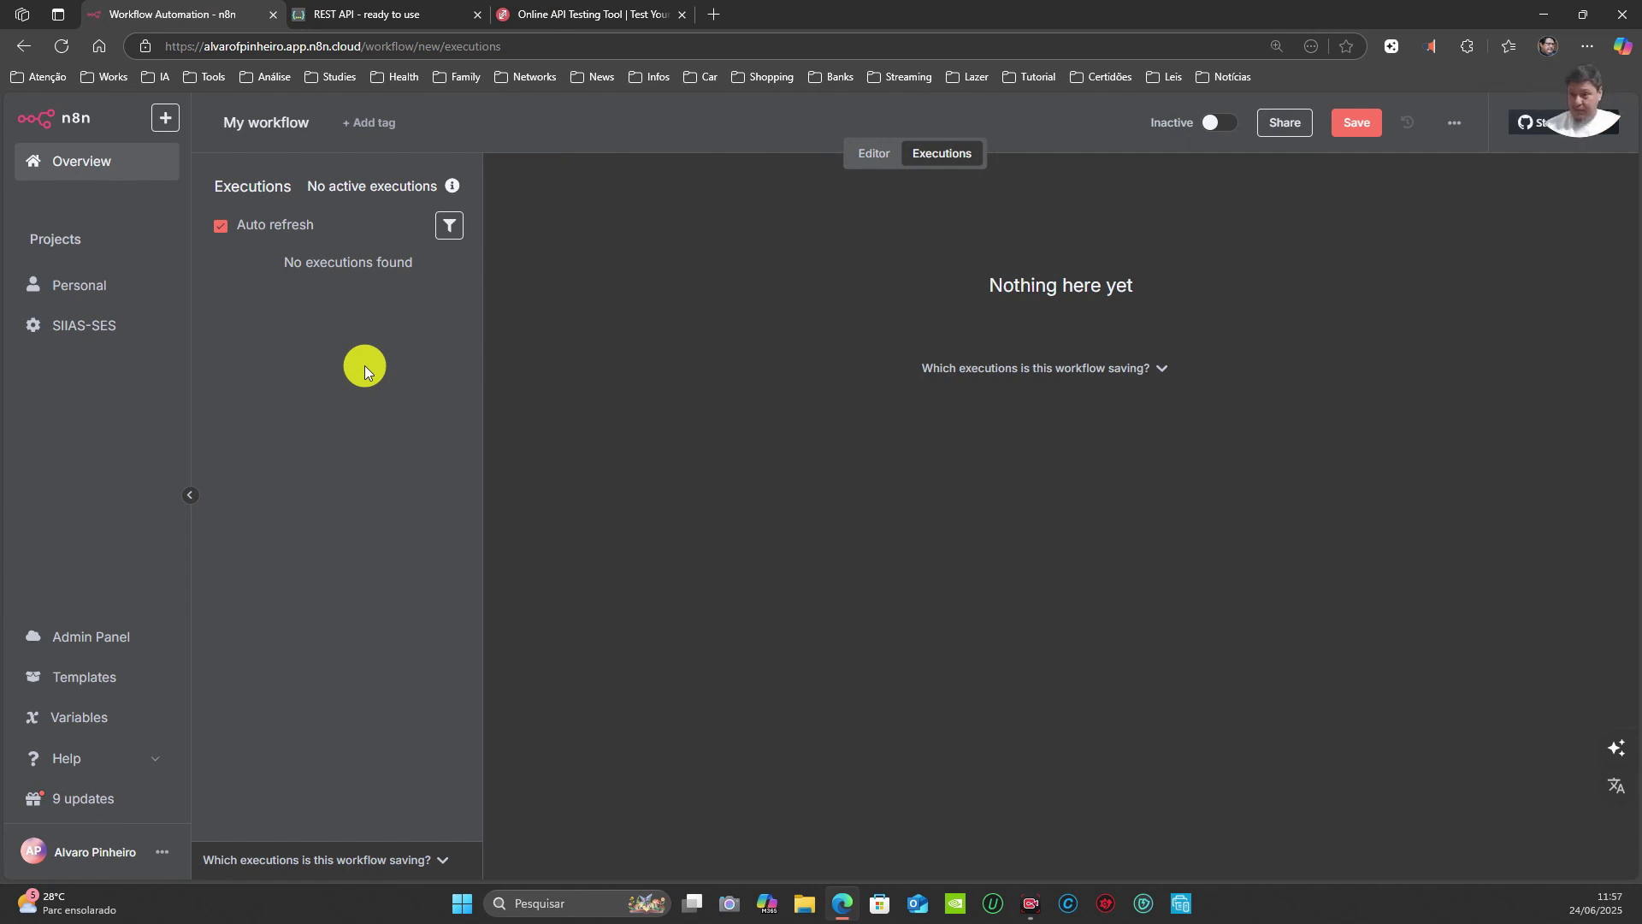
Step: Switch back to the Editor view showing the Webhook trigger
{"action": "left_click", "coordinate": [872, 154]}
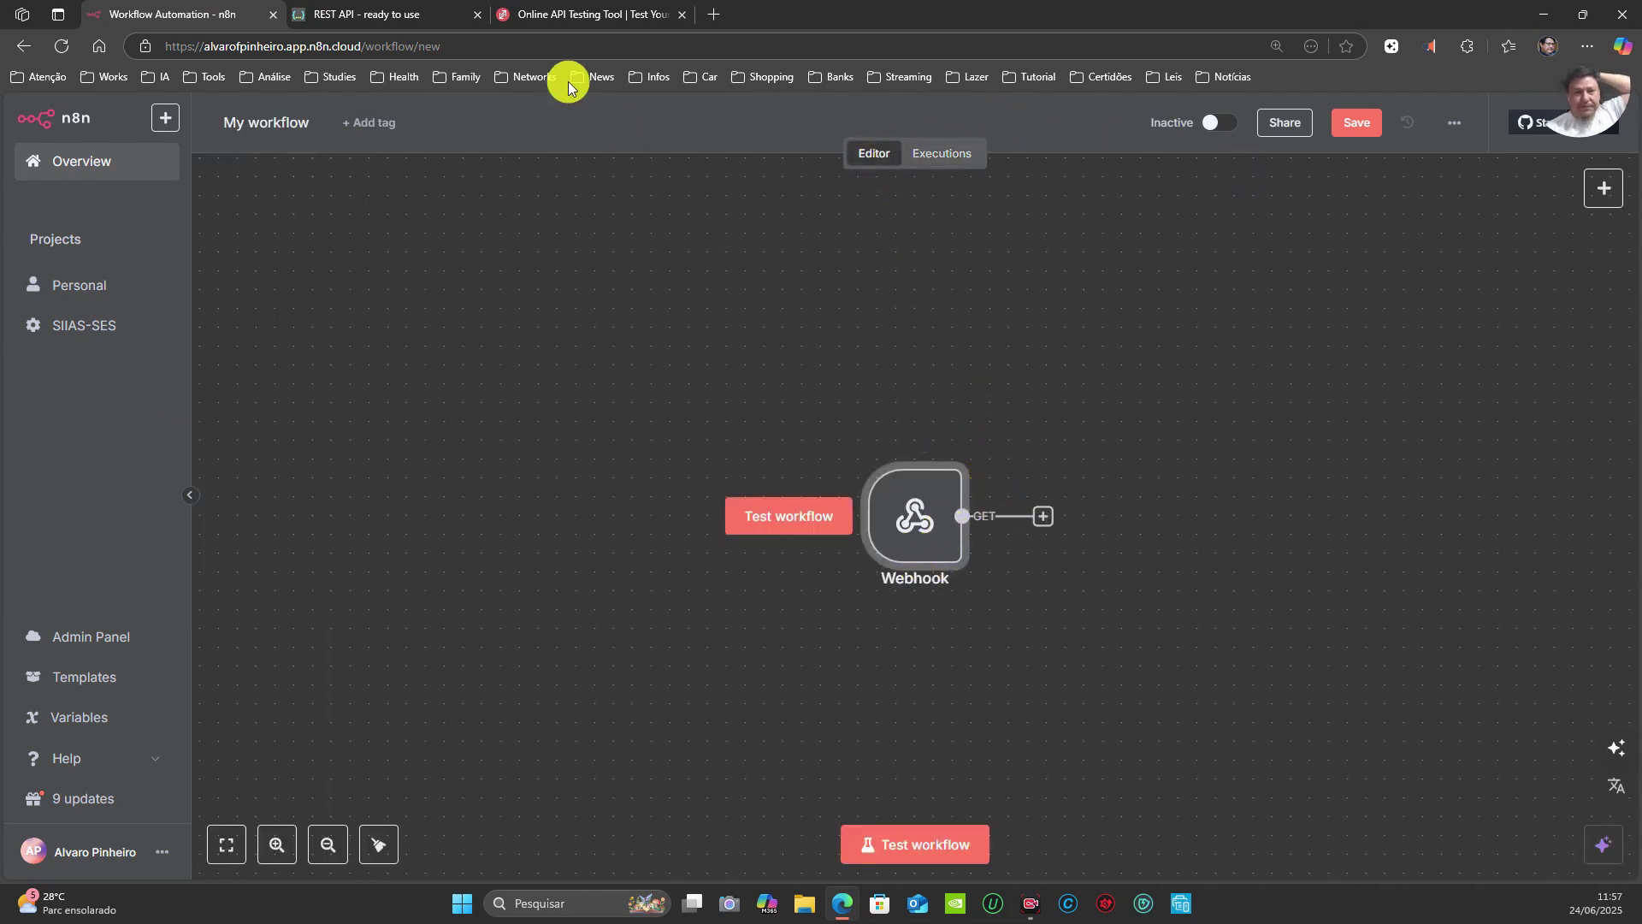
Step: Close the restful-api.dev tab, keeping ReqBin's GET request to /webhook-test/exemplo open
{"action": "left_click", "coordinate": [653, 15]}
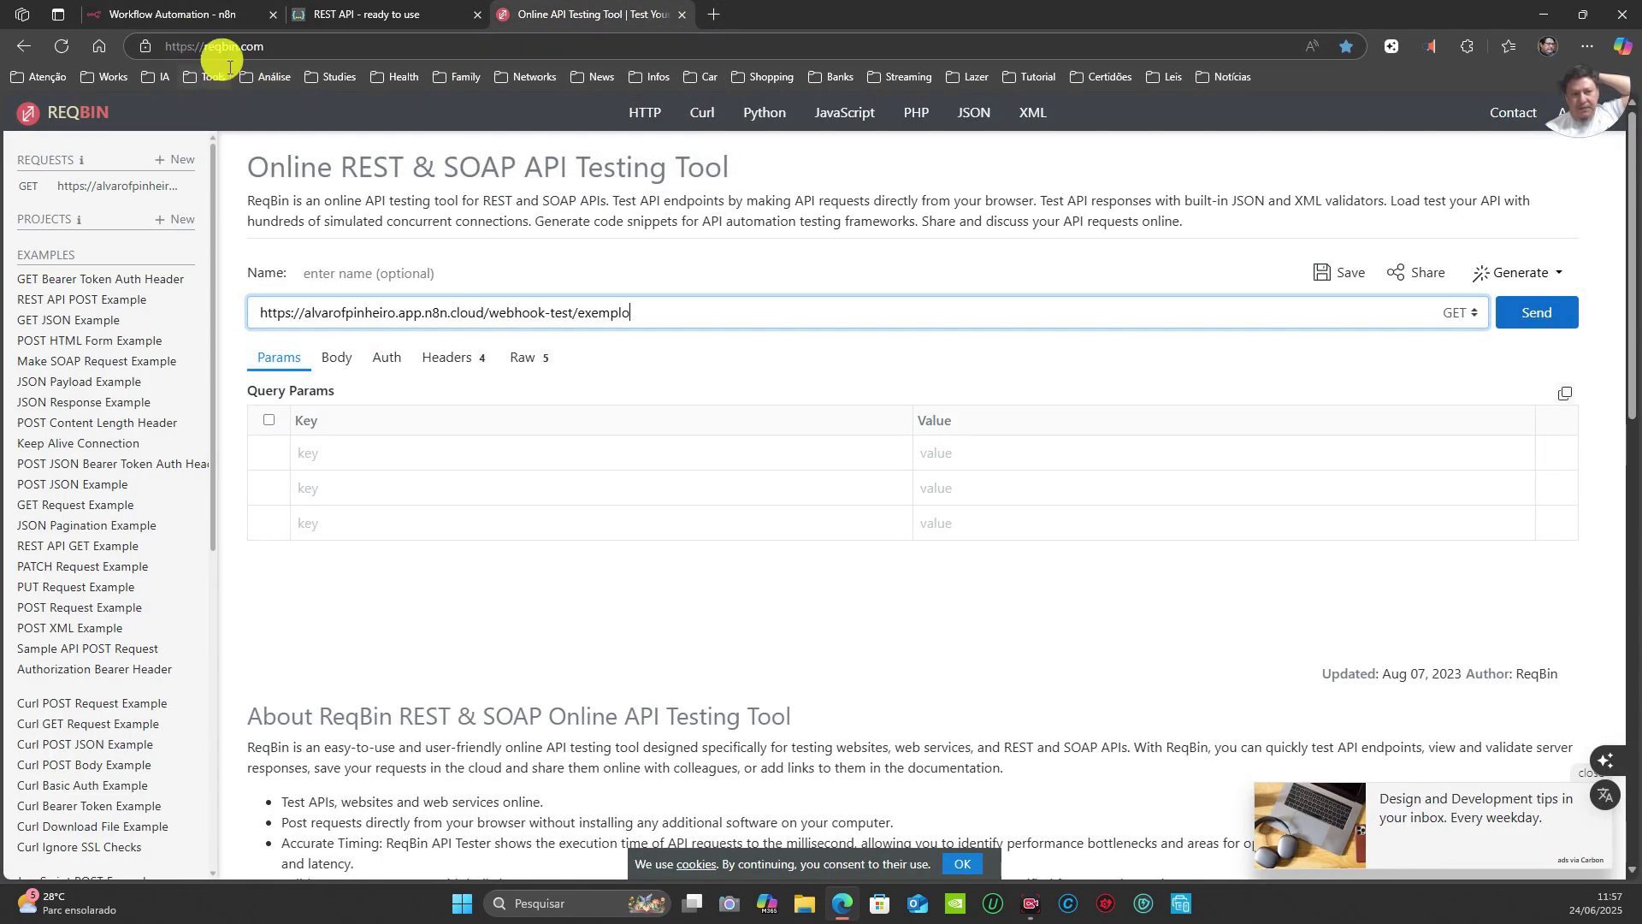
{"action": "left_click", "coordinate": [424, 14]}
{"action": "left_click", "coordinate": [477, 15]}
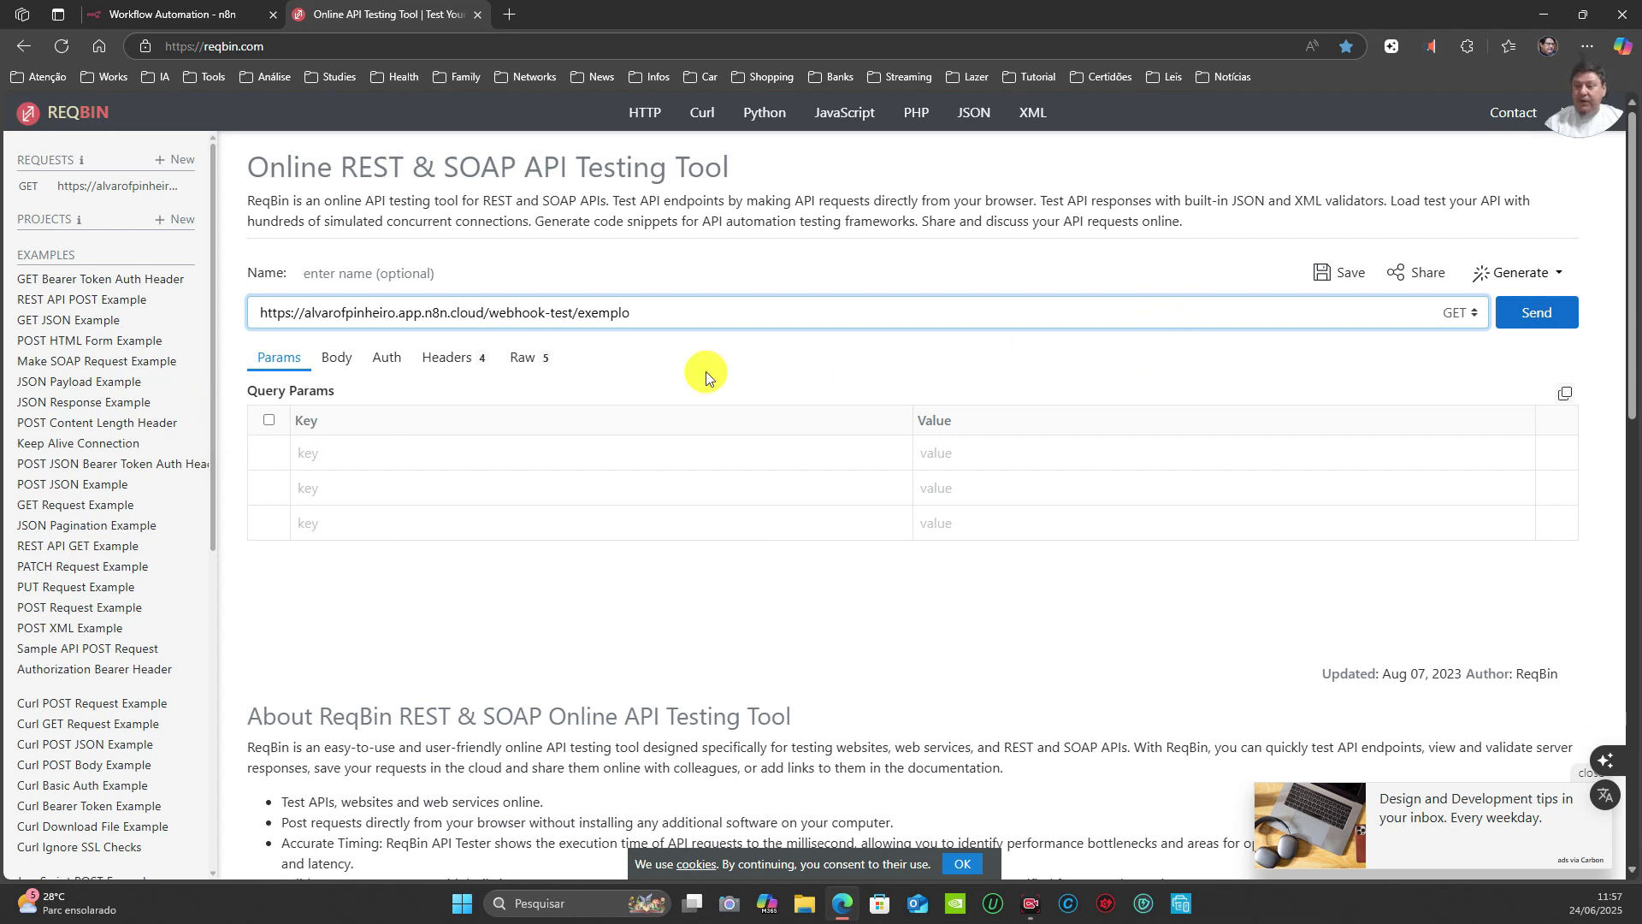
{"action": "left_click", "coordinate": [333, 452]}
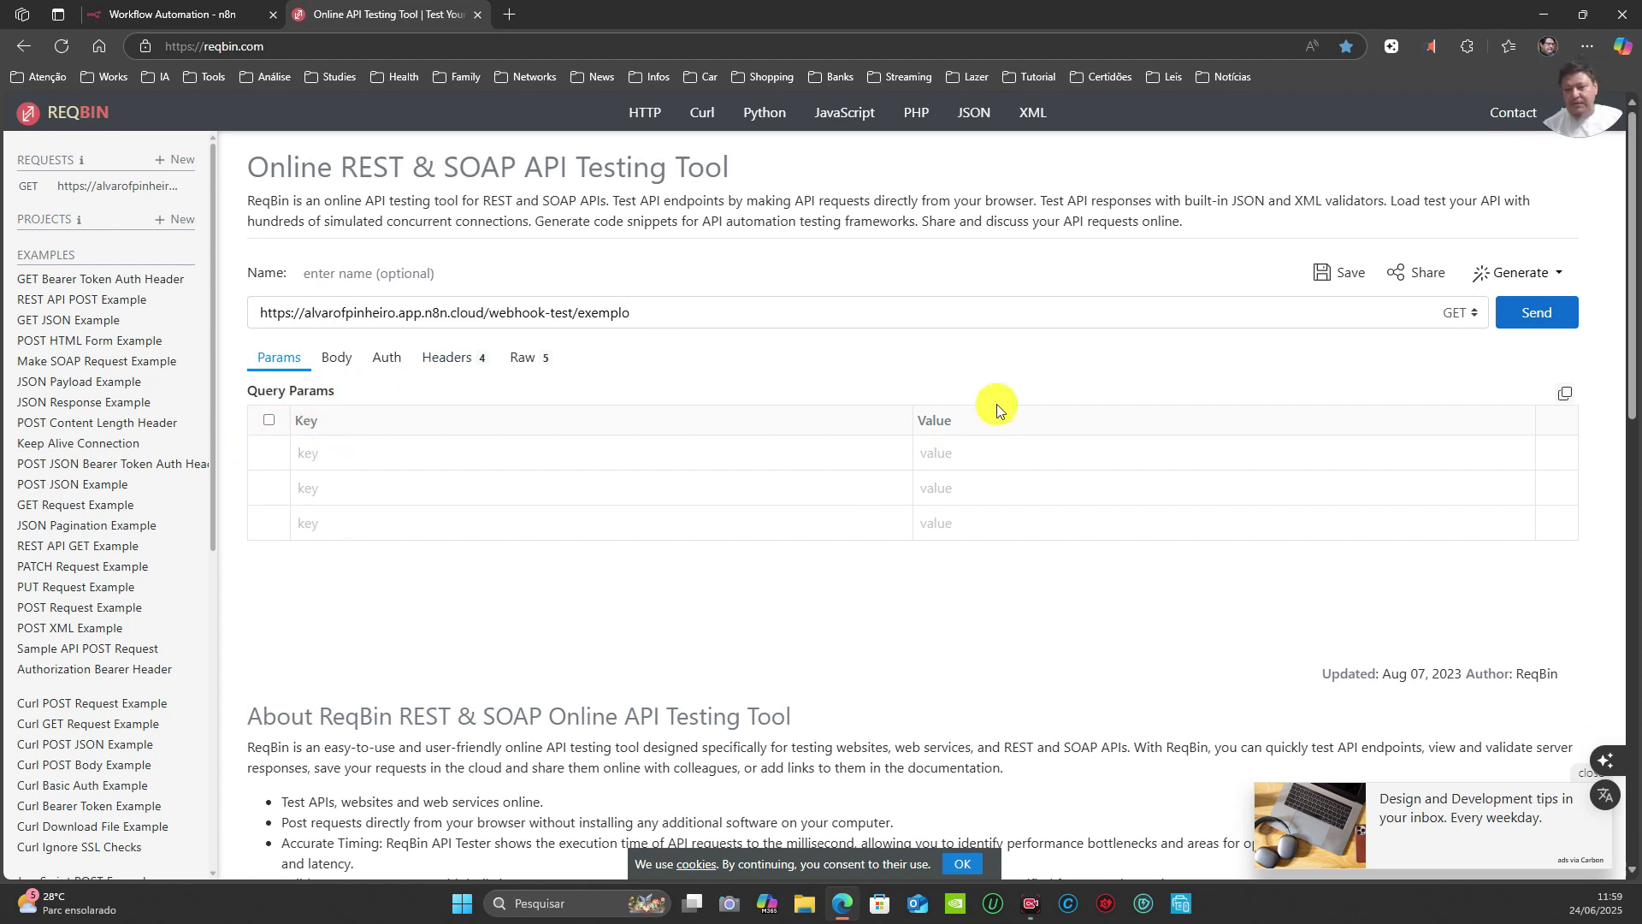
Step: Add query parameters nome=joao and email with an e-mail address in ReqBin's Params table
{"action": "left_click", "coordinate": [334, 451]}
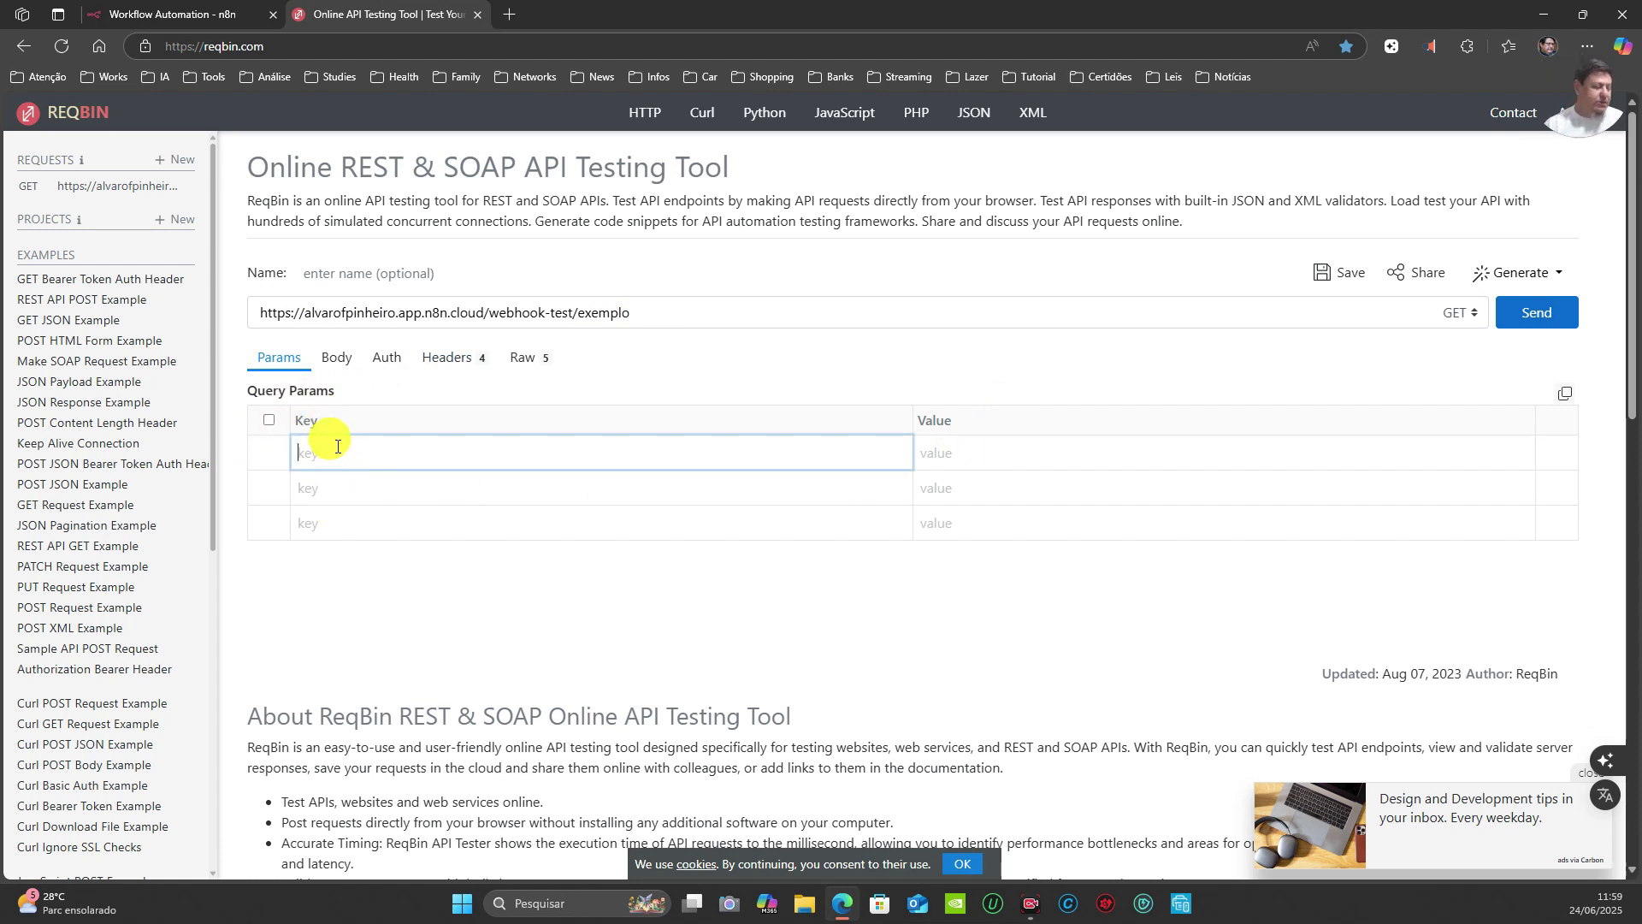
{"action": "type", "text": "nome"}
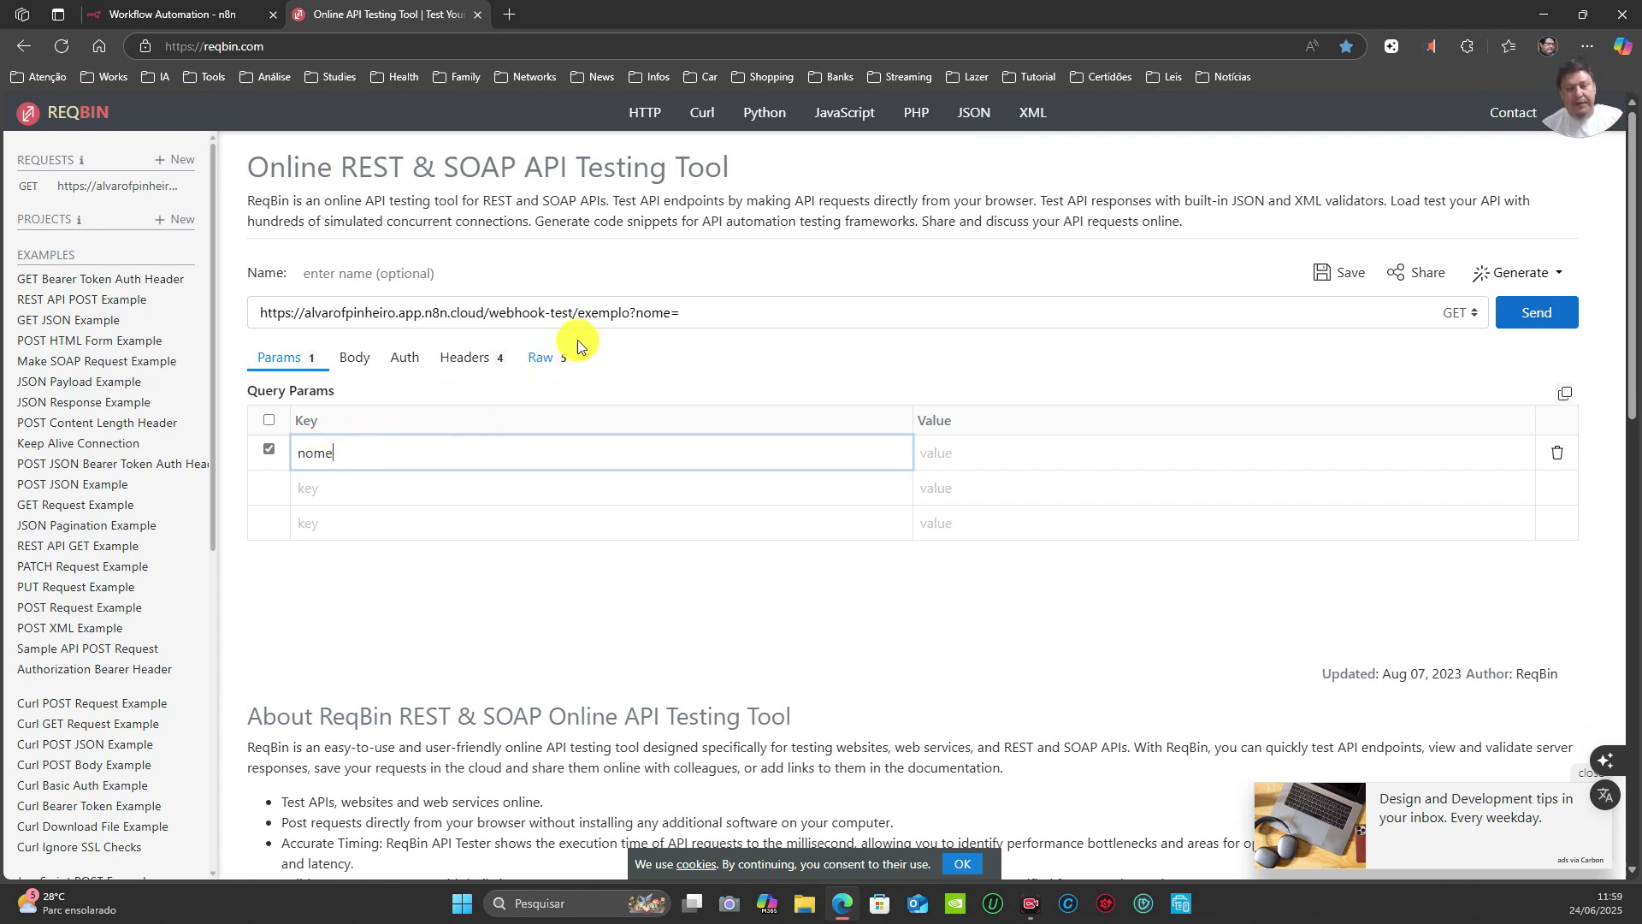
{"action": "left_click", "coordinate": [966, 452]}
{"action": "type", "text": "joao"}
{"action": "left_click", "coordinate": [380, 488]}
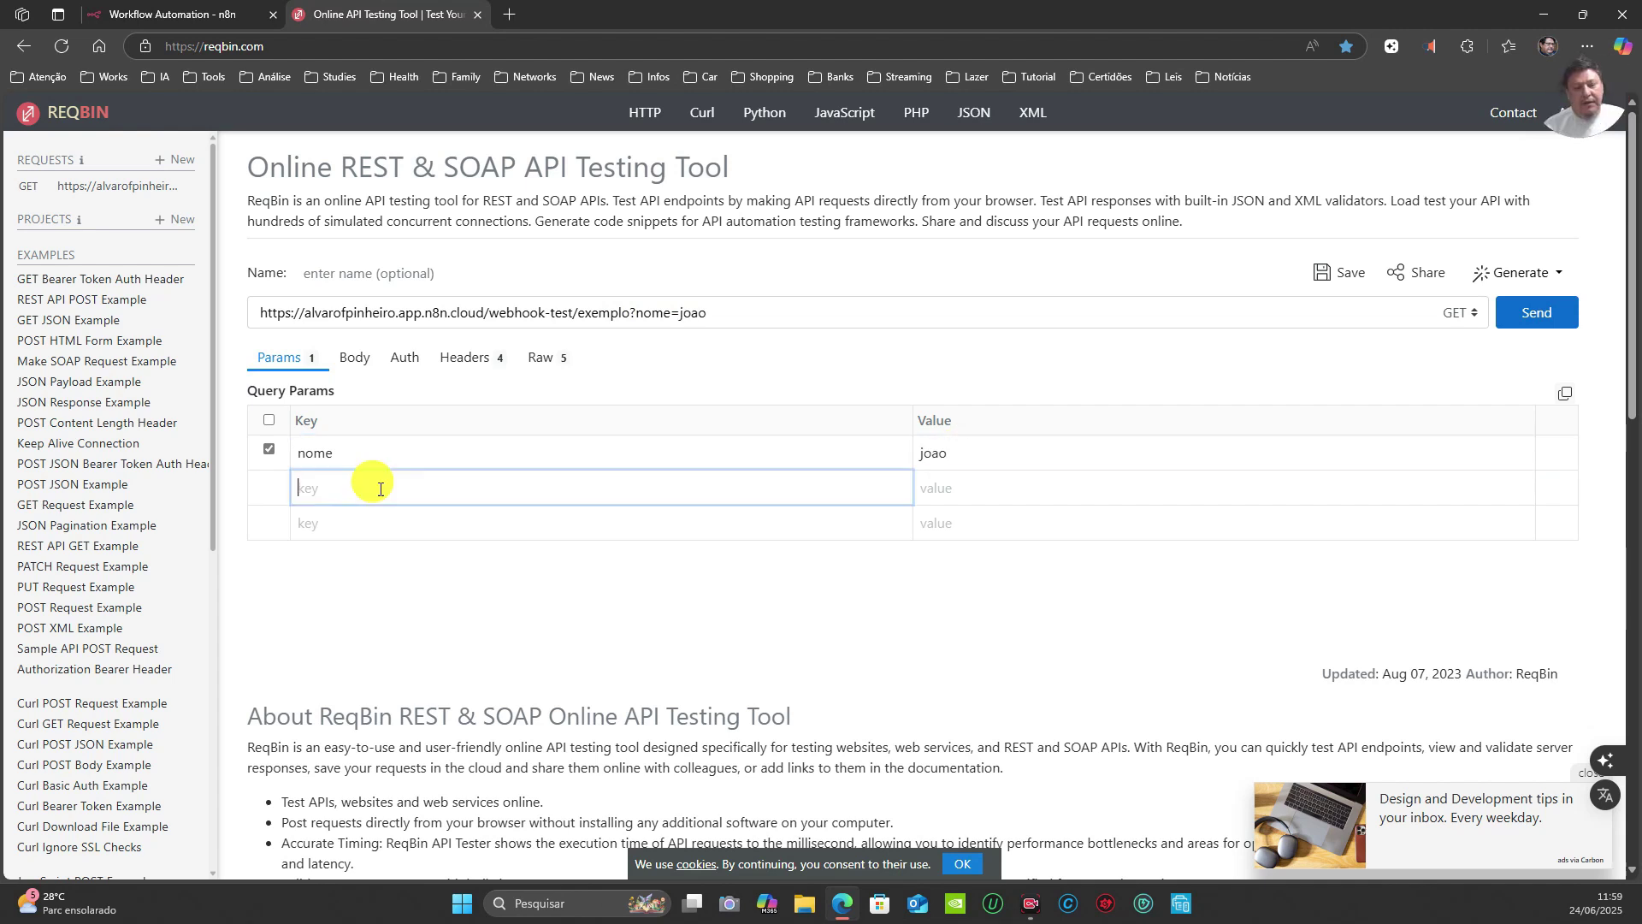
{"action": "type", "text": "idade"}
{"action": "left_click", "coordinate": [999, 477]}
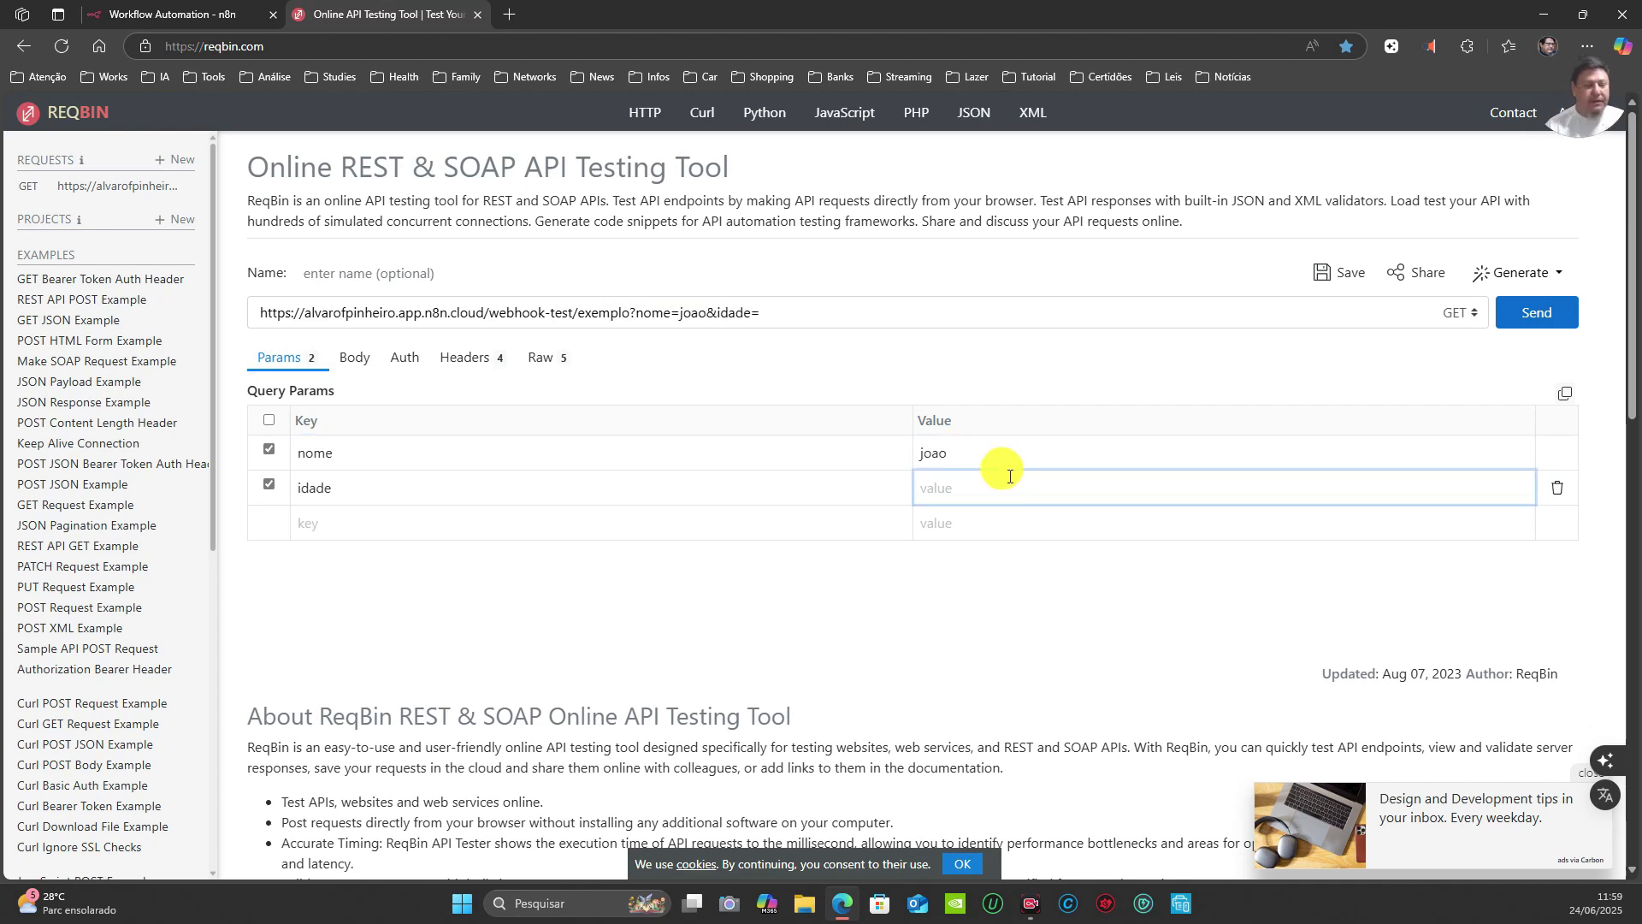
{"action": "left_click", "coordinate": [381, 486]}
{"action": "key", "text": "BackSpace"}
{"action": "key", "text": "BackSpace"}
{"action": "key", "text": "BackSpace"}
{"action": "key", "text": "BackSpace"}
{"action": "key", "text": "BackSpace"}
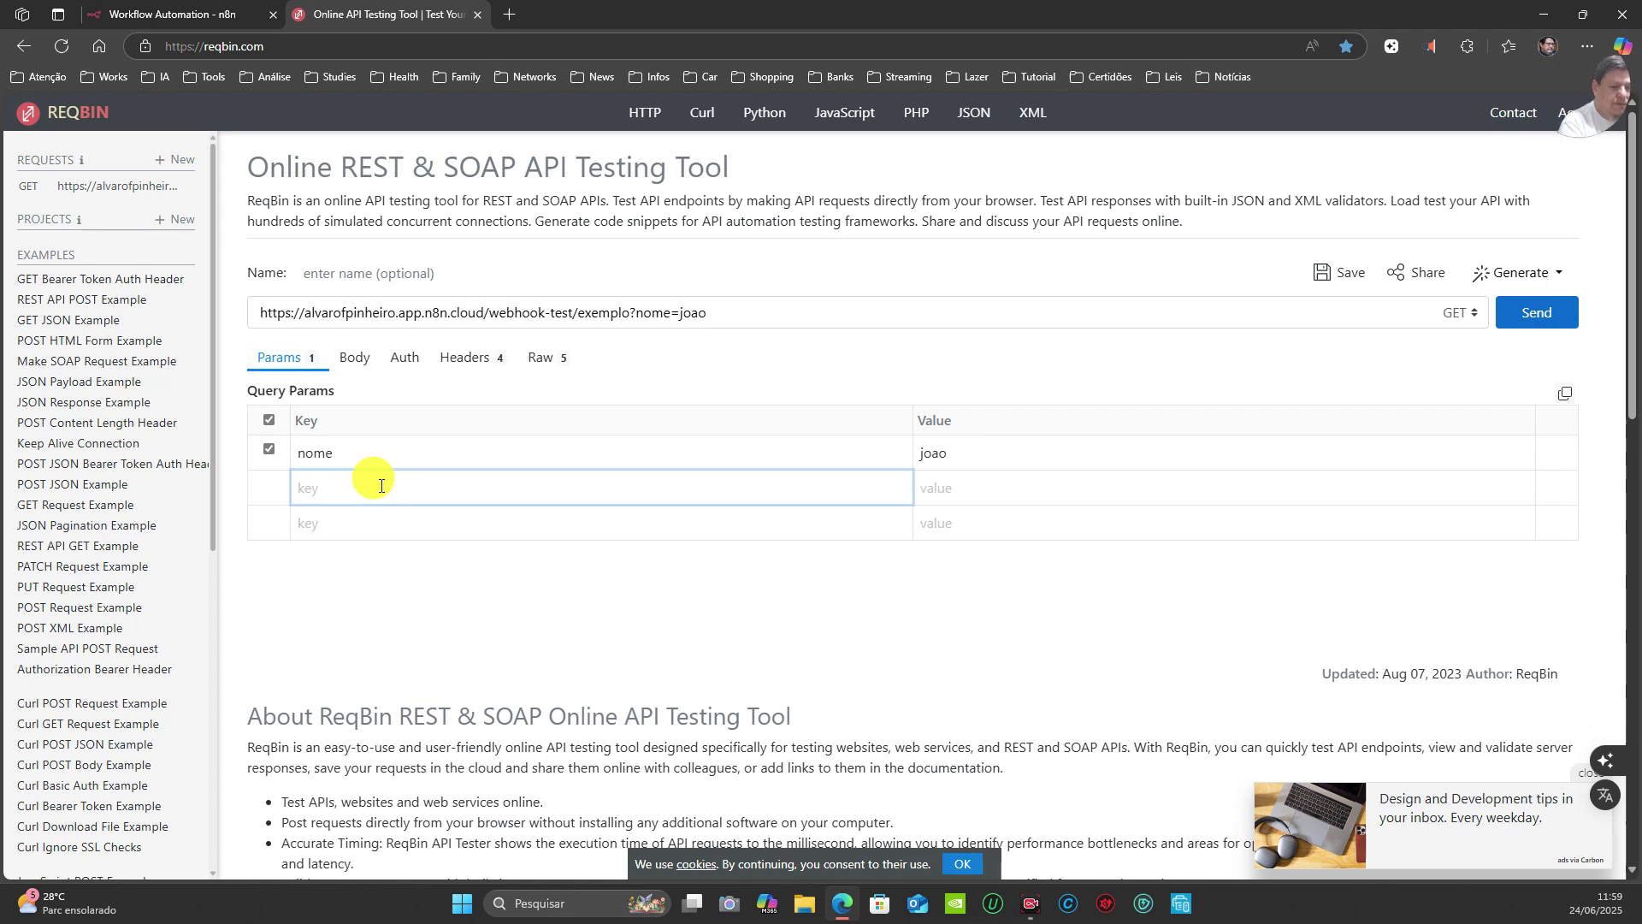
{"action": "type", "text": "email"}
{"action": "left_click", "coordinate": [947, 488]}
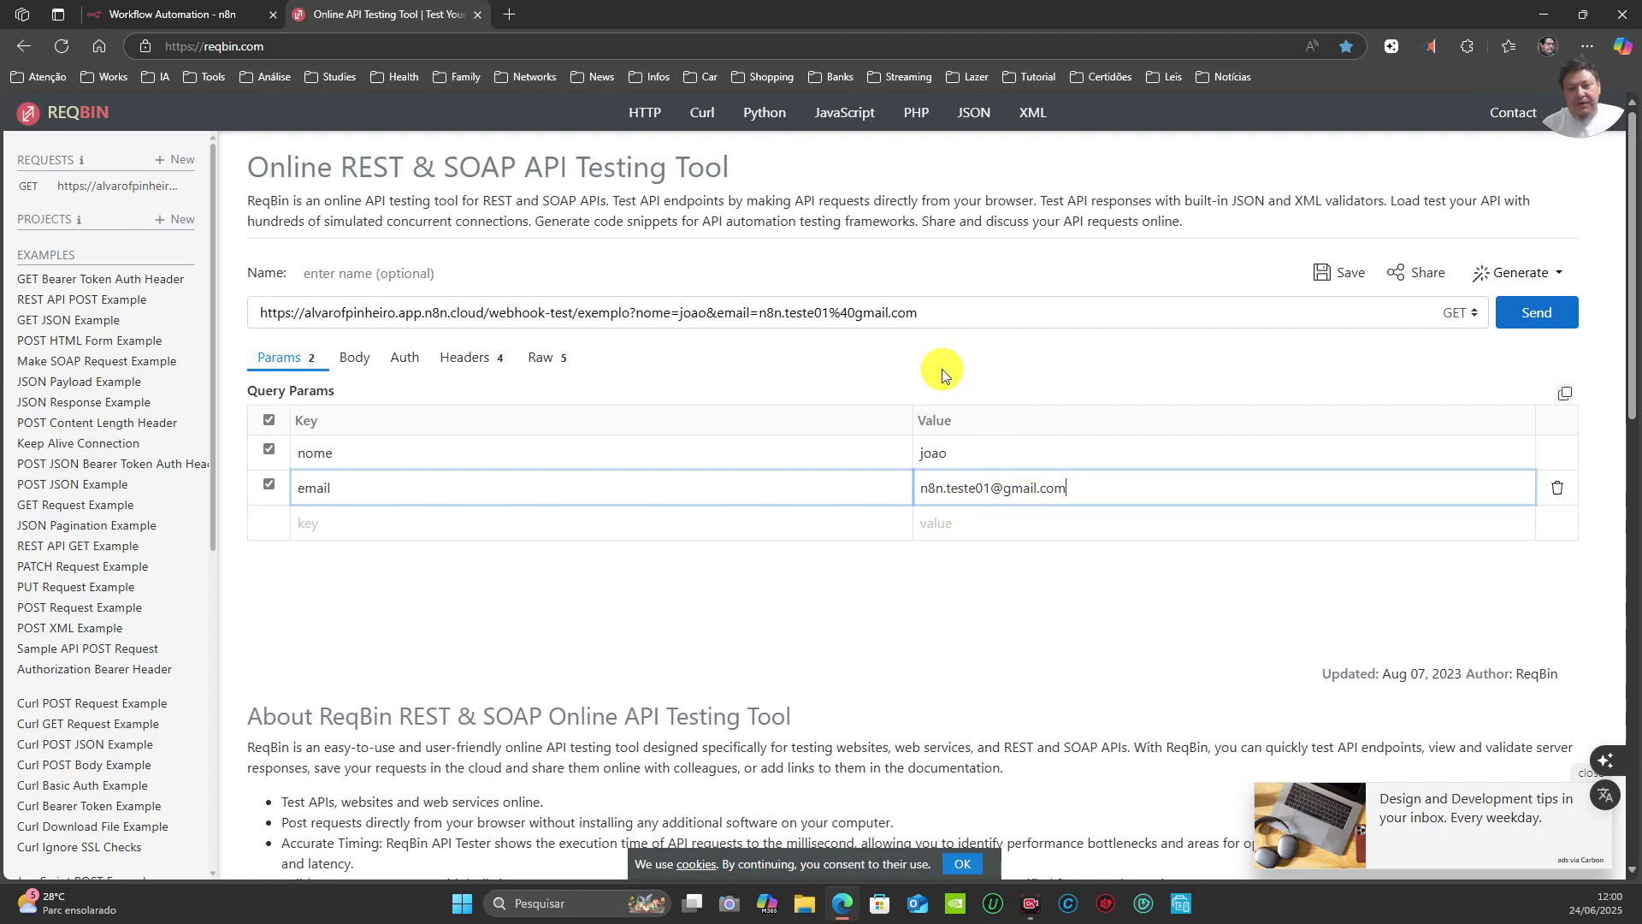
Step: Check the appended parameters in the URL and switch the request method to POST
{"action": "double_click", "coordinate": [694, 313]}
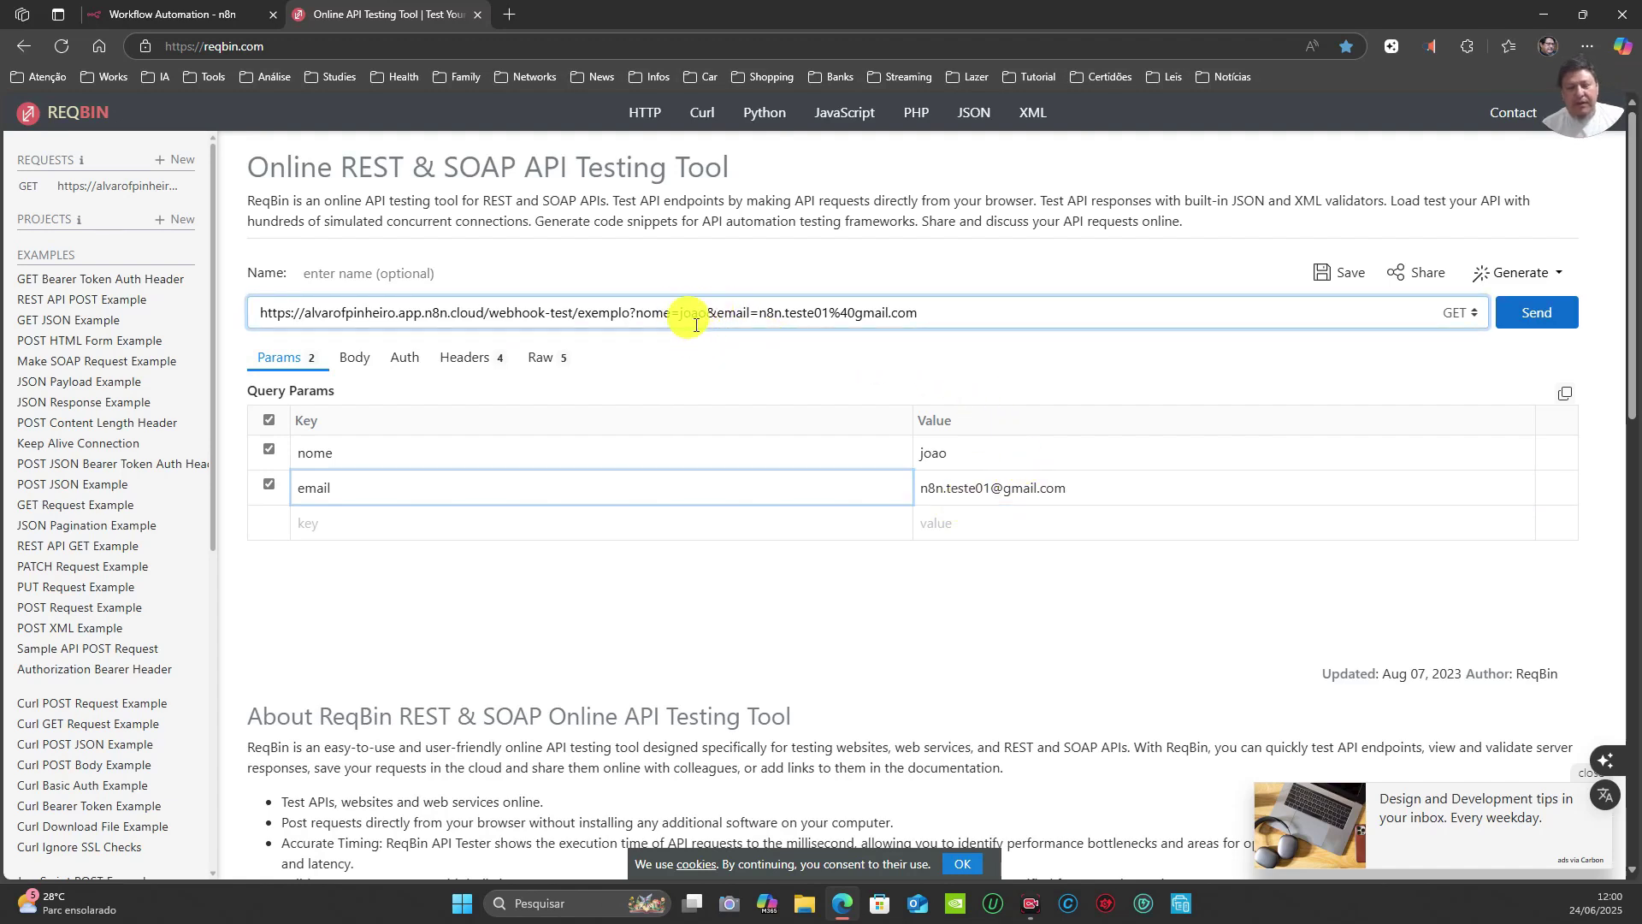
{"action": "left_click_drag", "start_coordinate": [708, 310], "coordinate": [828, 311]}
{"action": "key", "text": "ctrl+z"}
{"action": "double_click", "coordinate": [749, 311]}
{"action": "left_click_drag", "start_coordinate": [760, 312], "coordinate": [927, 301]}
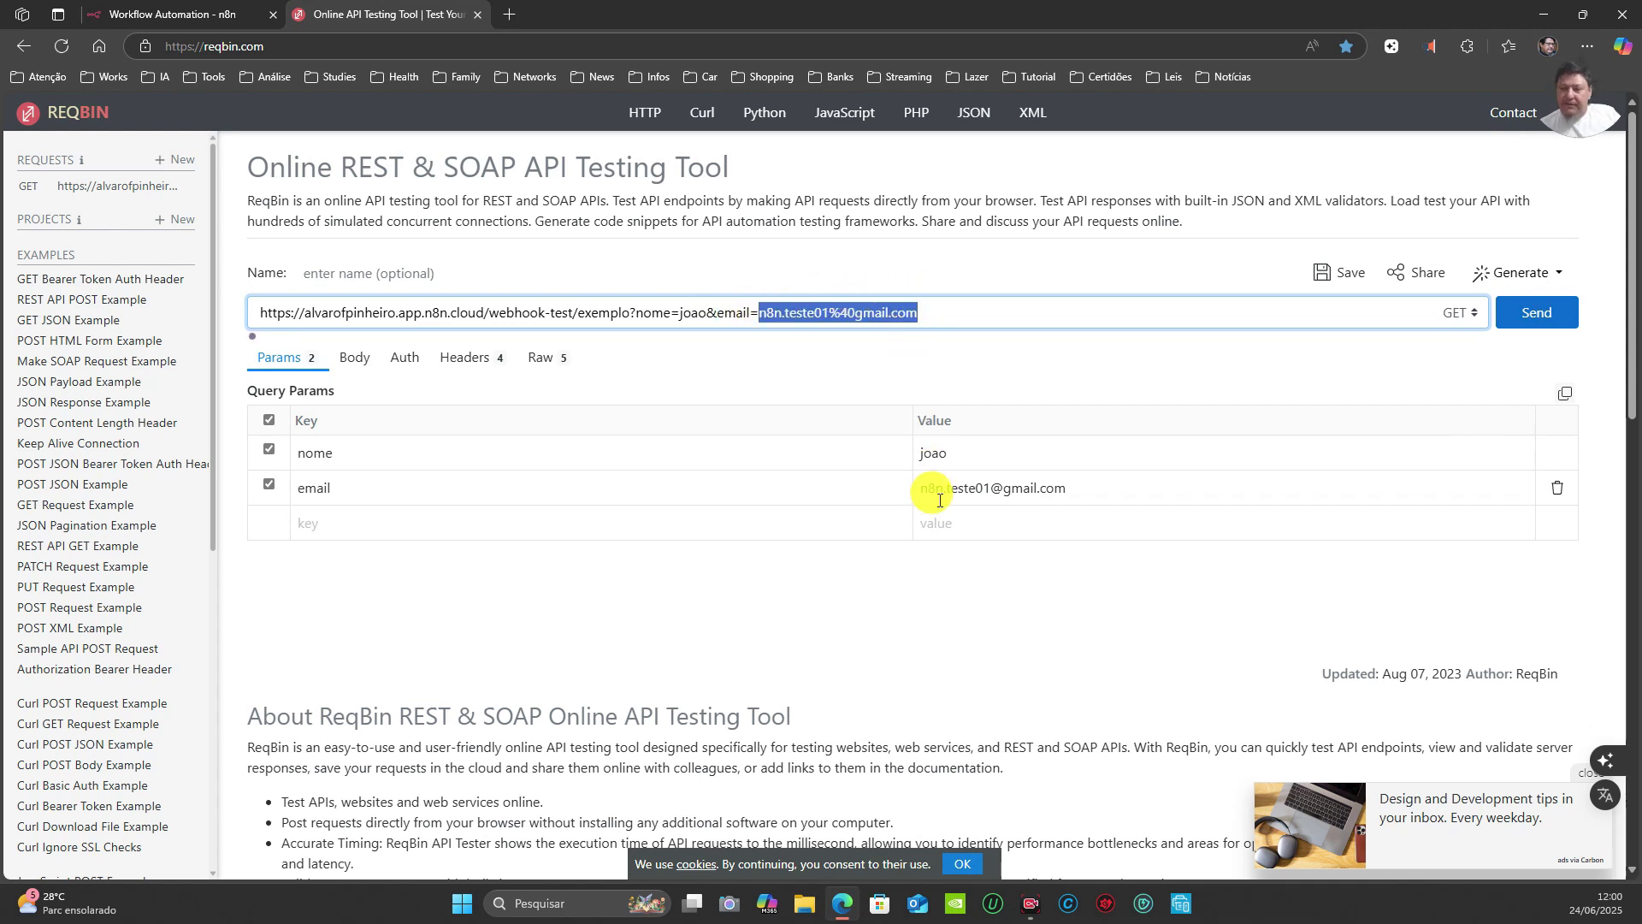
{"action": "left_click", "coordinate": [333, 523]}
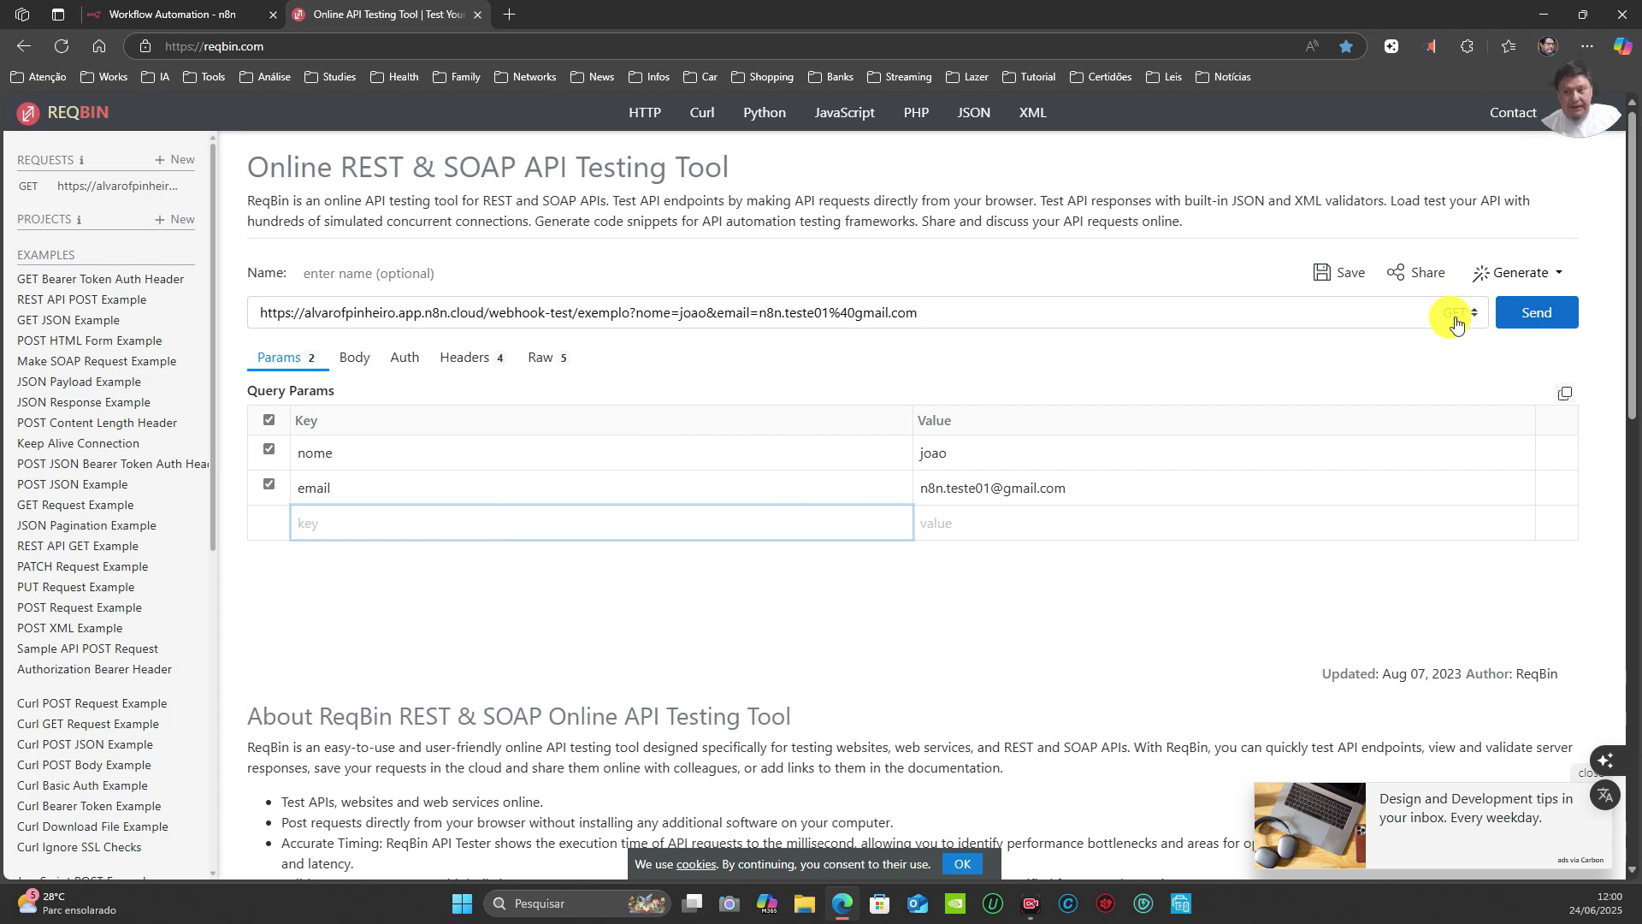
{"action": "left_click", "coordinate": [945, 312]}
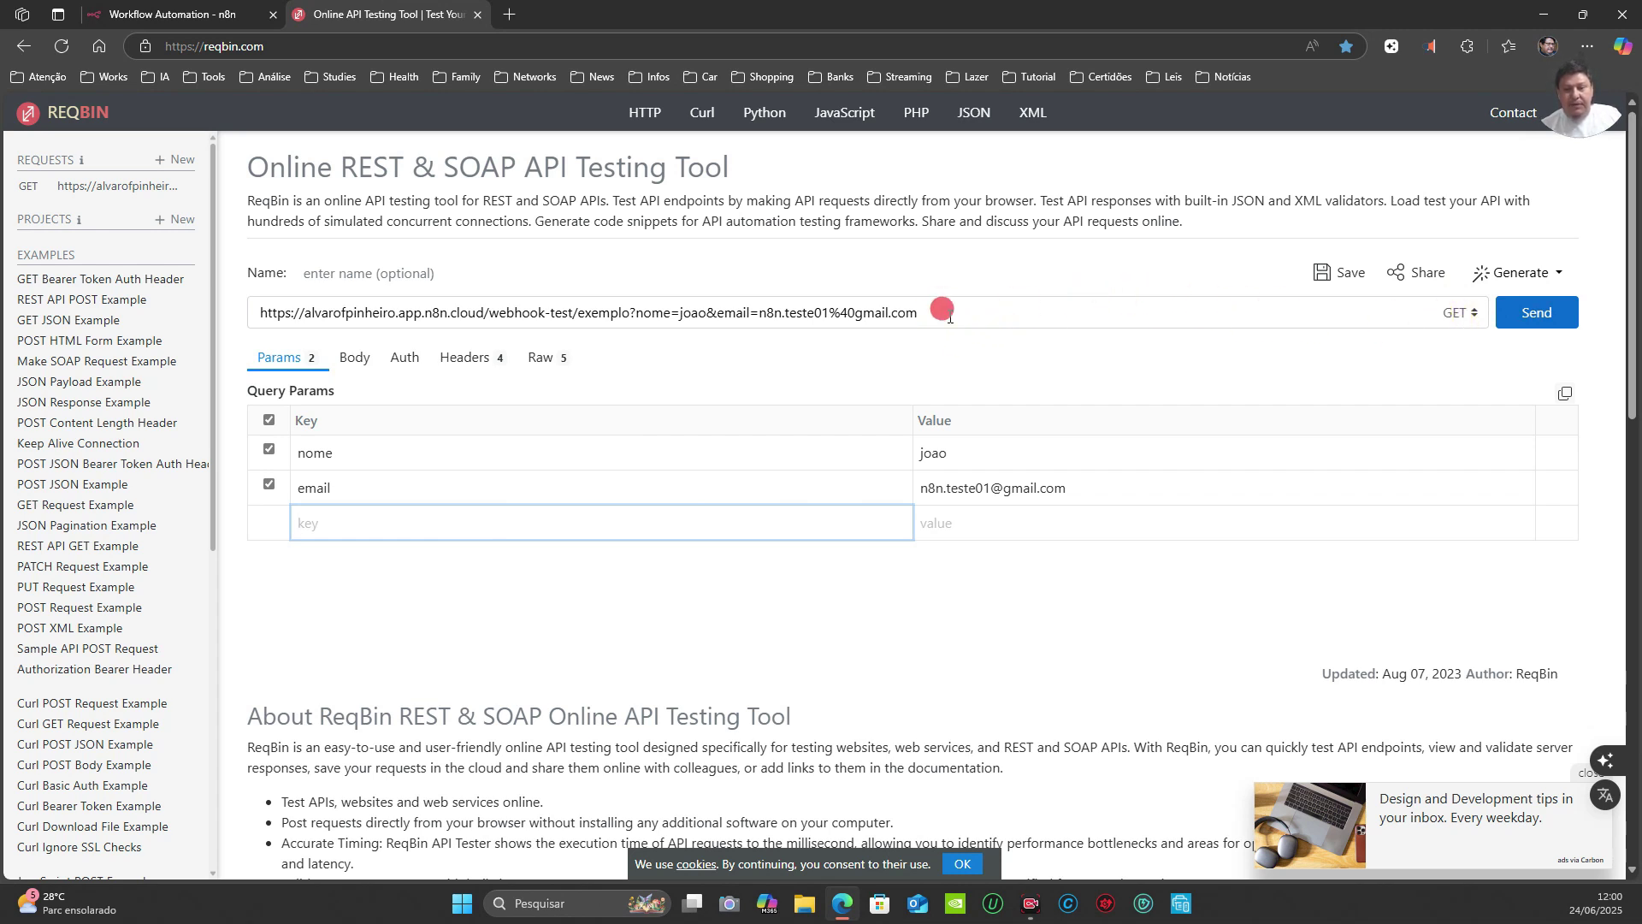
{"action": "left_click", "coordinate": [1461, 313]}
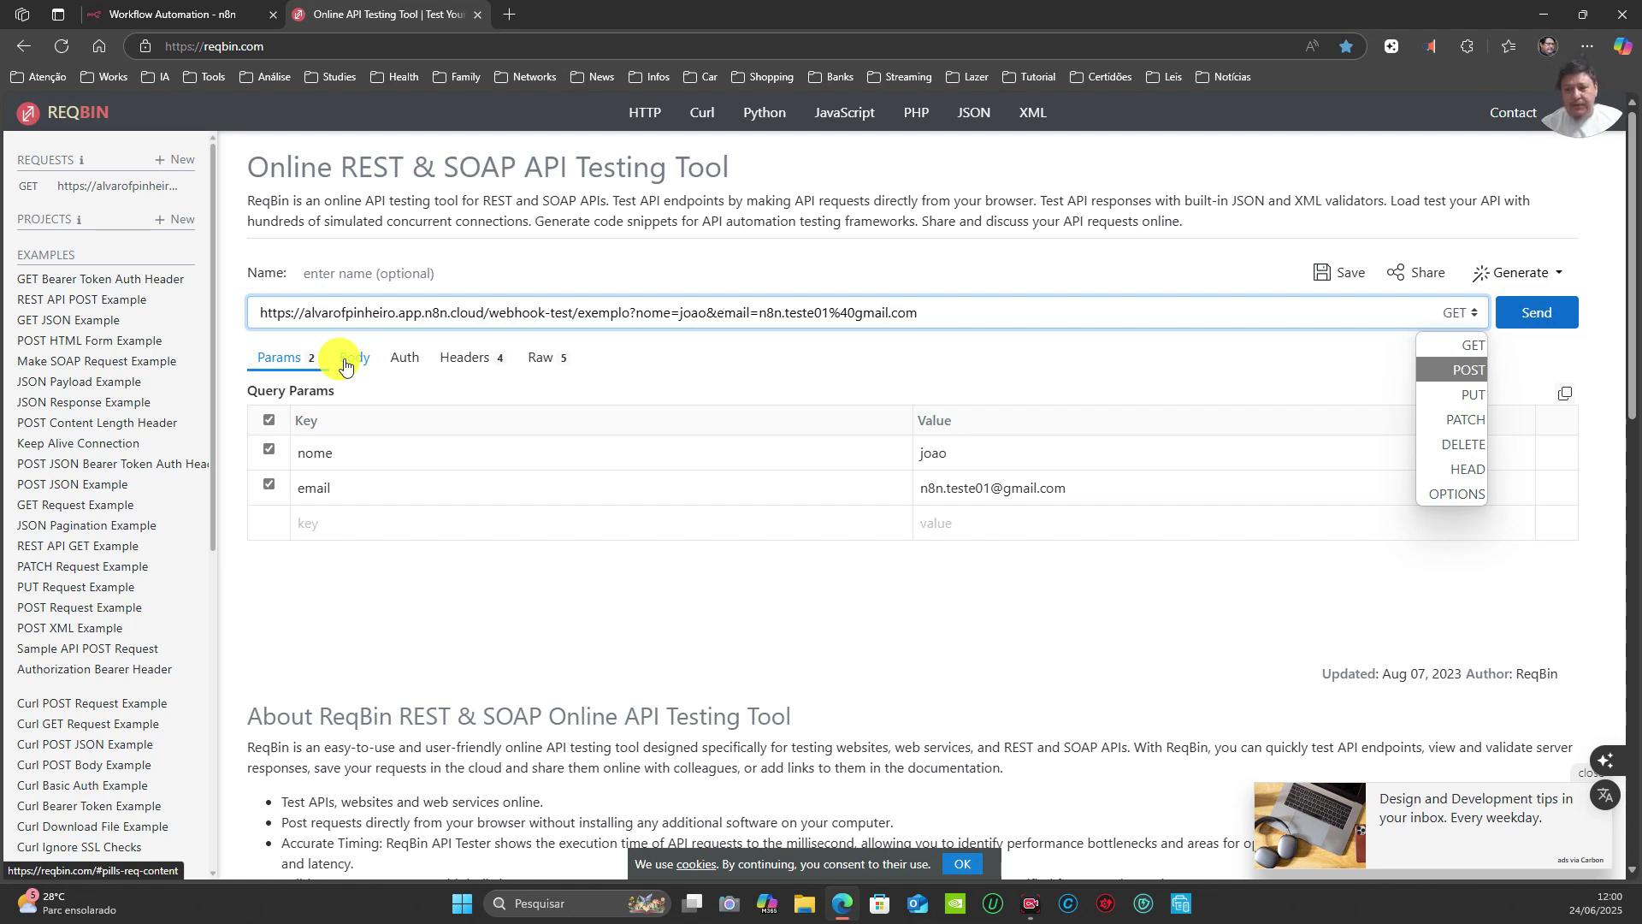
{"action": "left_click", "coordinate": [1463, 372]}
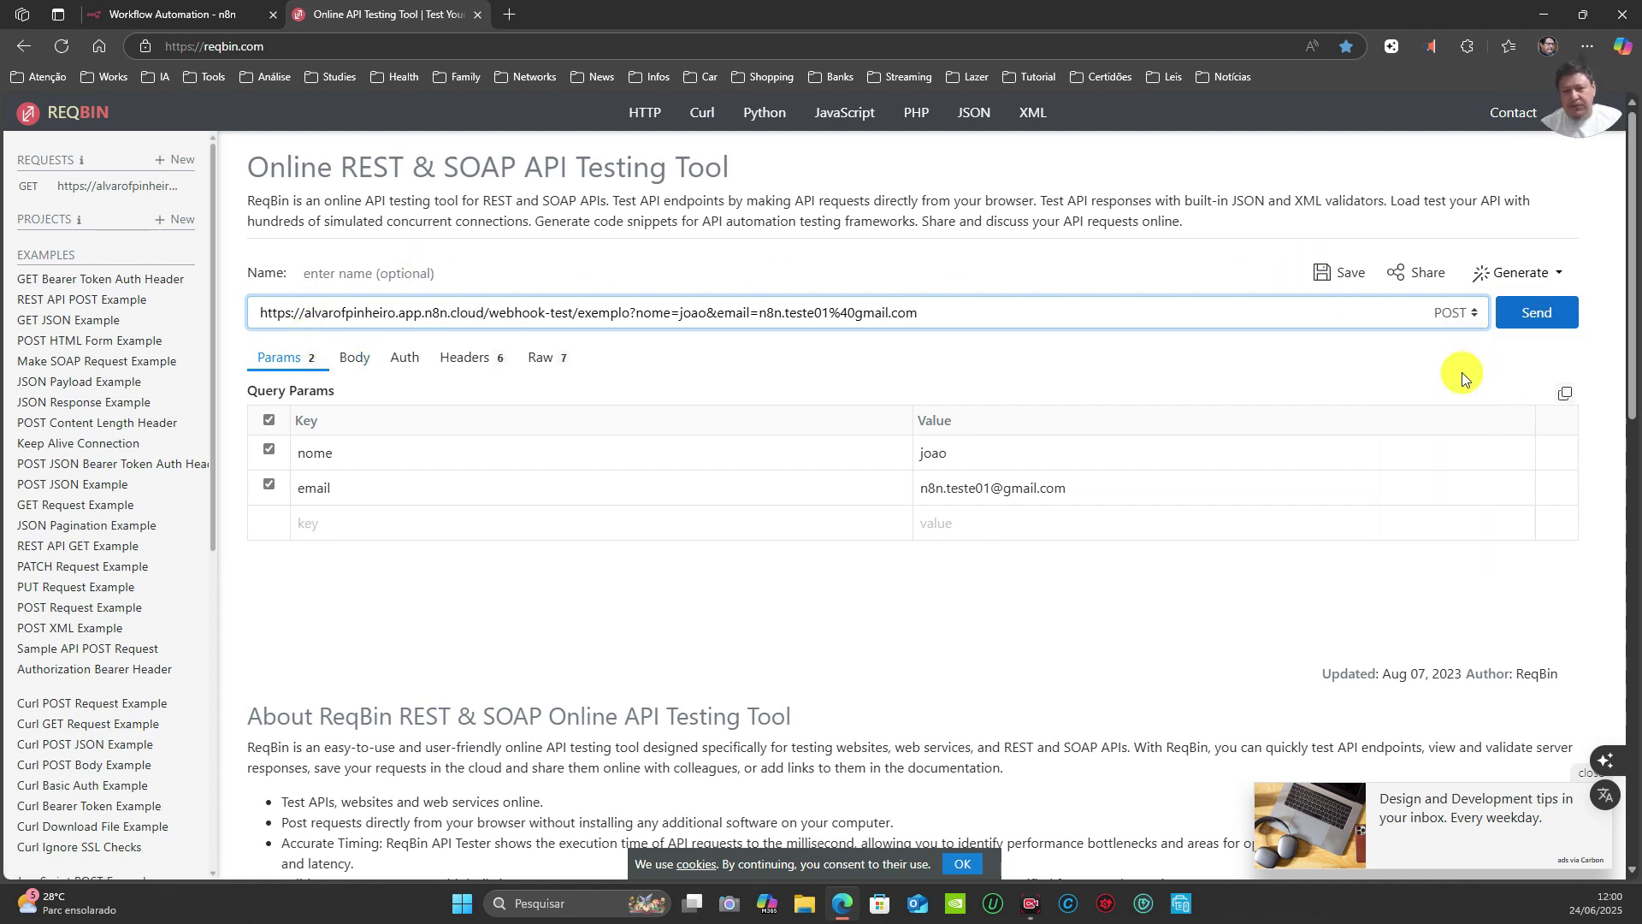
Step: Show the Body editor and delete the query string after 'exemplo' in the URL
{"action": "left_click", "coordinate": [355, 362]}
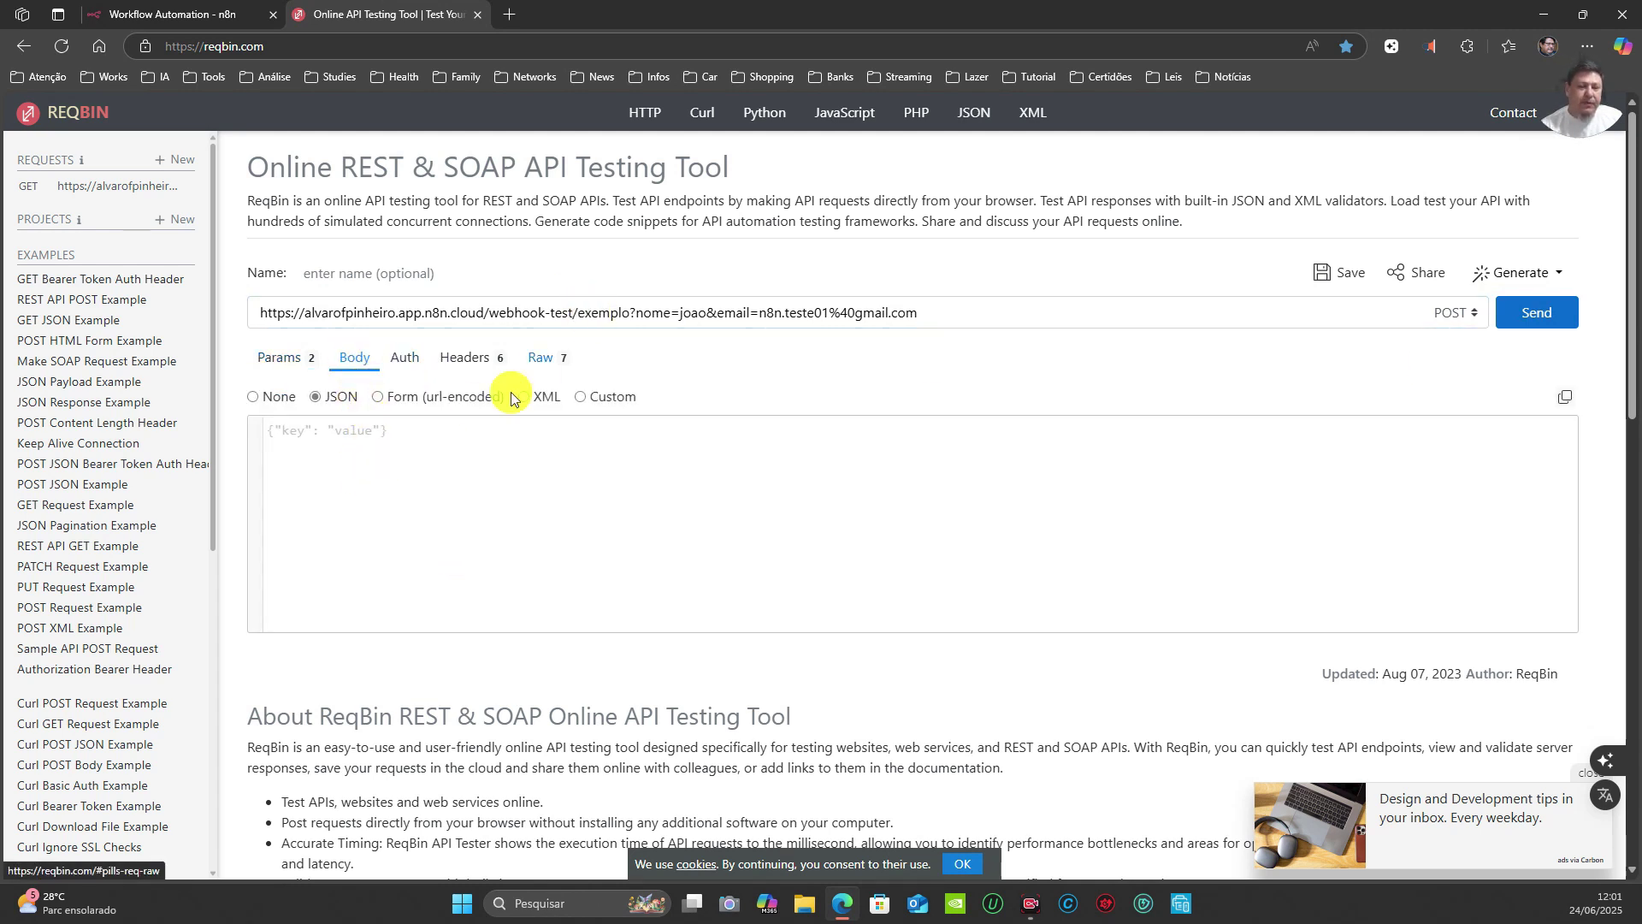
{"action": "left_click", "coordinate": [665, 306]}
{"action": "left_click", "coordinate": [622, 305]}
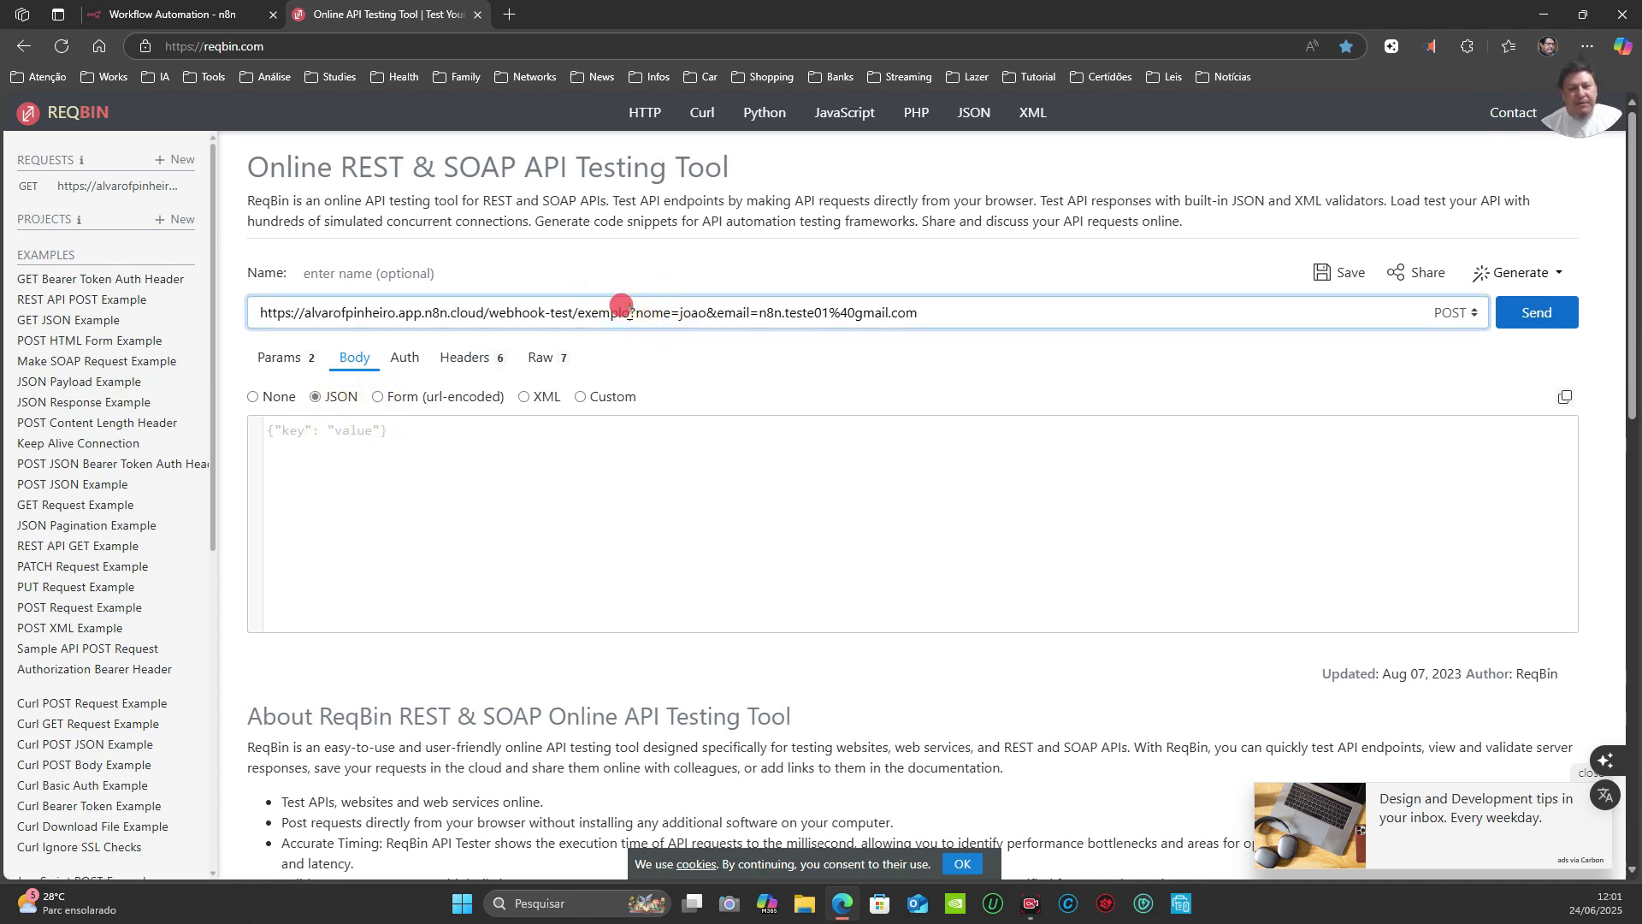
{"action": "left_click_drag", "start_coordinate": [621, 305], "coordinate": [945, 266]}
{"action": "key", "text": "BackSpace"}
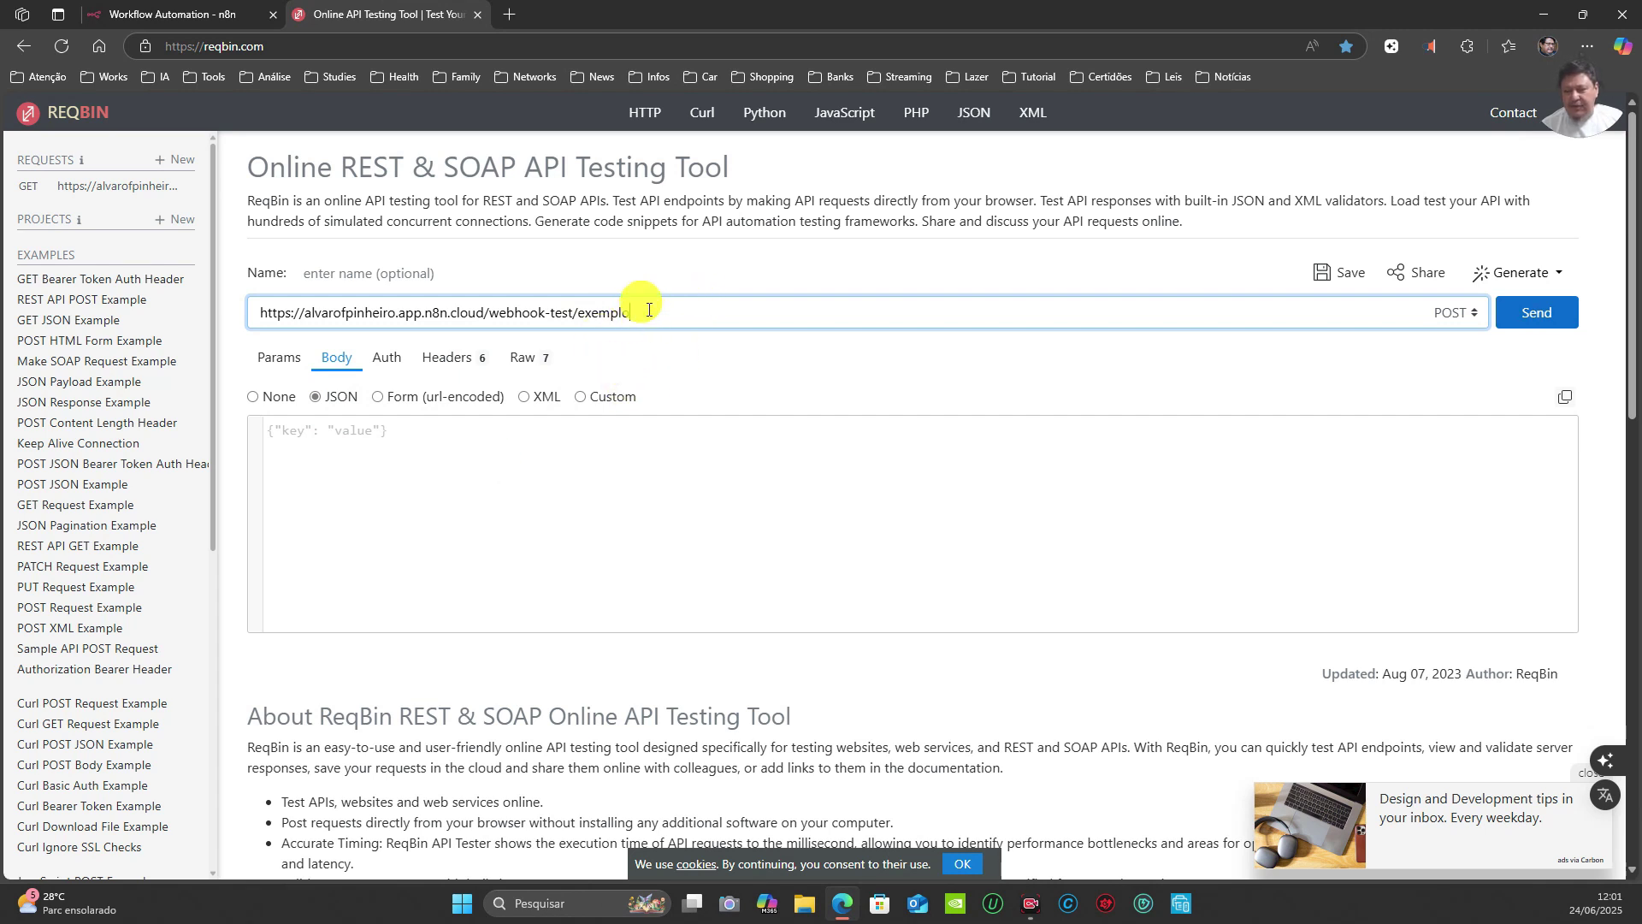
Step: Enter a JSON body with "nome":"Joao" and an "email" field
{"action": "left_click", "coordinate": [411, 425]}
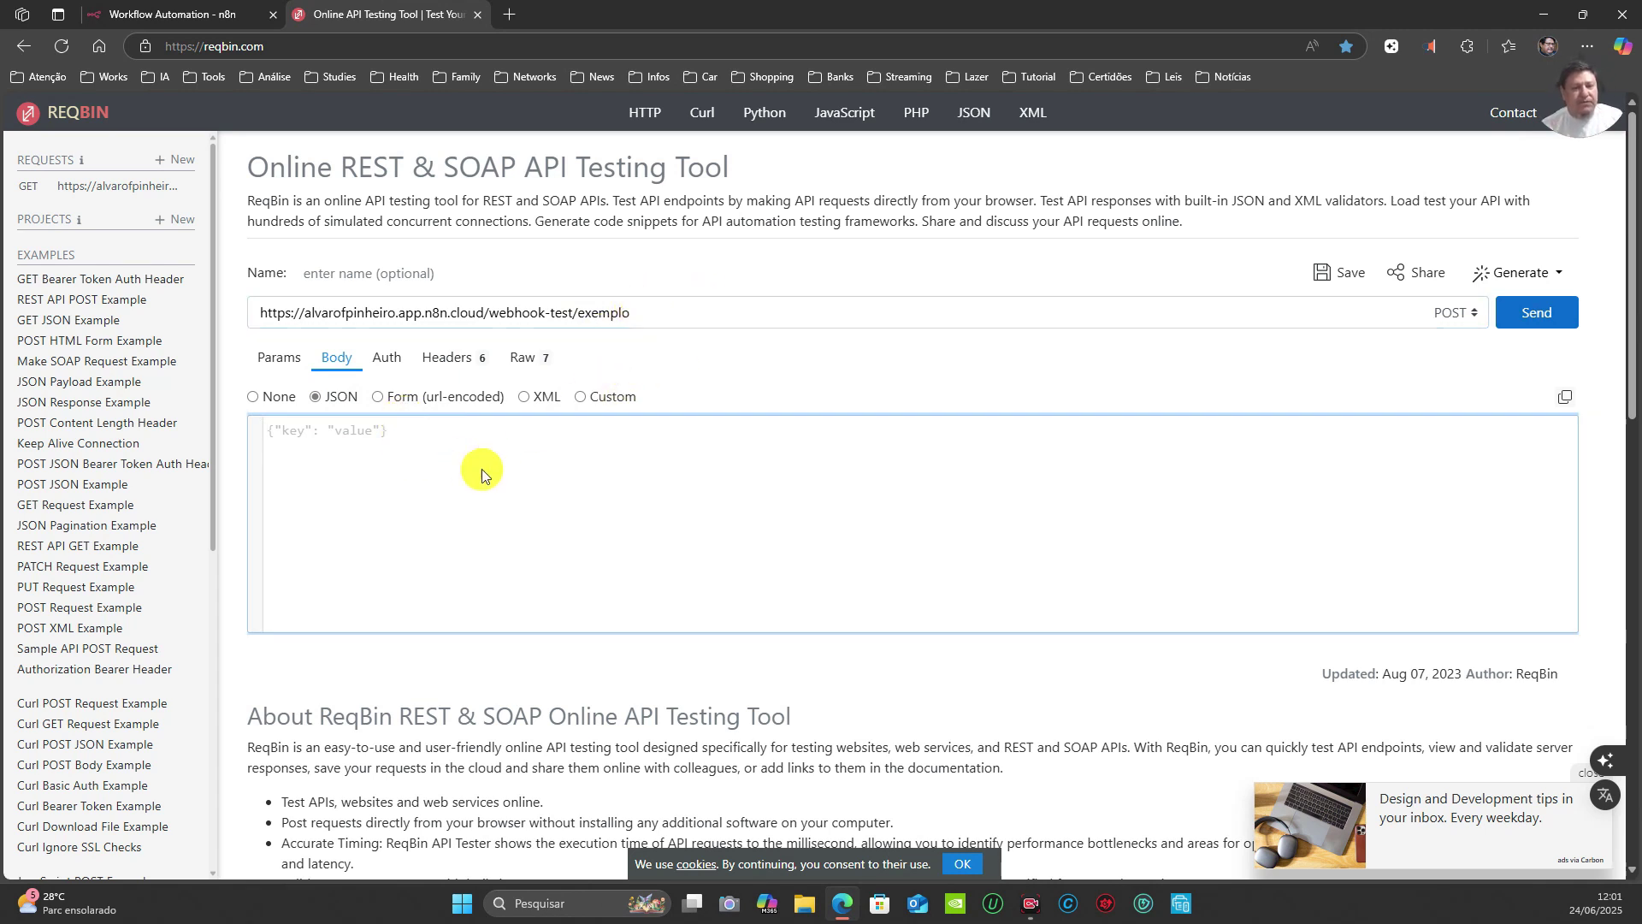
{"action": "type", "text": "{\""}
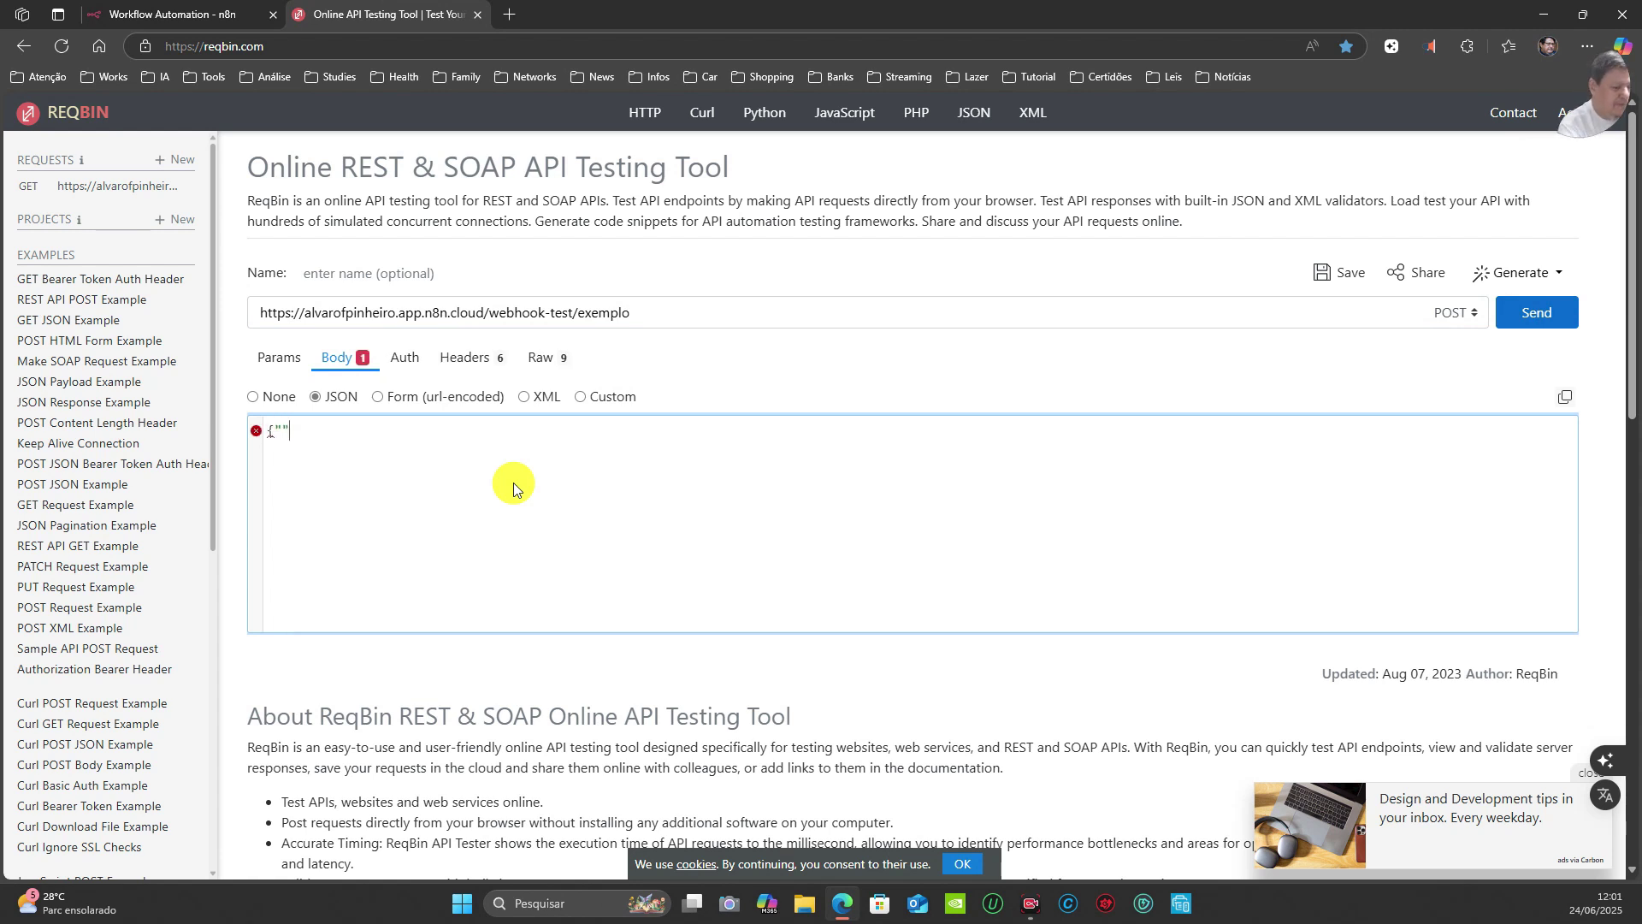
{"action": "key", "text": "BackSpace"}
{"action": "key", "text": "BackSpace"}
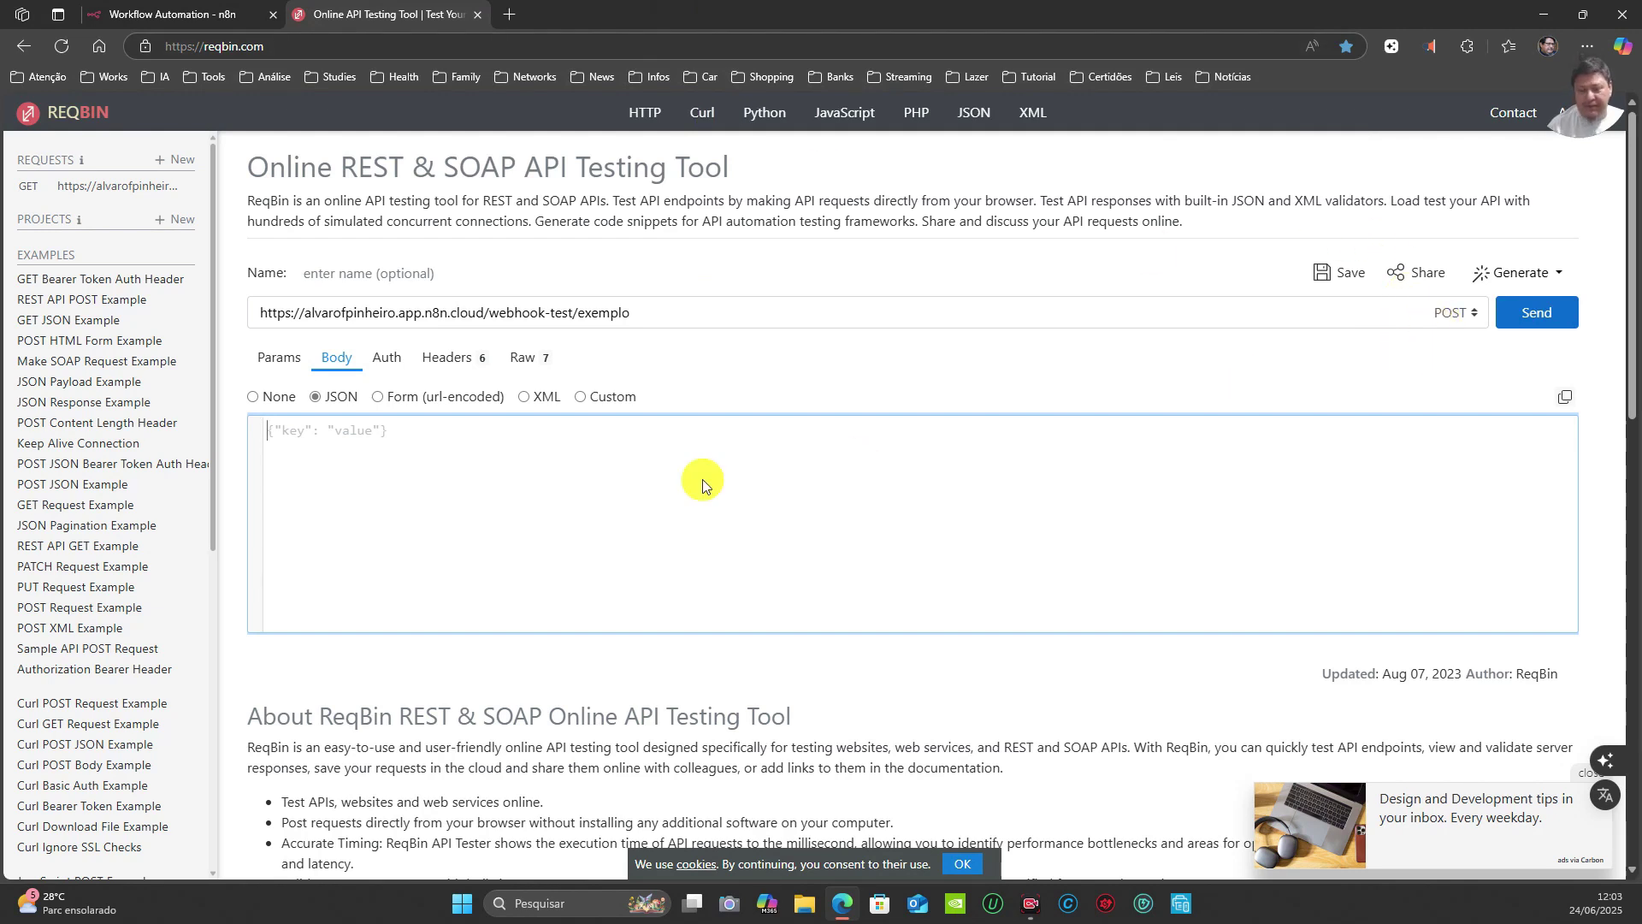
{"action": "type", "text": "{\"nome\":"}
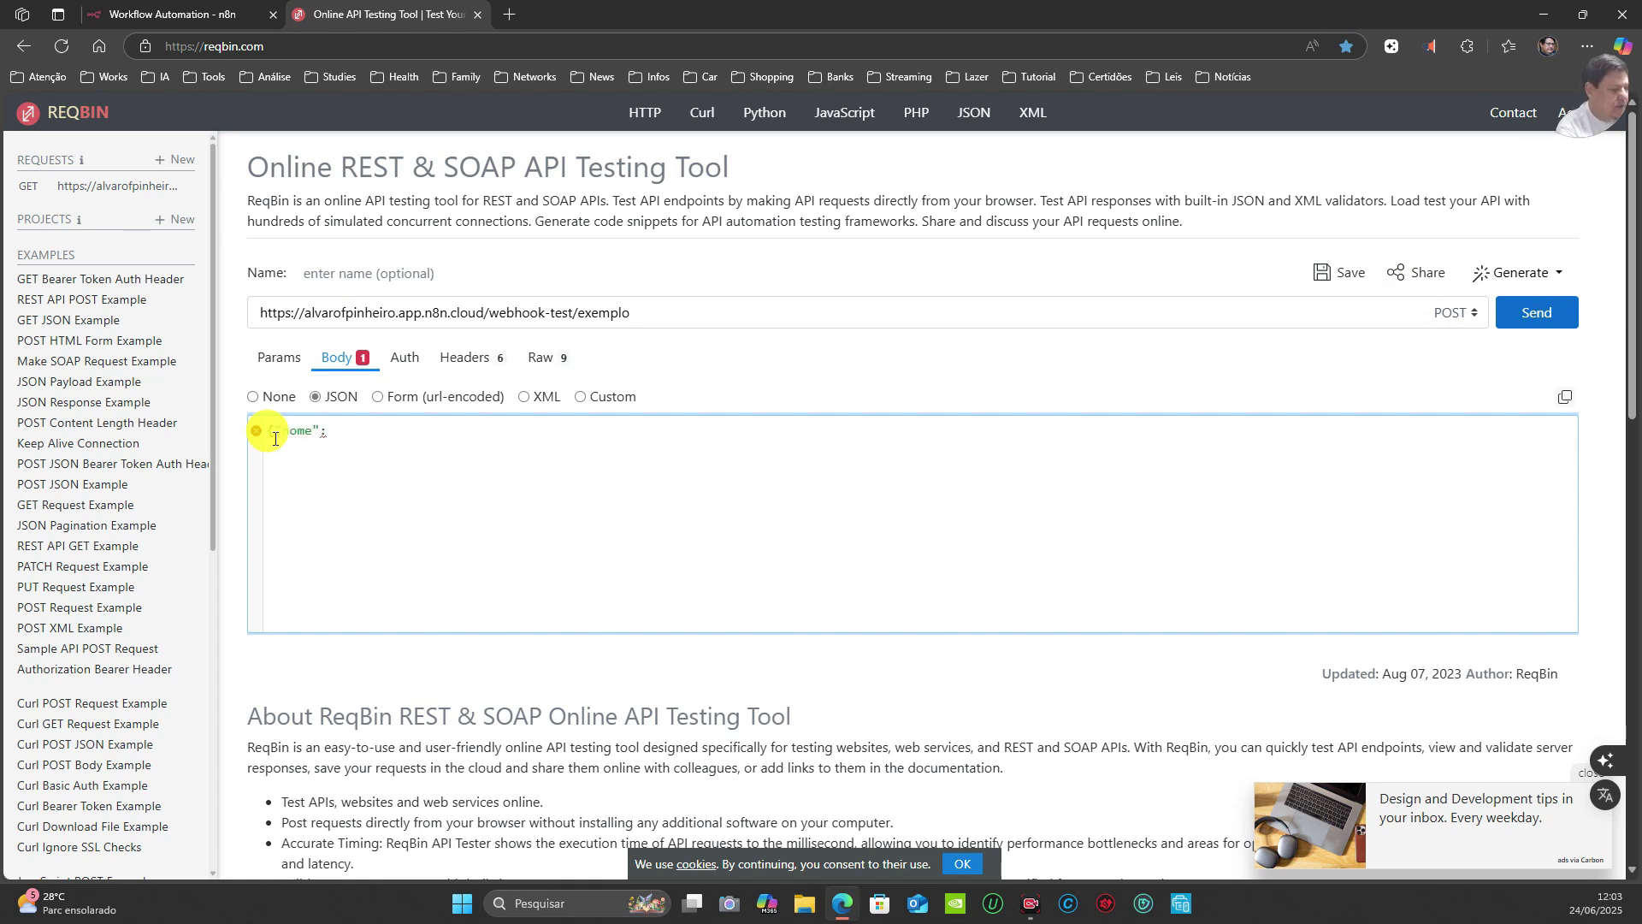
{"action": "type", "text": "\"Joao\",\"email"}
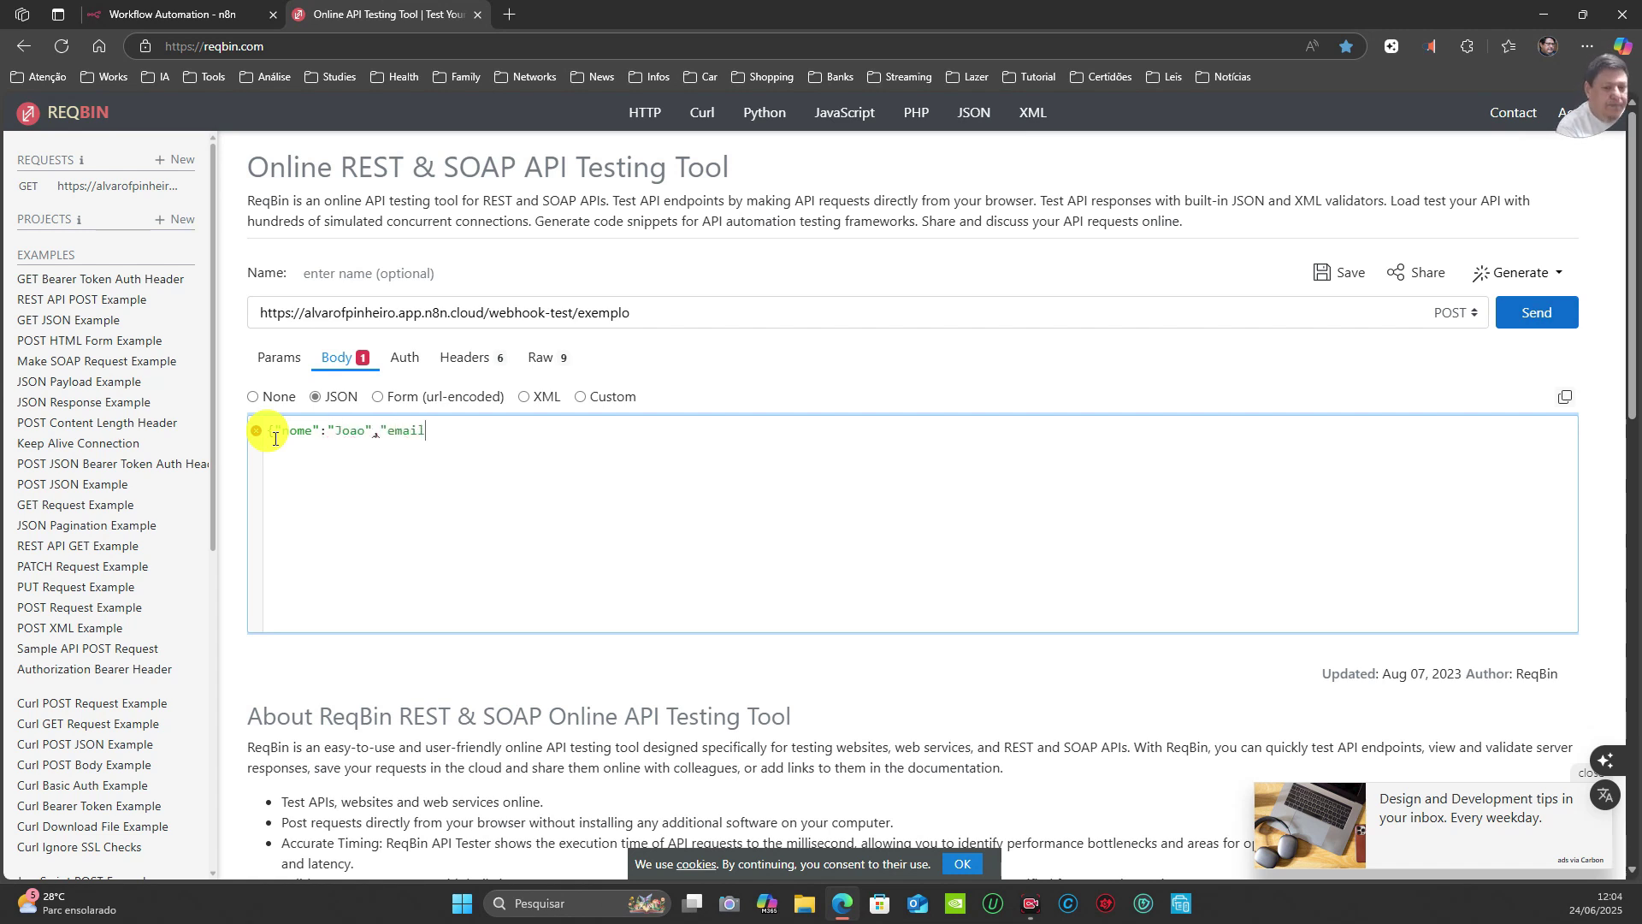
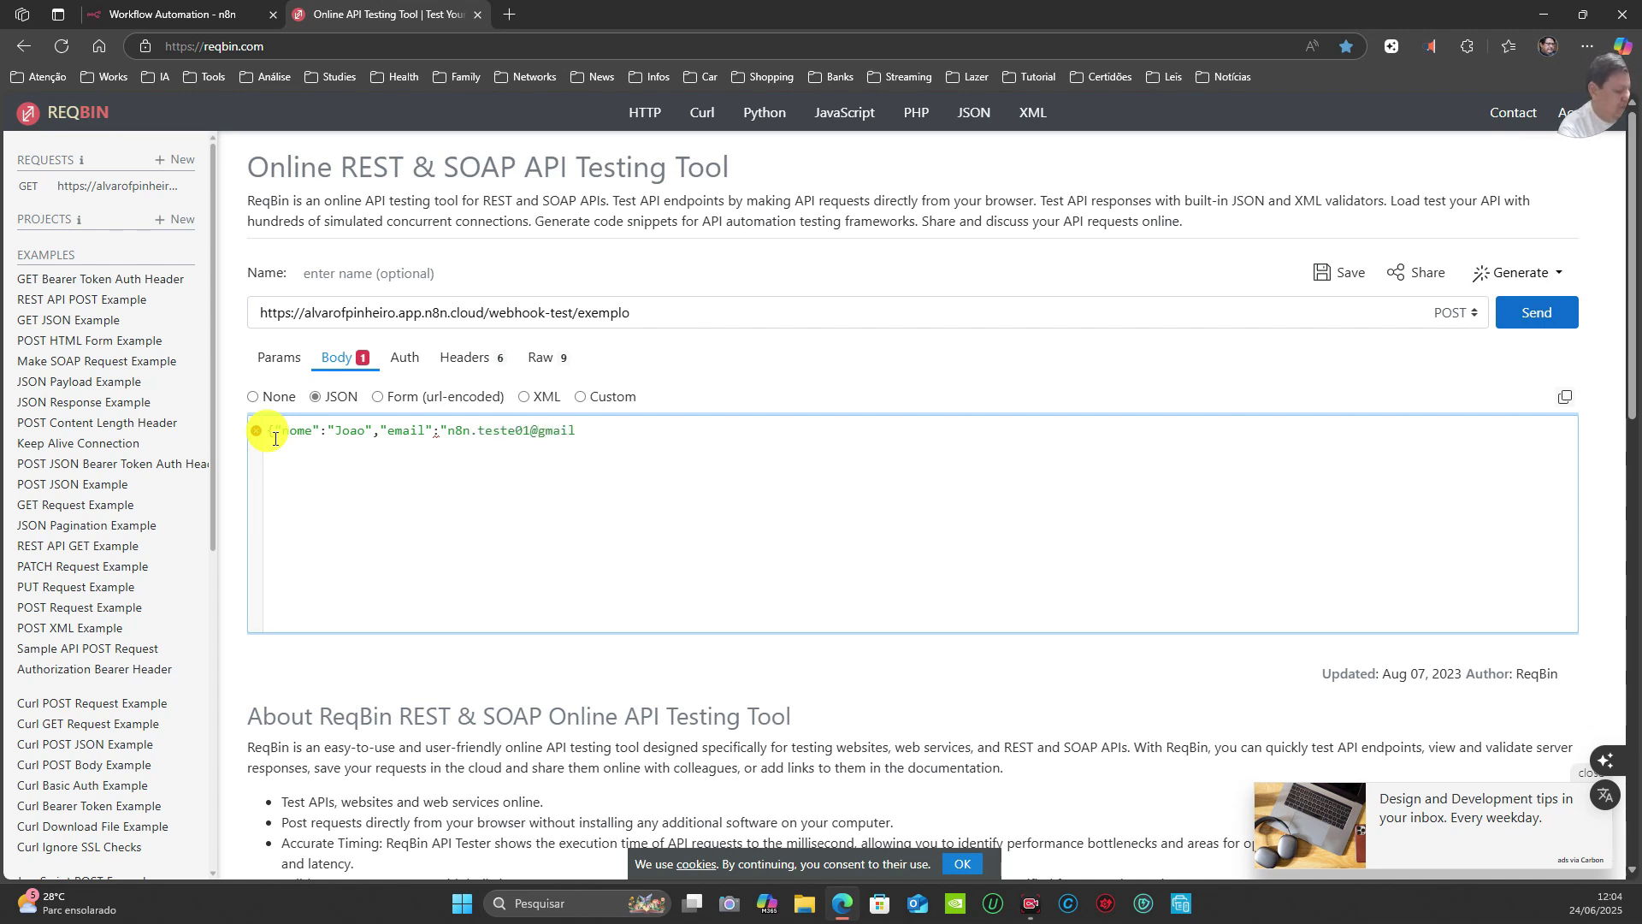
{"action": "type", "text": "}"}
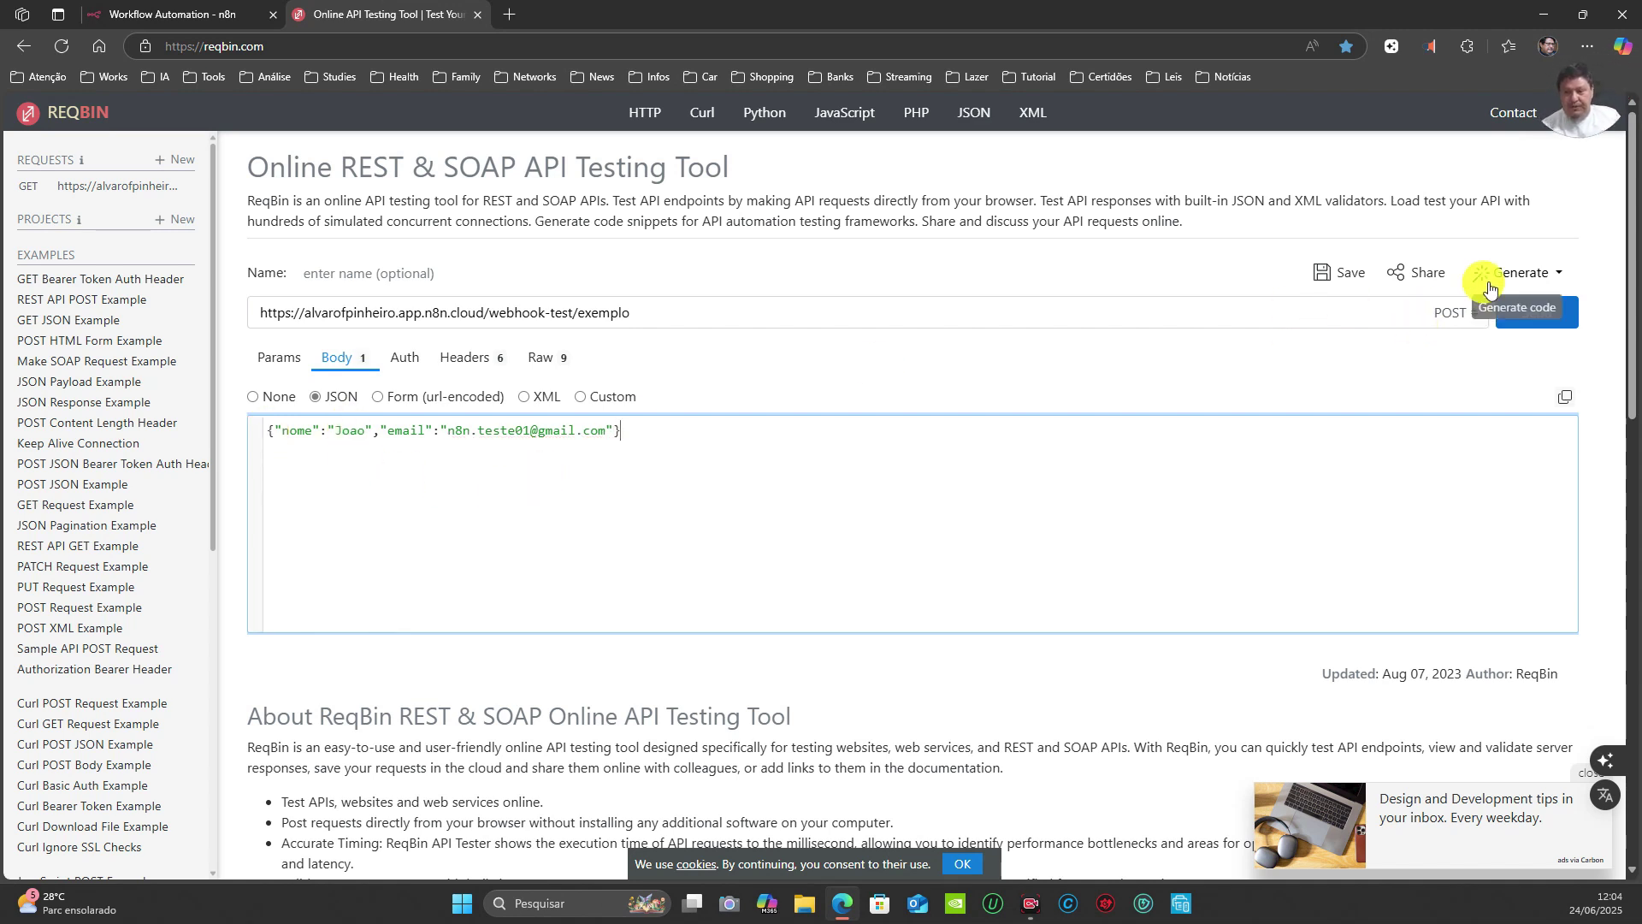
{"action": "left_click", "coordinate": [651, 313]}
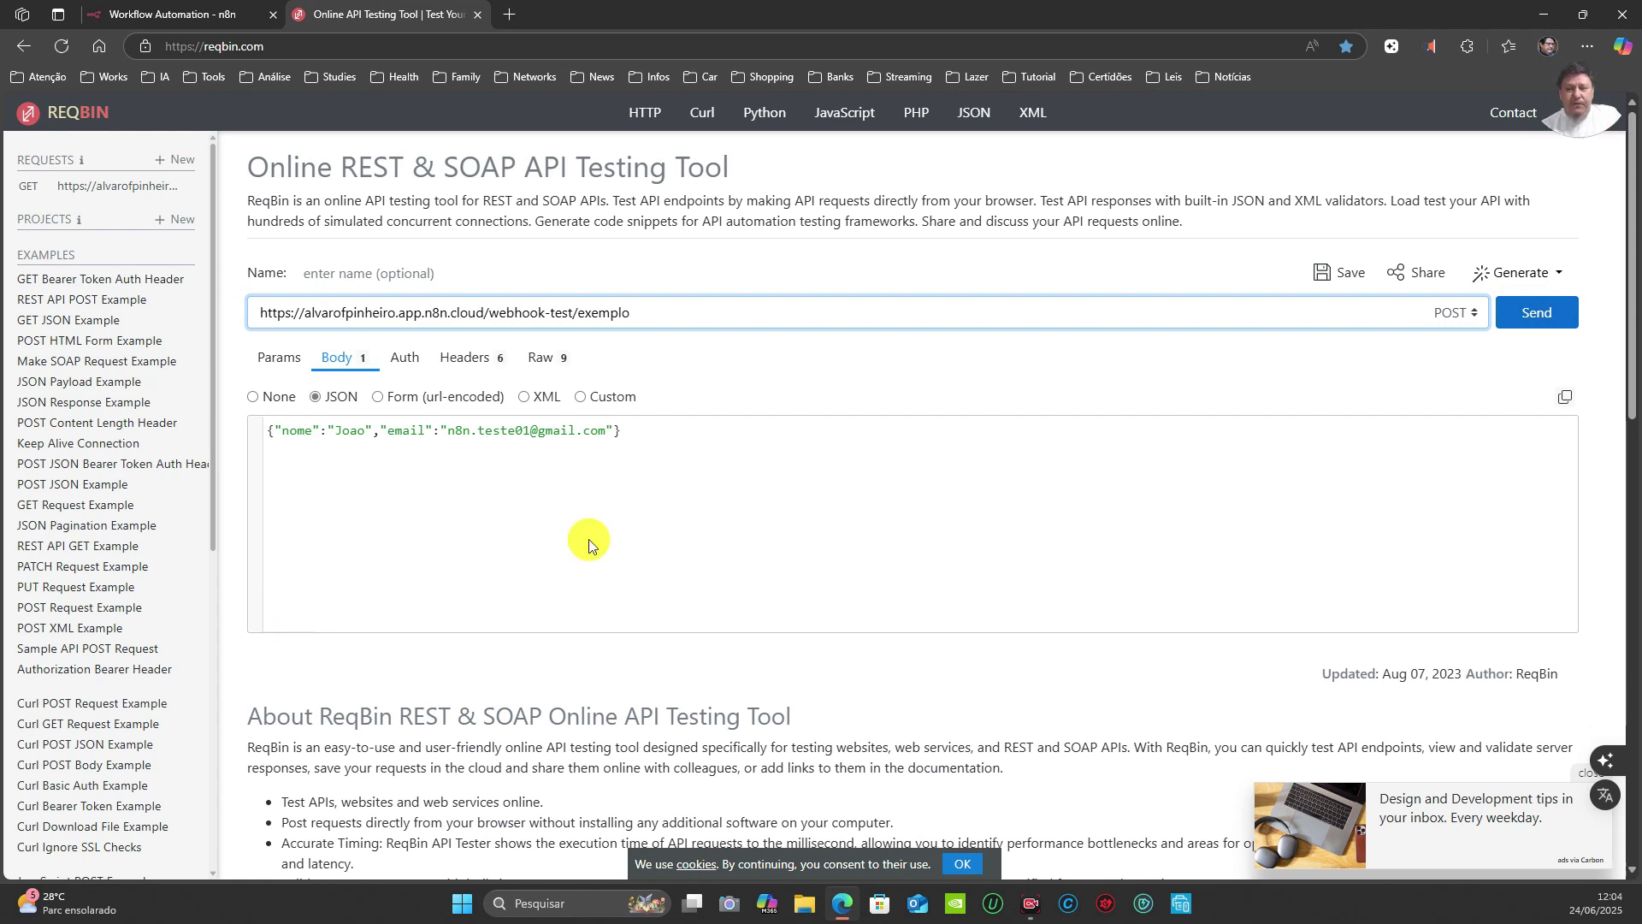
Step: Add query parameters nome=Joao and idade=30 to the request, then return to n8n
{"action": "left_click", "coordinate": [1454, 313]}
{"action": "left_click", "coordinate": [1454, 359]}
{"action": "type", "text": "nome"}
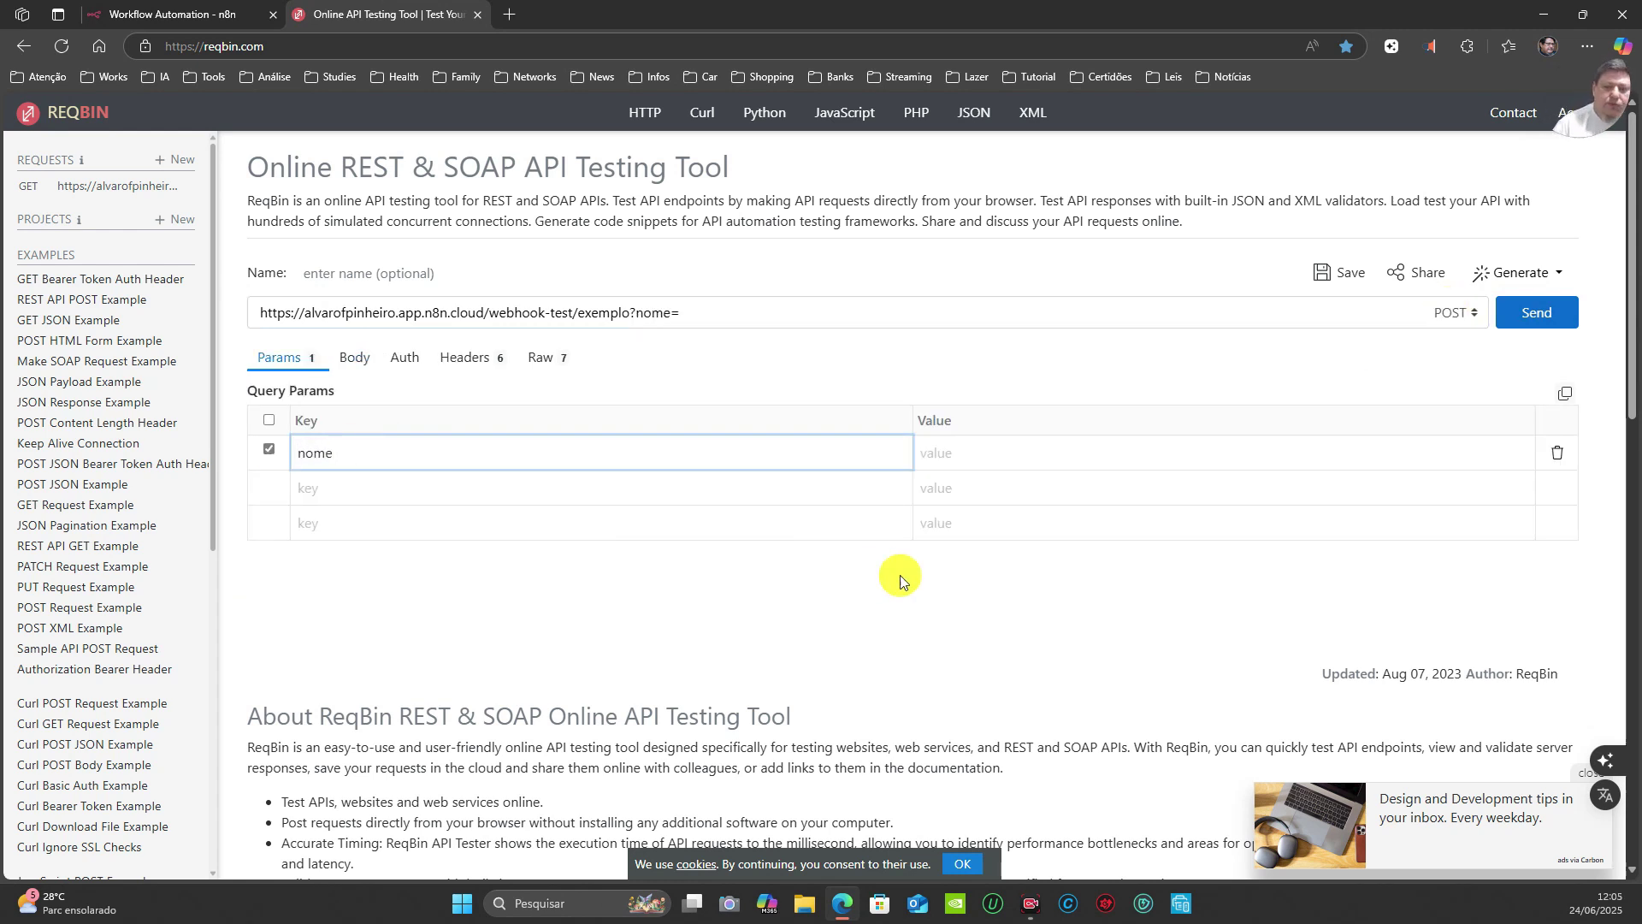
{"action": "left_click", "coordinate": [967, 456]}
{"action": "type", "text": "Joao"}
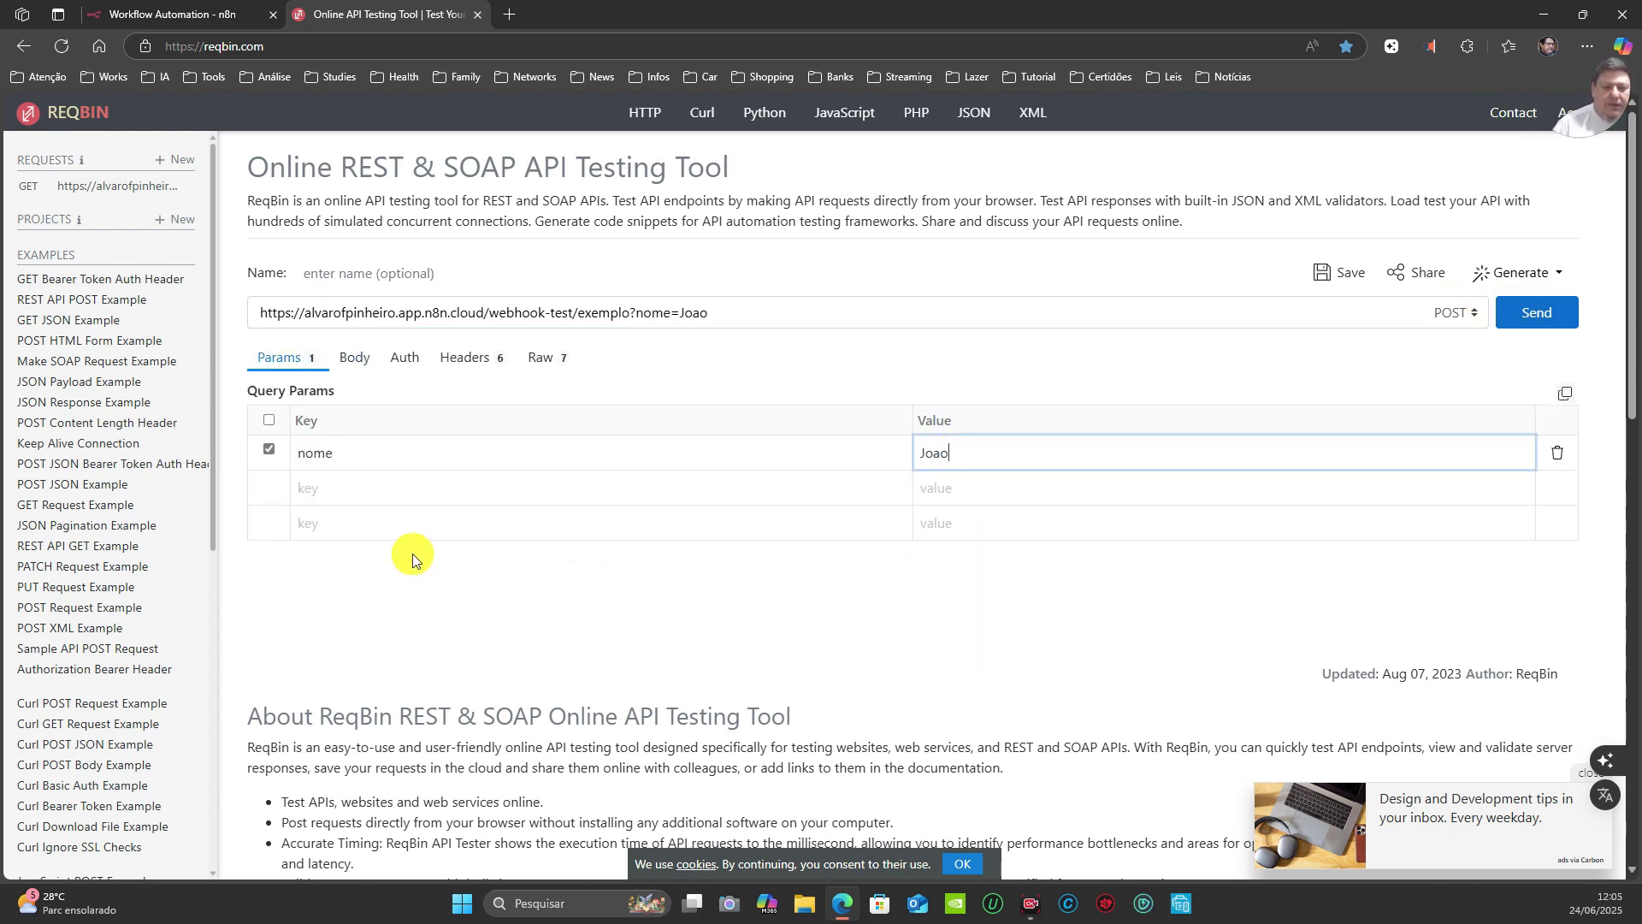
{"action": "left_click", "coordinate": [338, 486]}
{"action": "type", "text": "idade"}
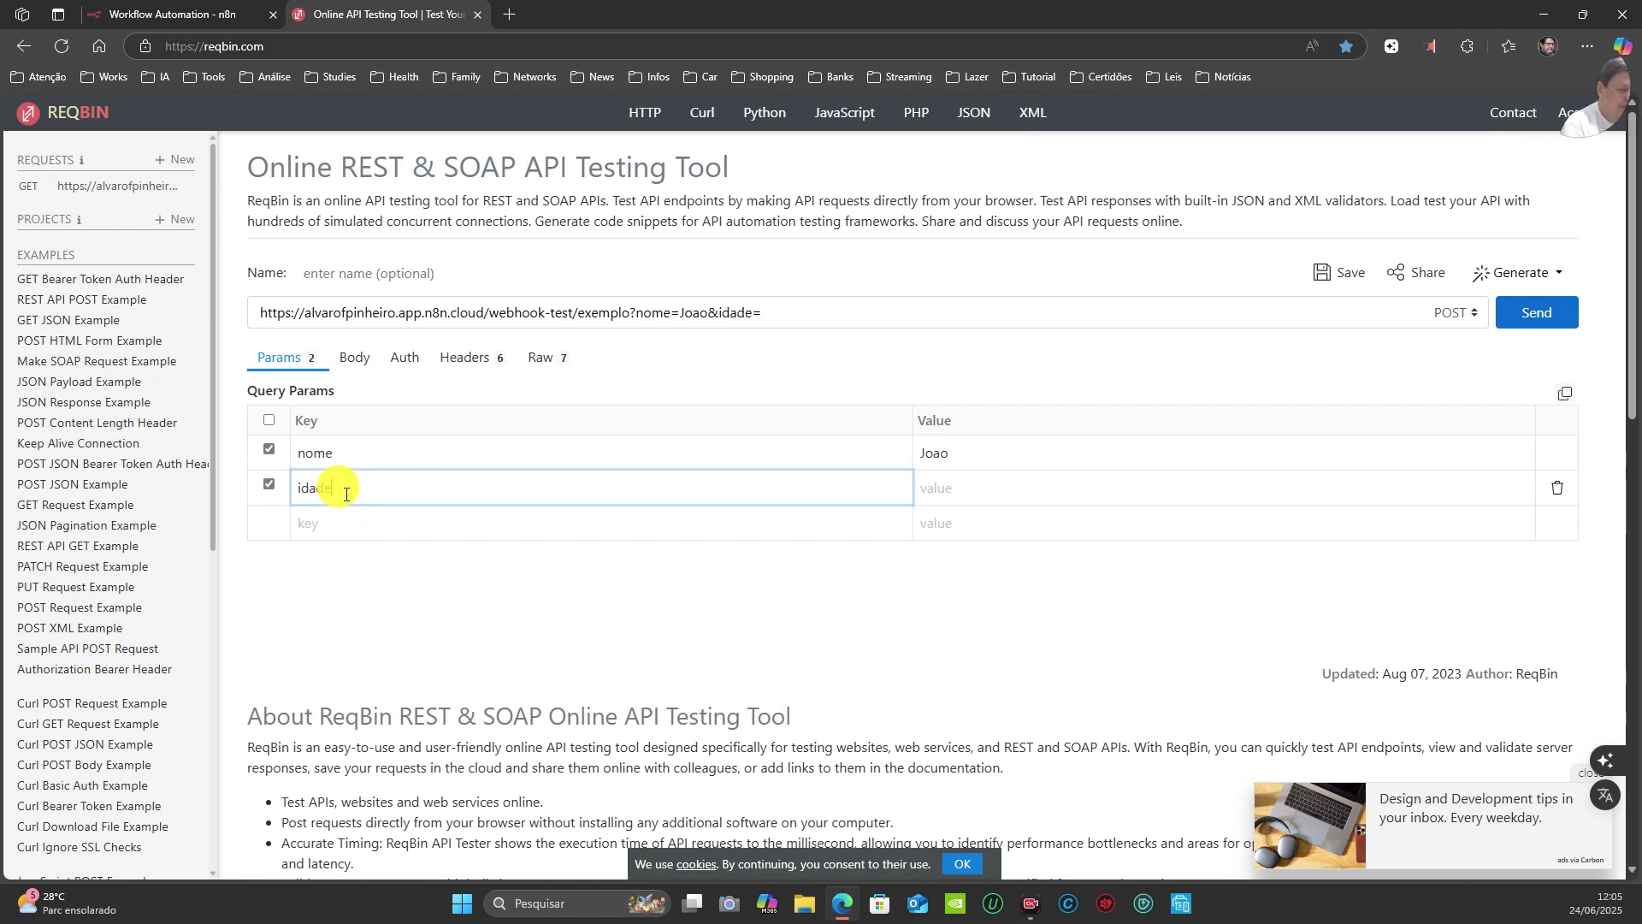
{"action": "left_click", "coordinate": [1006, 490]}
{"action": "type", "text": "30"}
{"action": "left_click", "coordinate": [802, 302]}
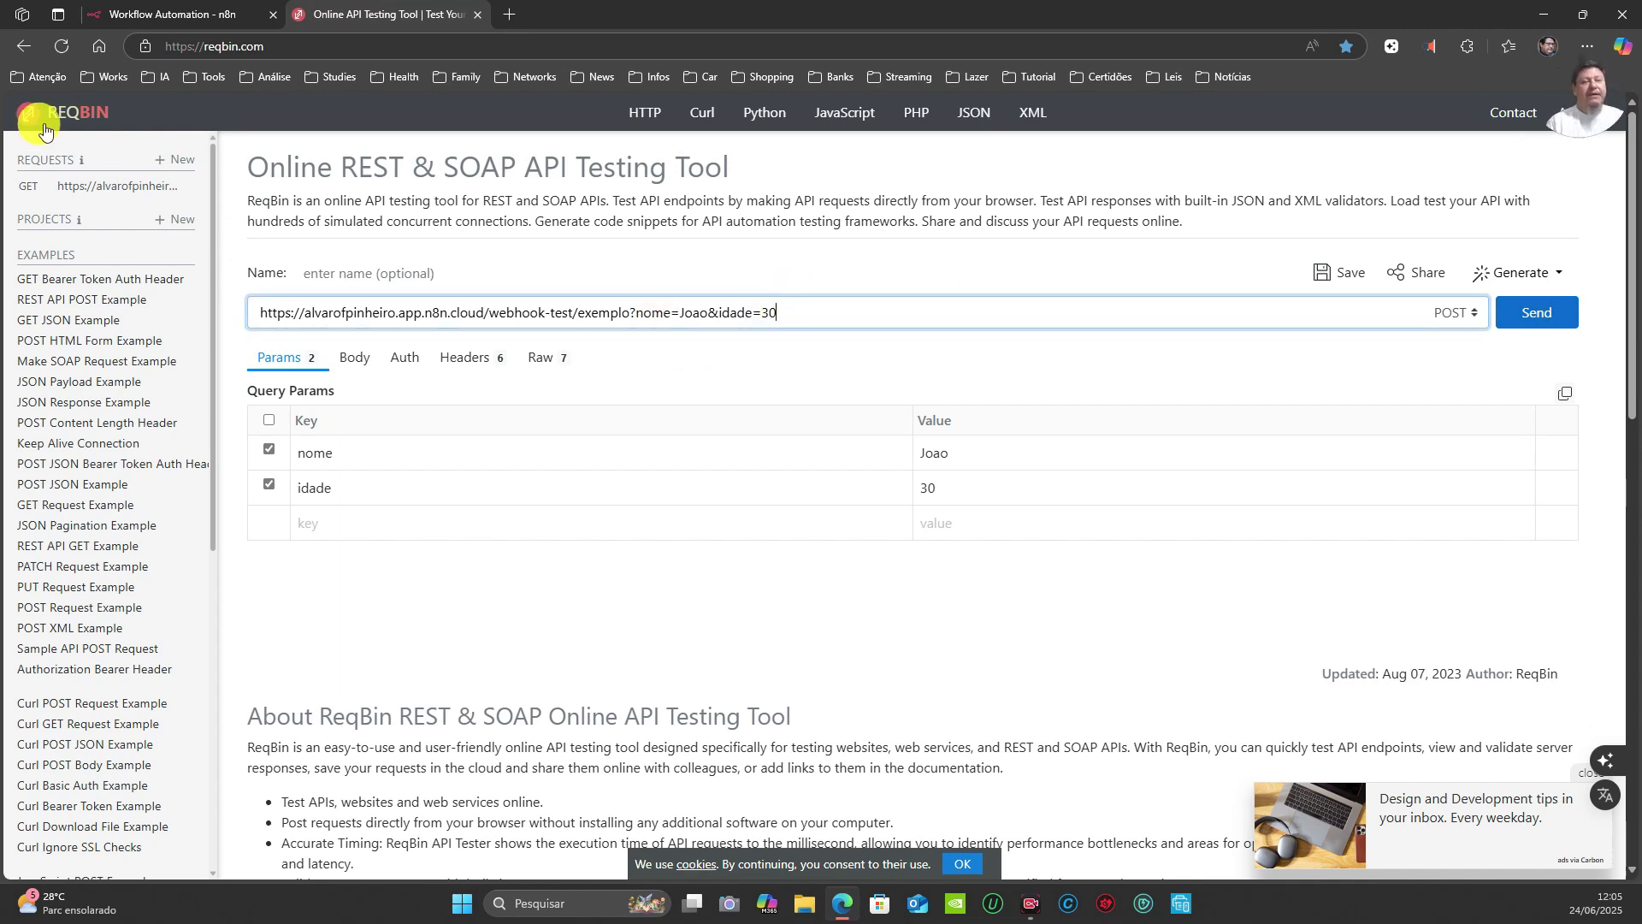
{"action": "left_click", "coordinate": [202, 14]}
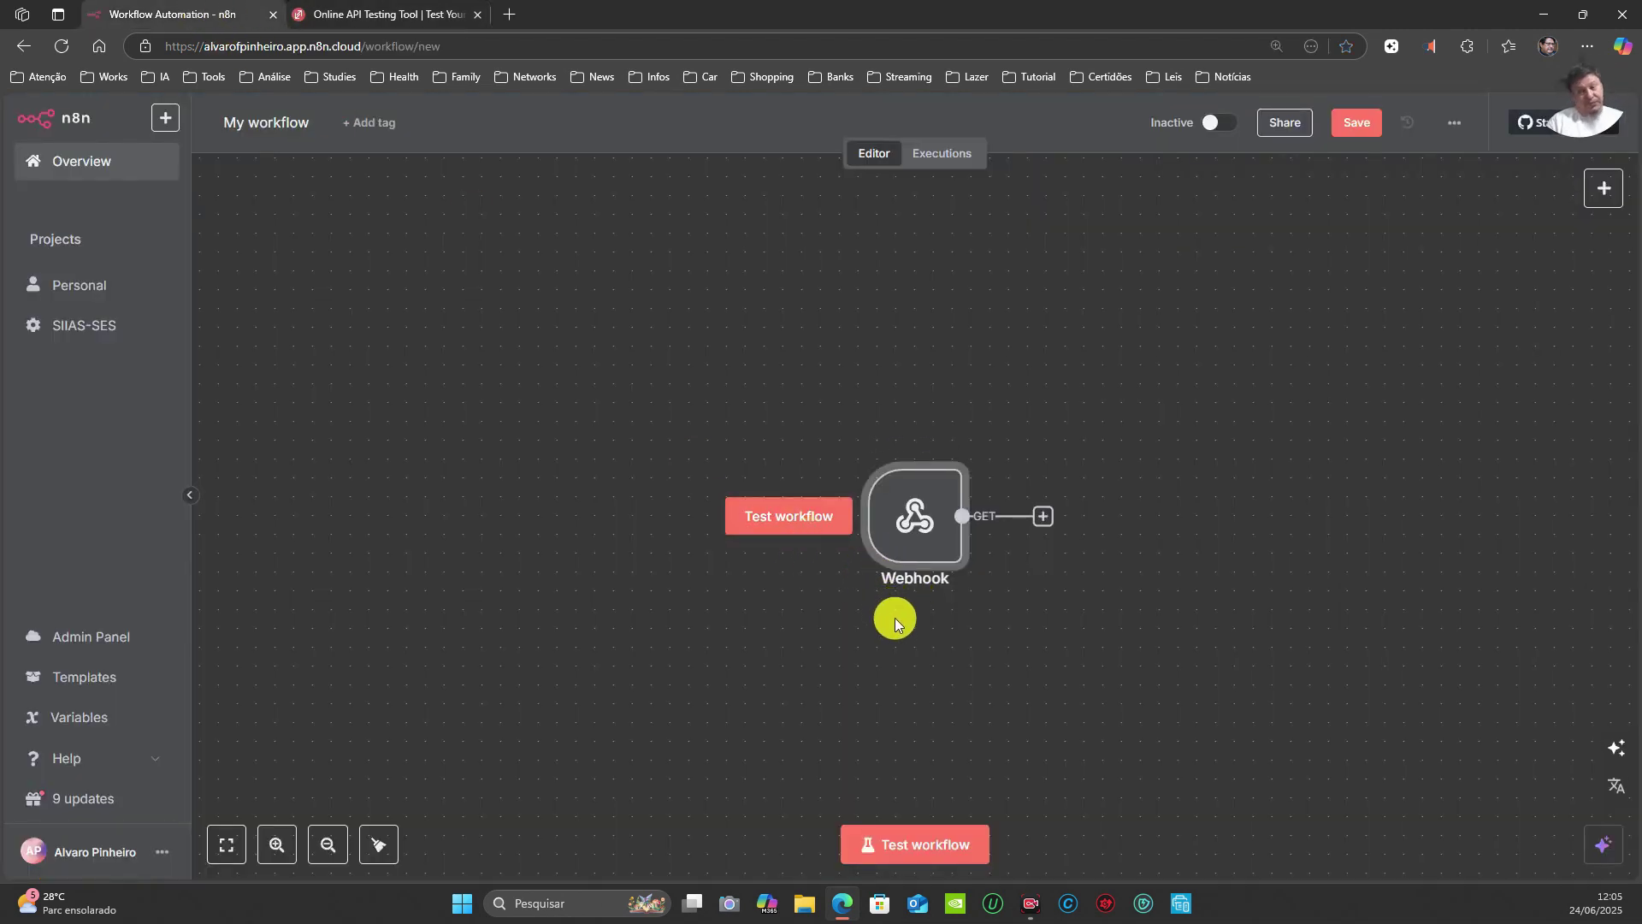
Step: Check the Webhook node's test URL and start a test run listening for the webhook call
{"action": "double_click", "coordinate": [916, 519]}
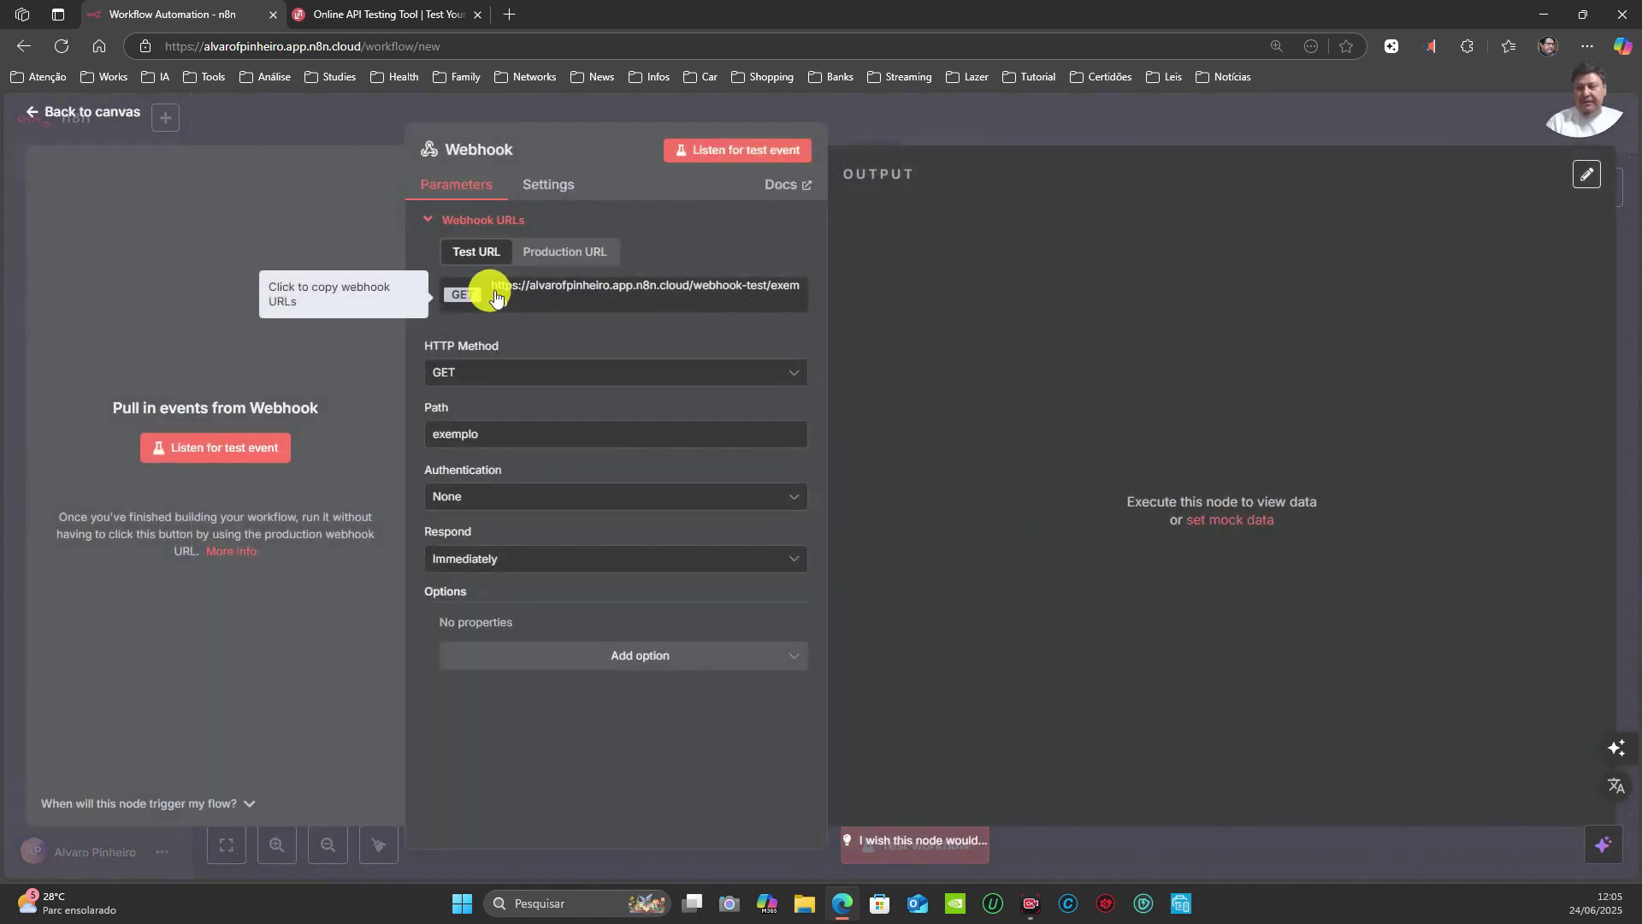
{"action": "left_click", "coordinate": [1092, 119]}
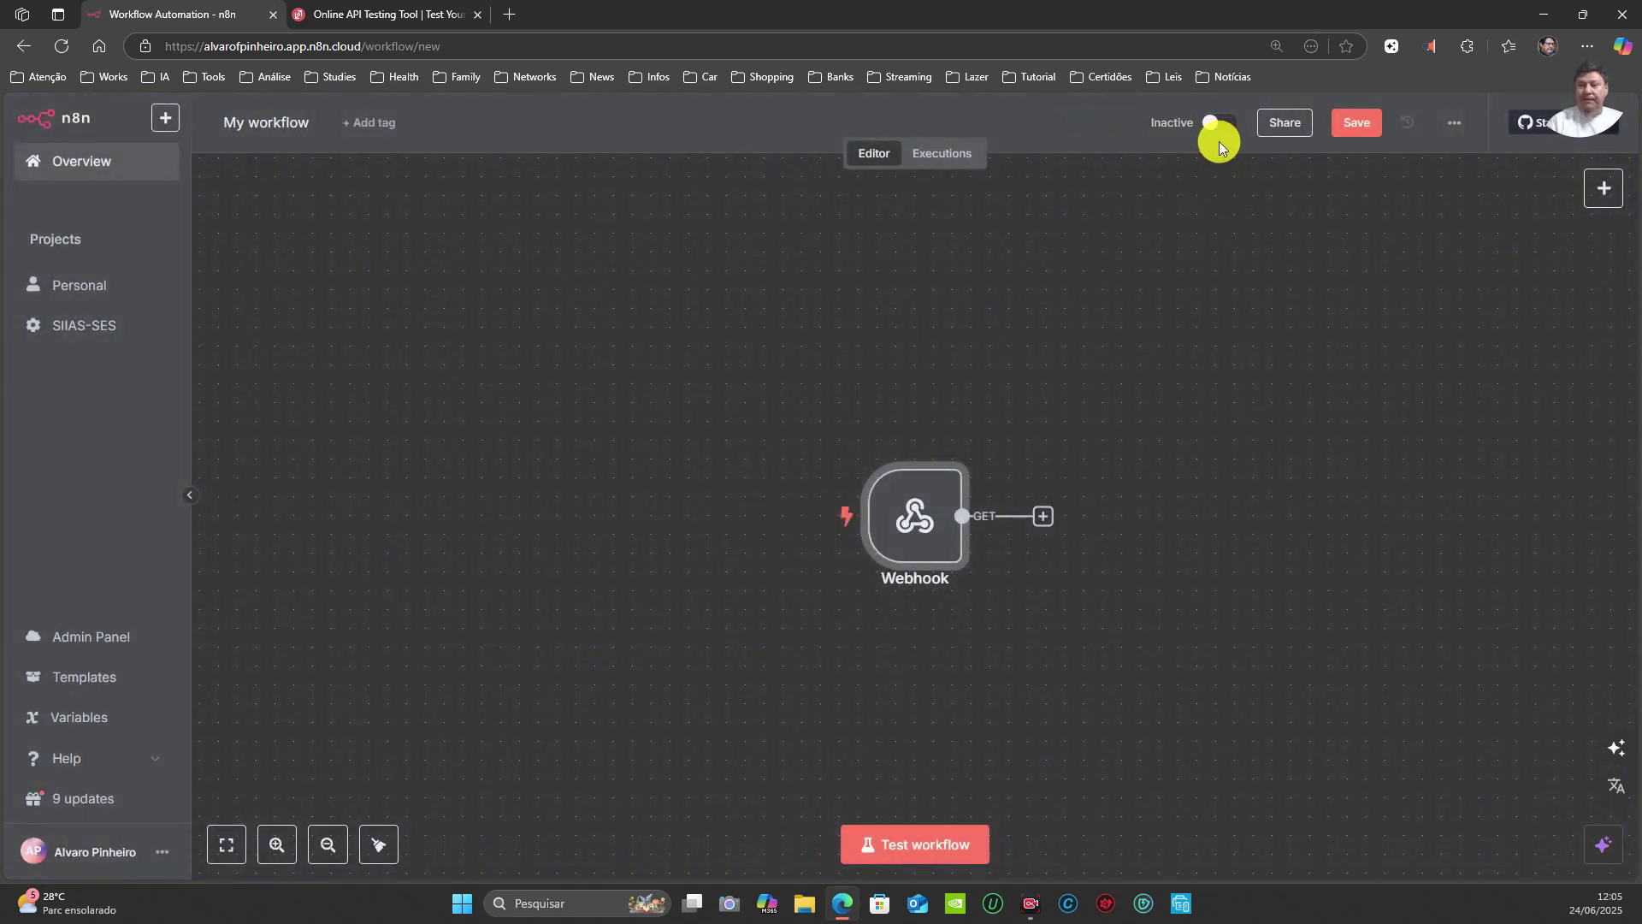
{"action": "left_click", "coordinate": [438, 15]}
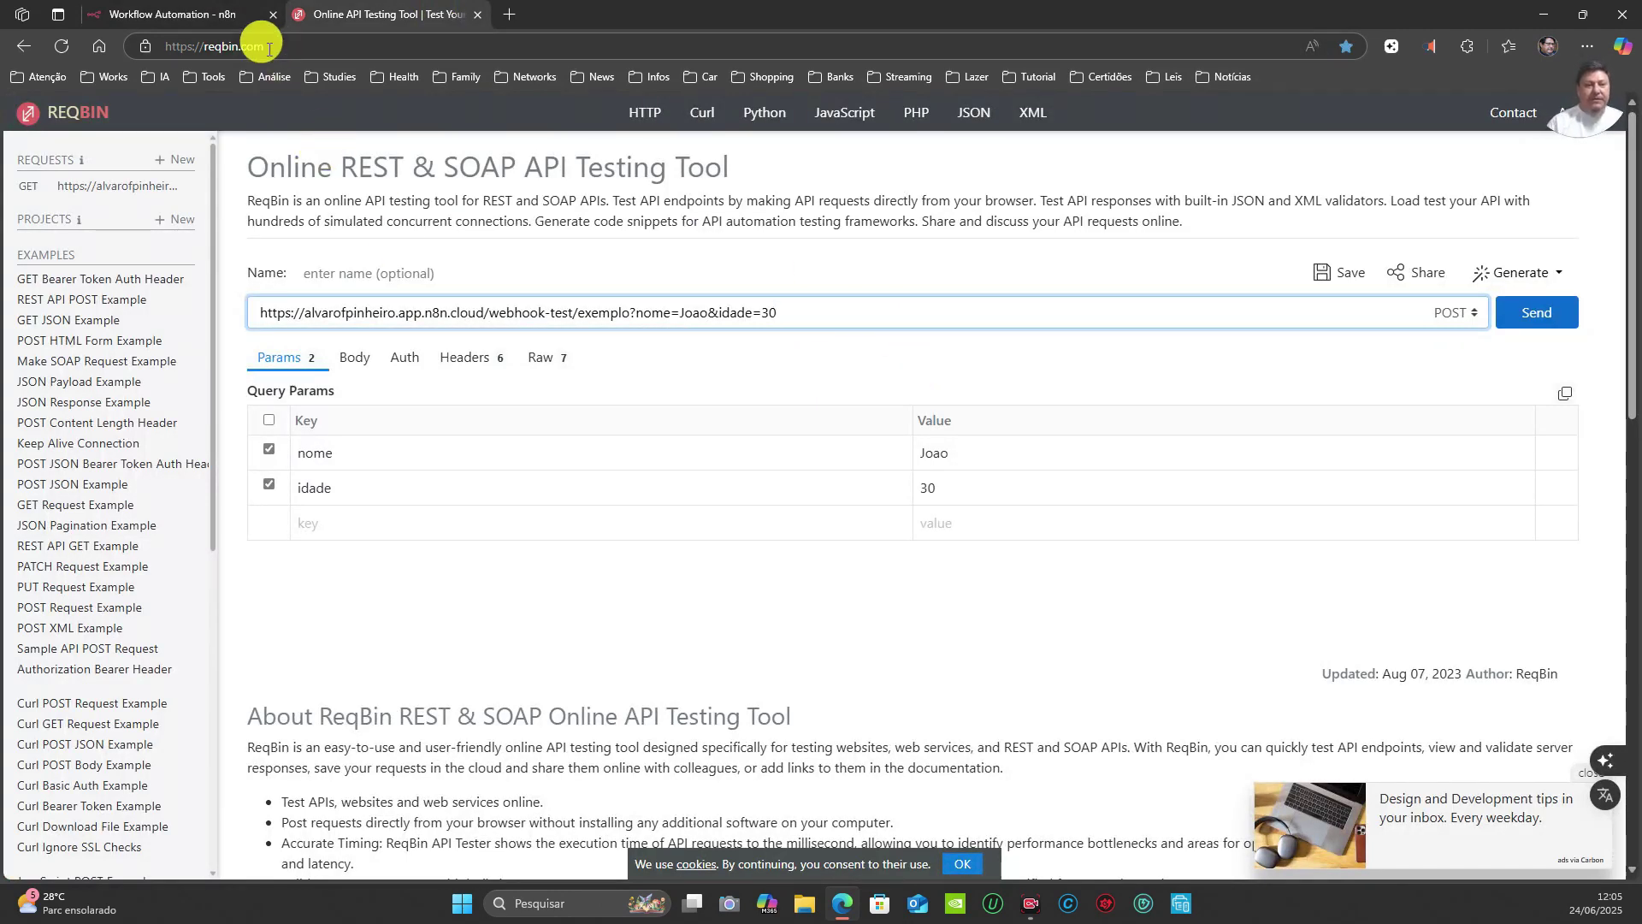
{"action": "left_click", "coordinate": [203, 14]}
{"action": "left_click", "coordinate": [924, 855]}
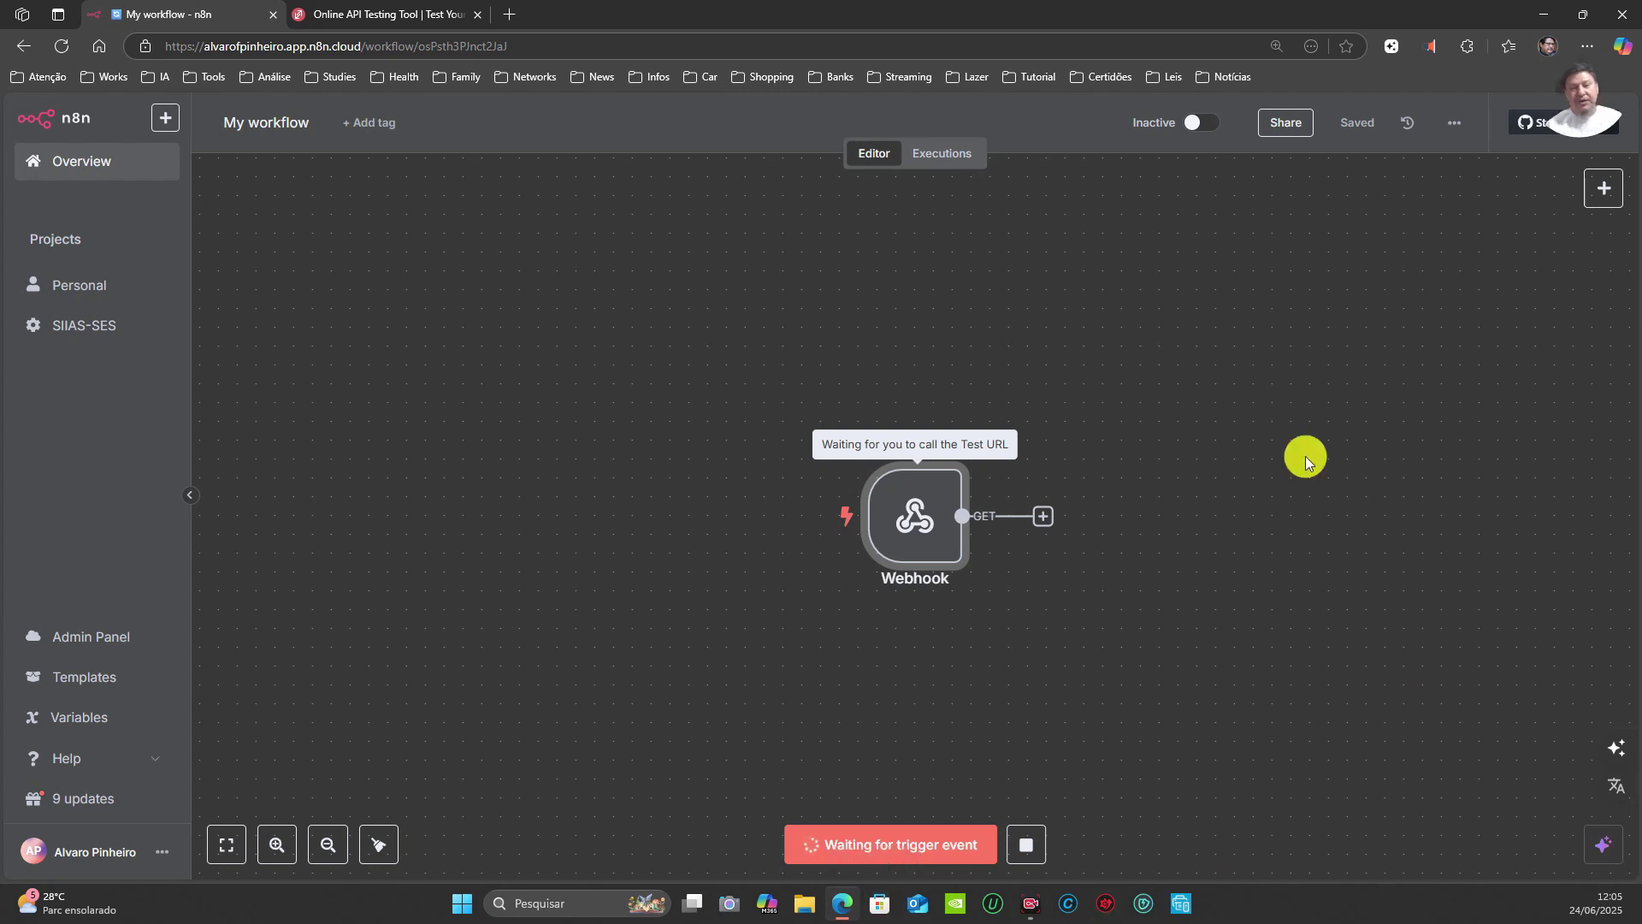
{"action": "mouse_move", "coordinate": [915, 513]}
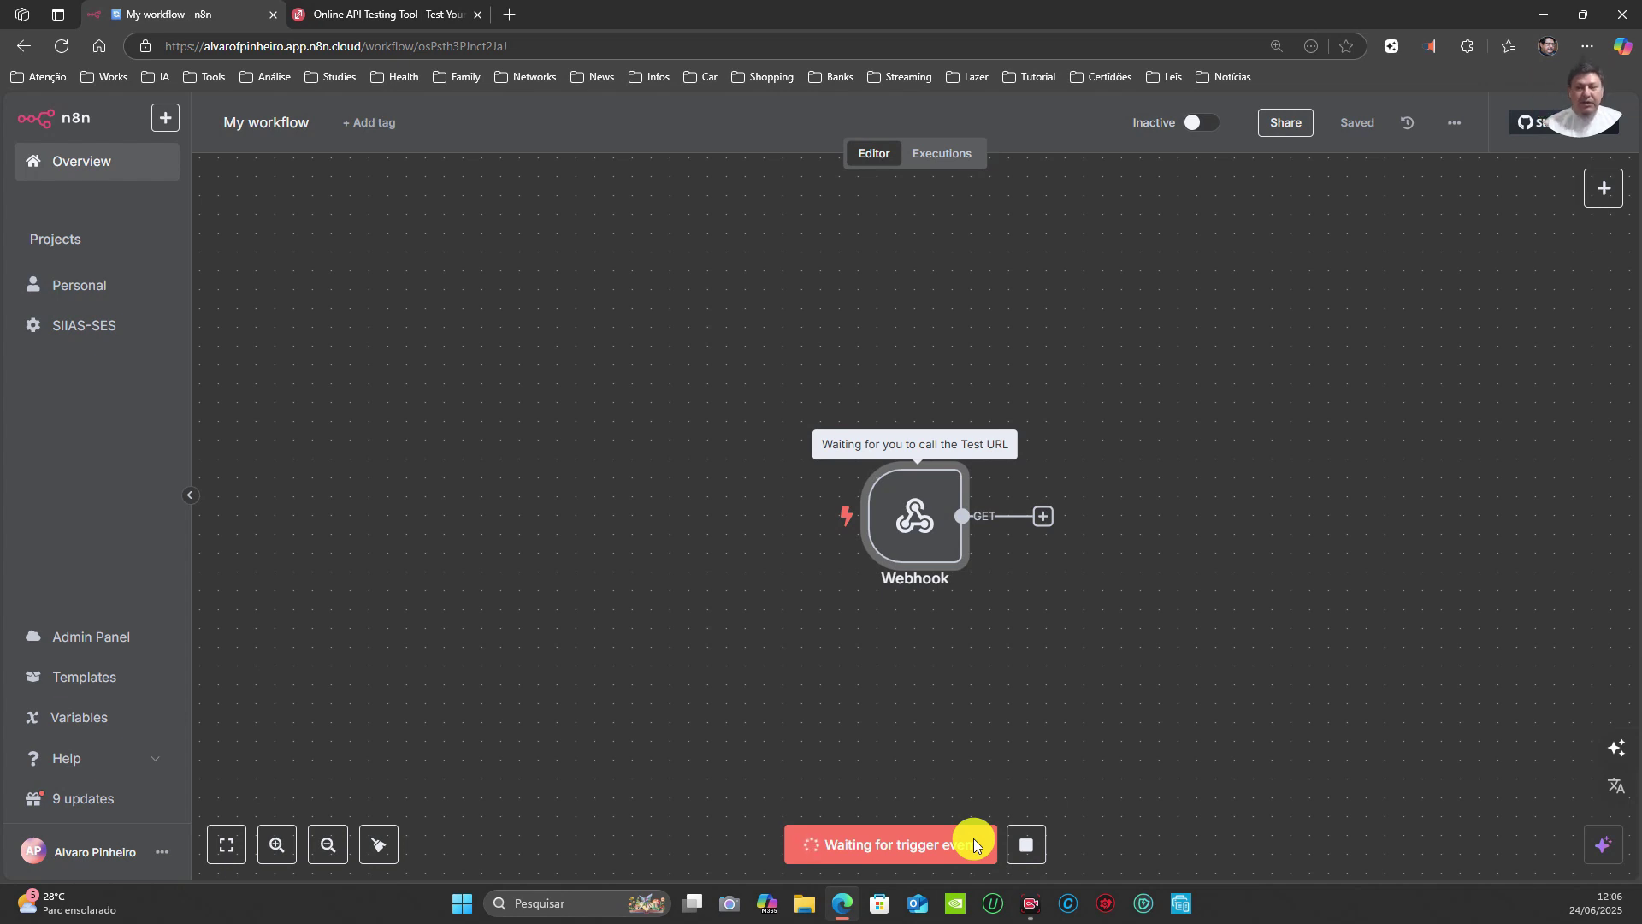
{"action": "left_click", "coordinate": [389, 15]}
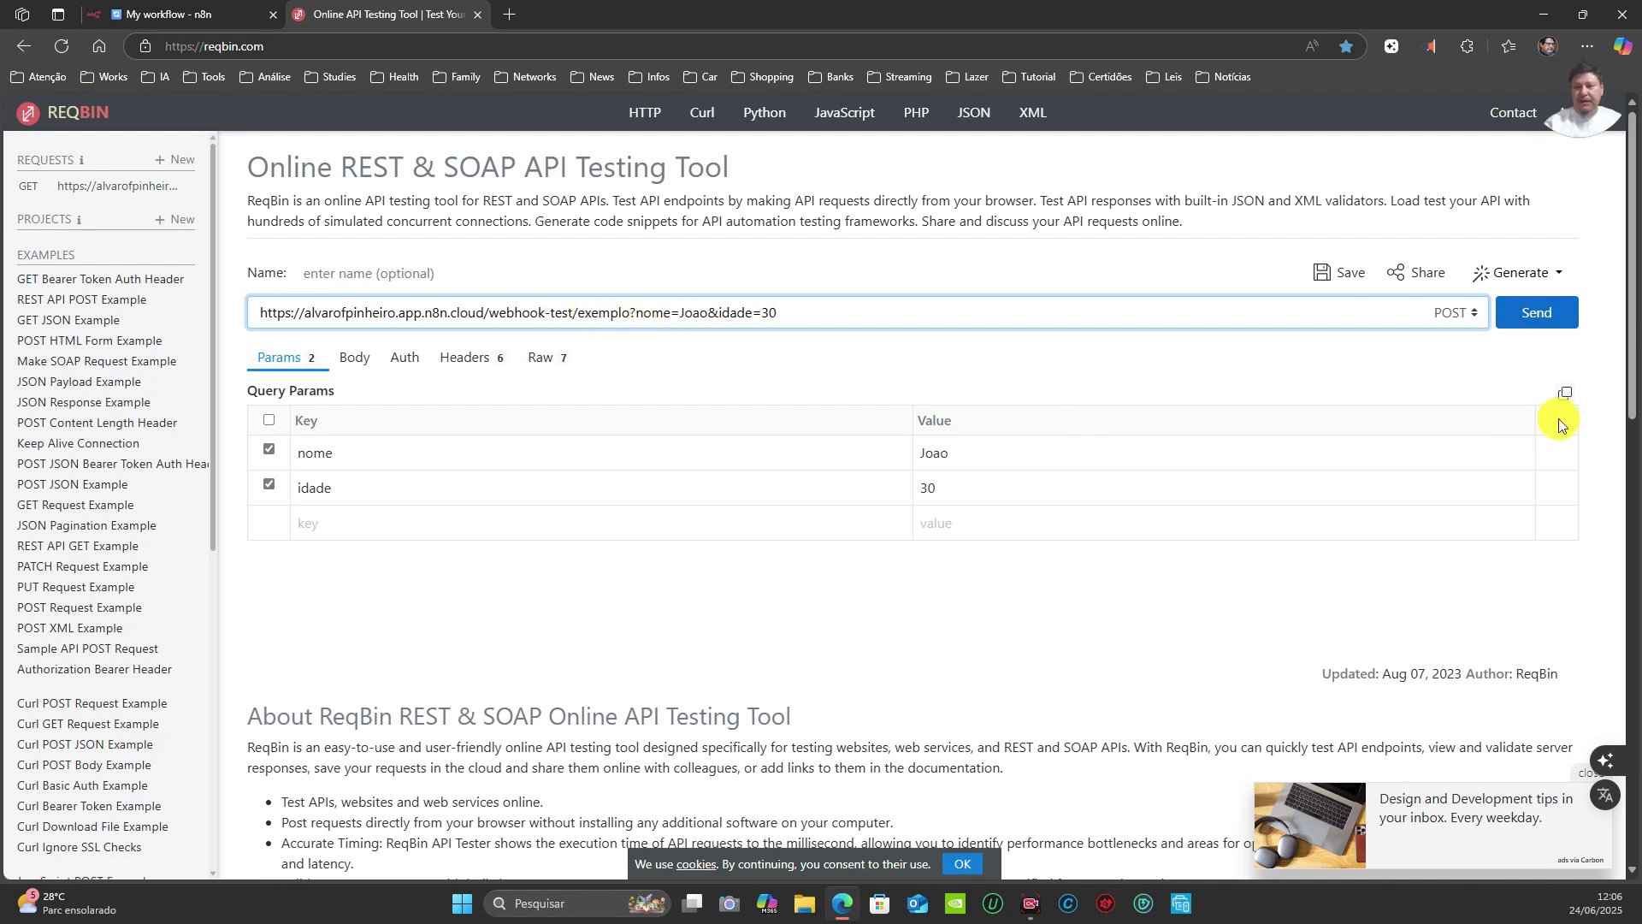
Step: Send the request as GET with nome=Joao and idade=30, then check n8n
{"action": "left_click", "coordinate": [1474, 320]}
{"action": "left_click", "coordinate": [1474, 346]}
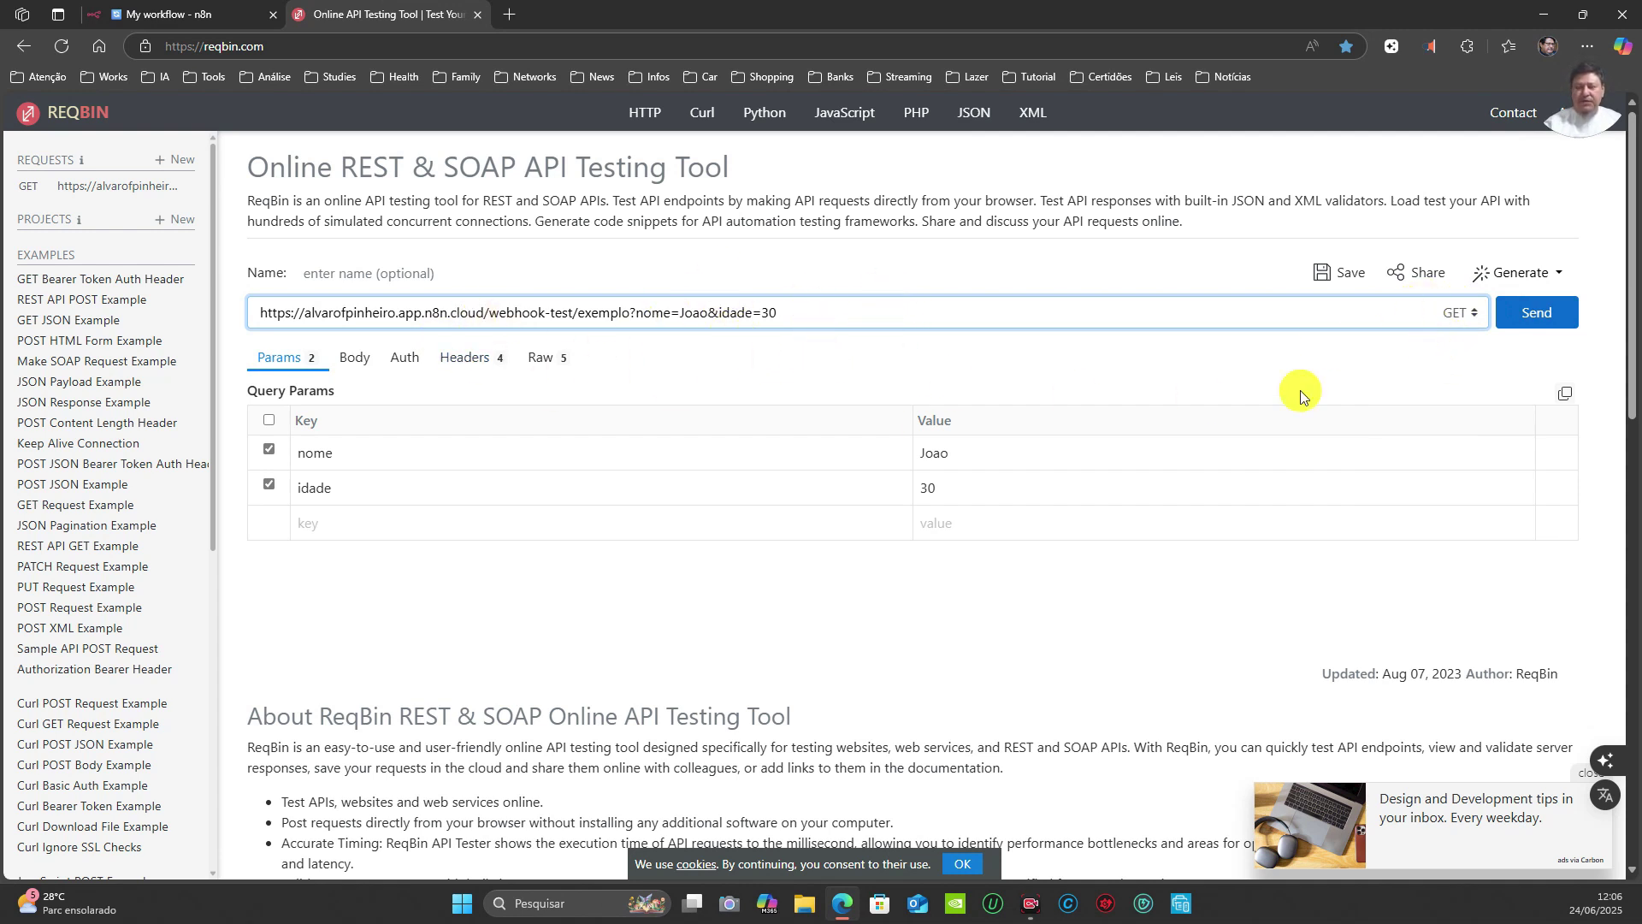
{"action": "left_click", "coordinate": [1537, 315]}
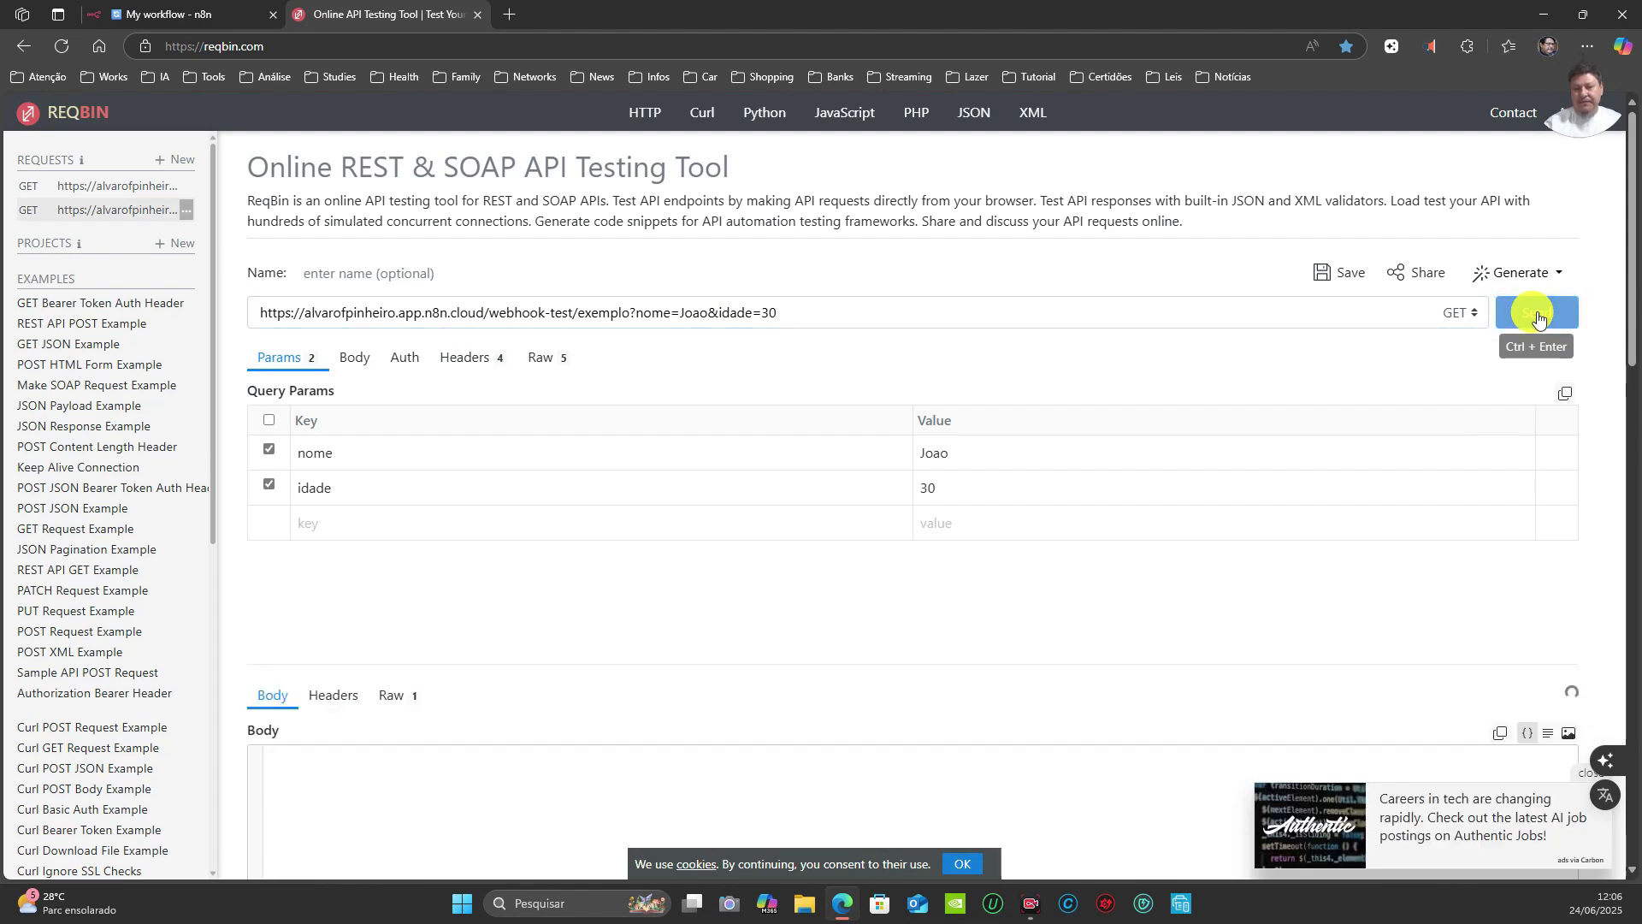
{"action": "scroll", "coordinate": [675, 560], "scroll_direction": "down", "scroll_amount": 2}
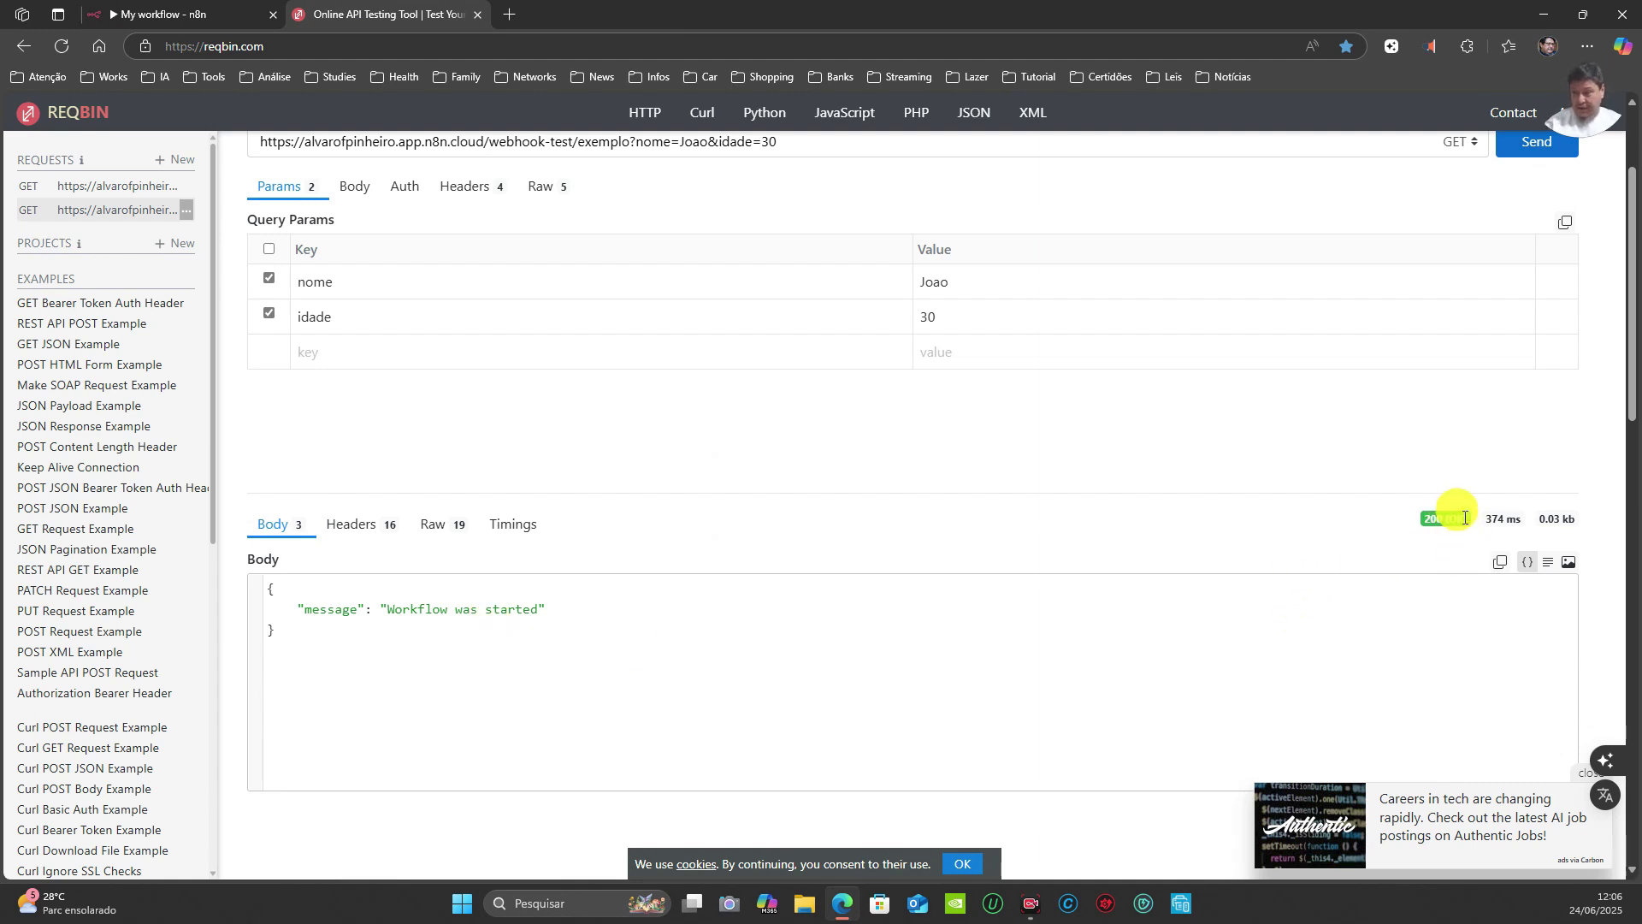
{"action": "left_click", "coordinate": [171, 15]}
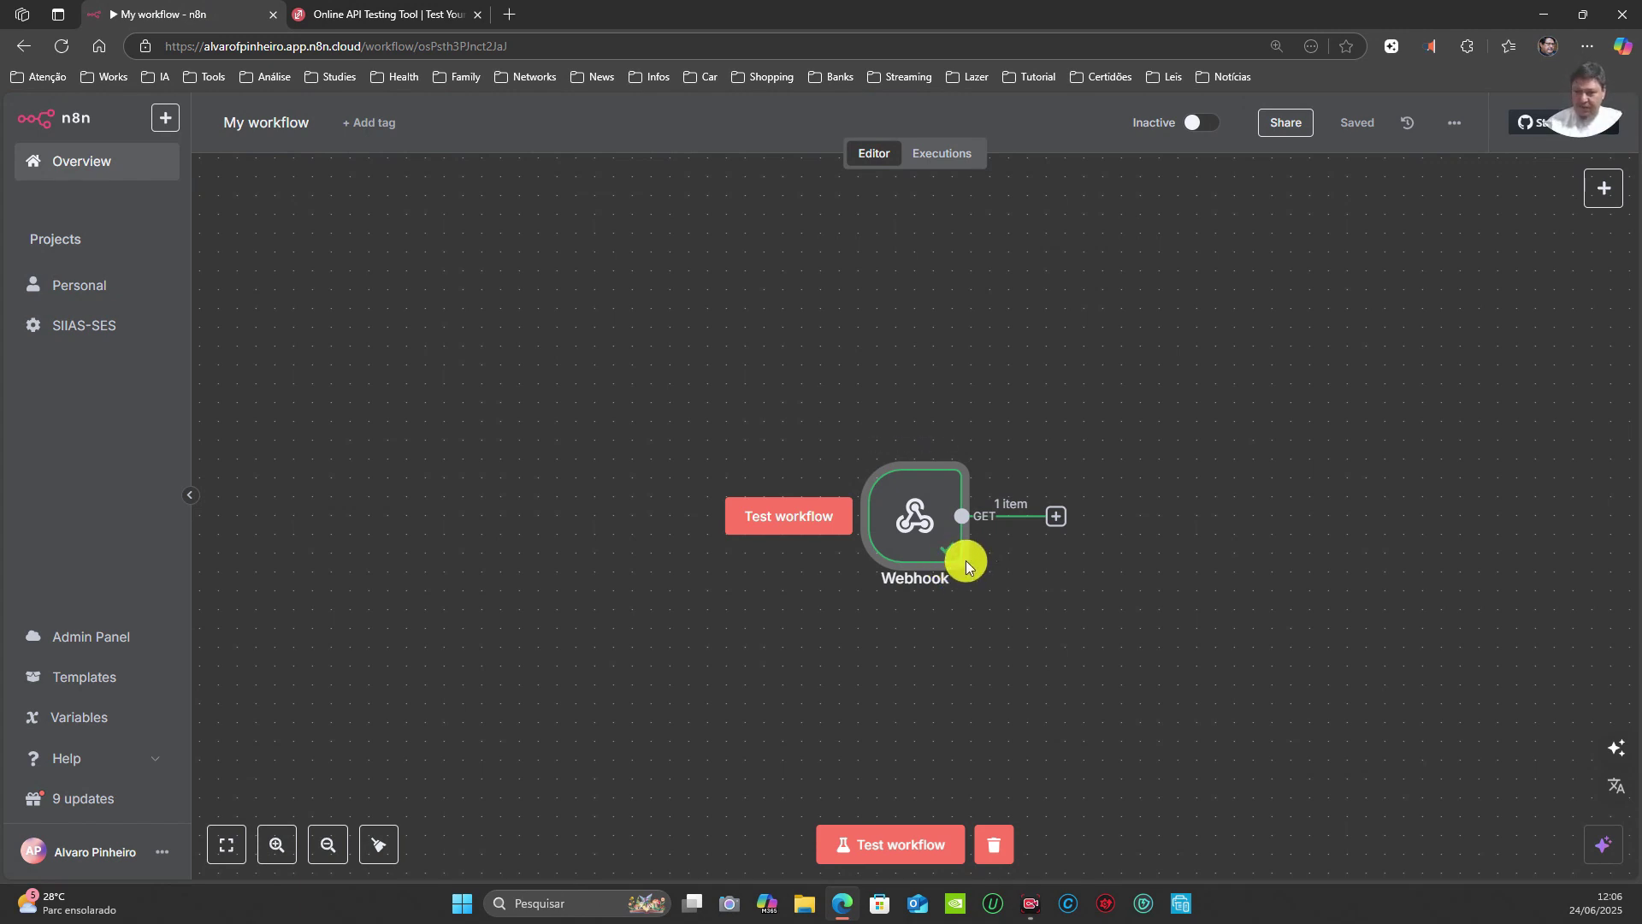
Step: Open the Webhook node to view the received query values nome Joao and idade 30
{"action": "double_click", "coordinate": [924, 528]}
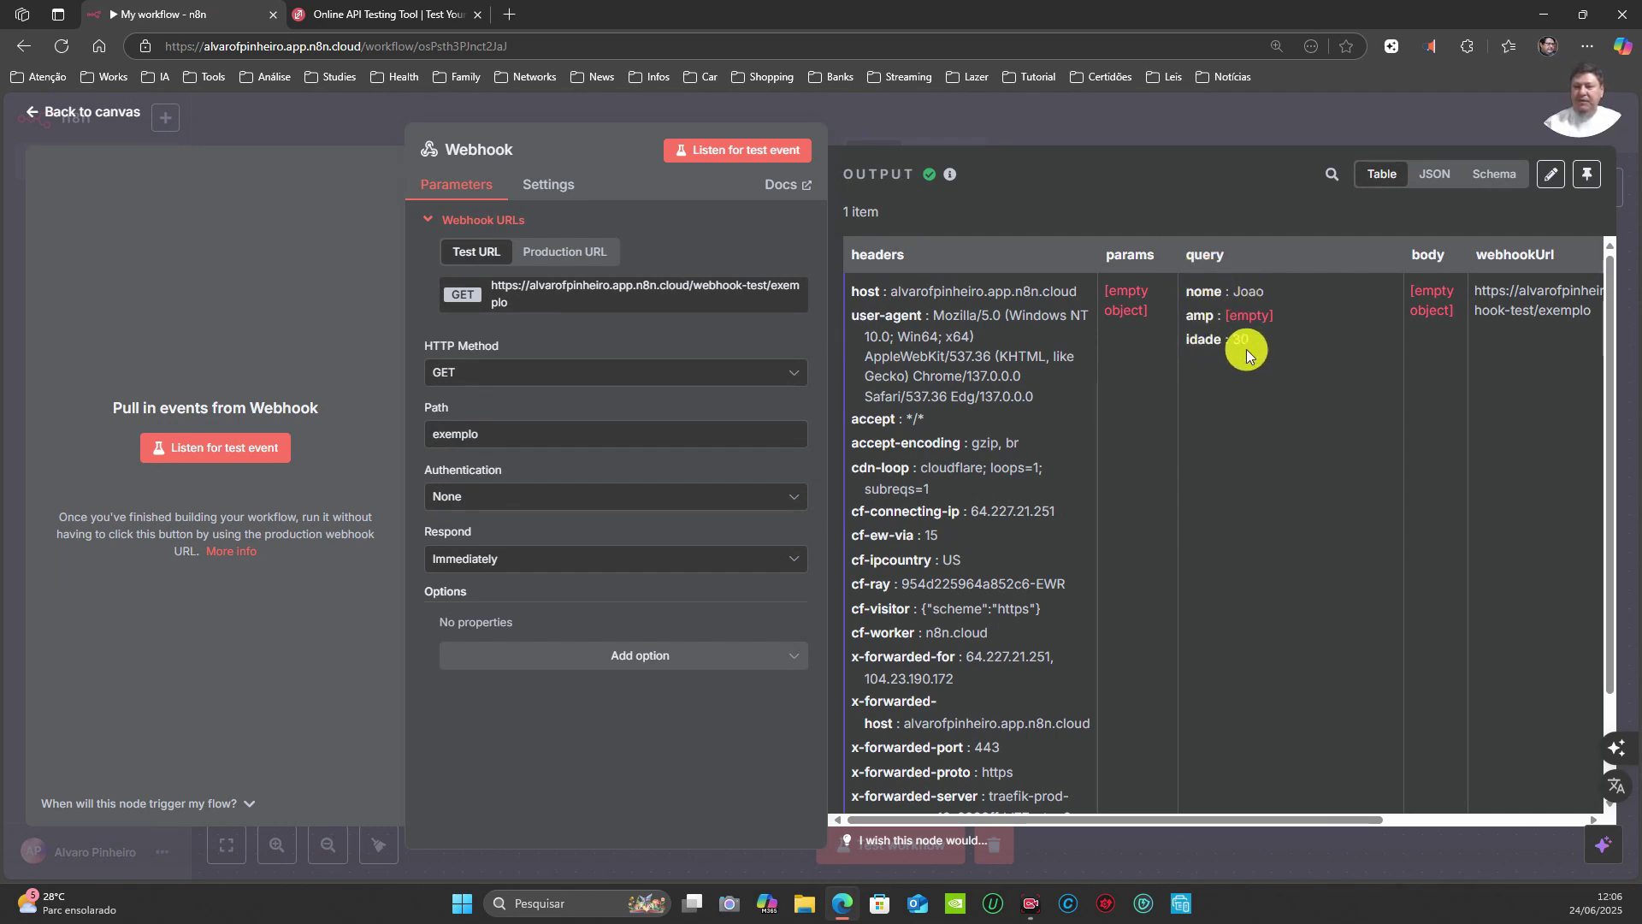
{"action": "key", "text": "ctrl+Tab"}
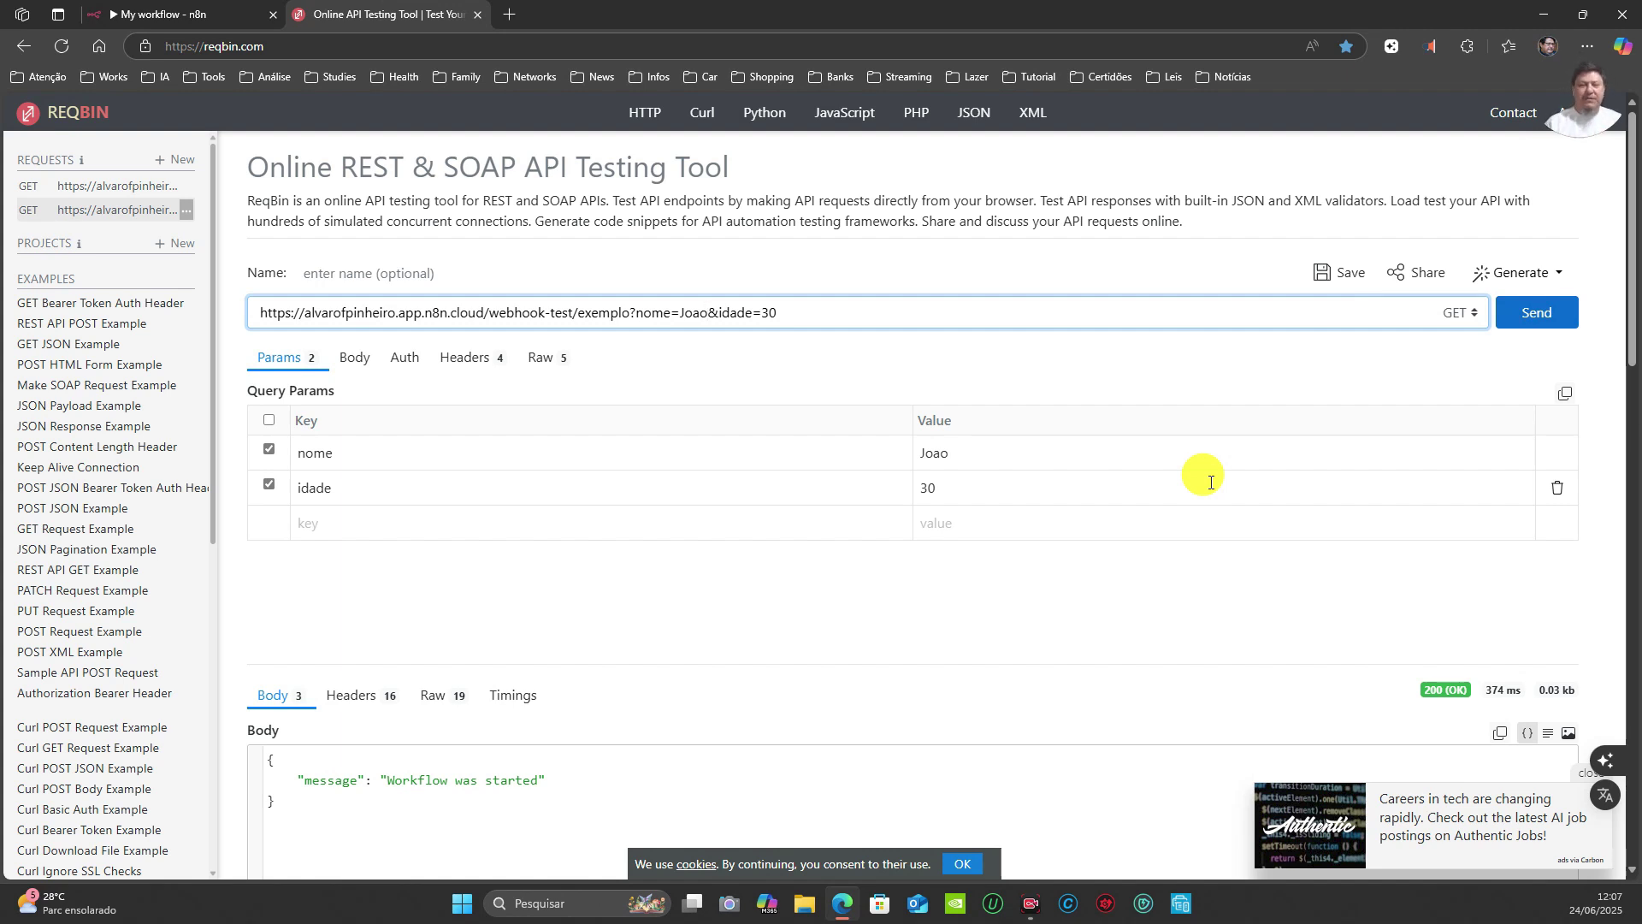
{"action": "left_click", "coordinate": [208, 15]}
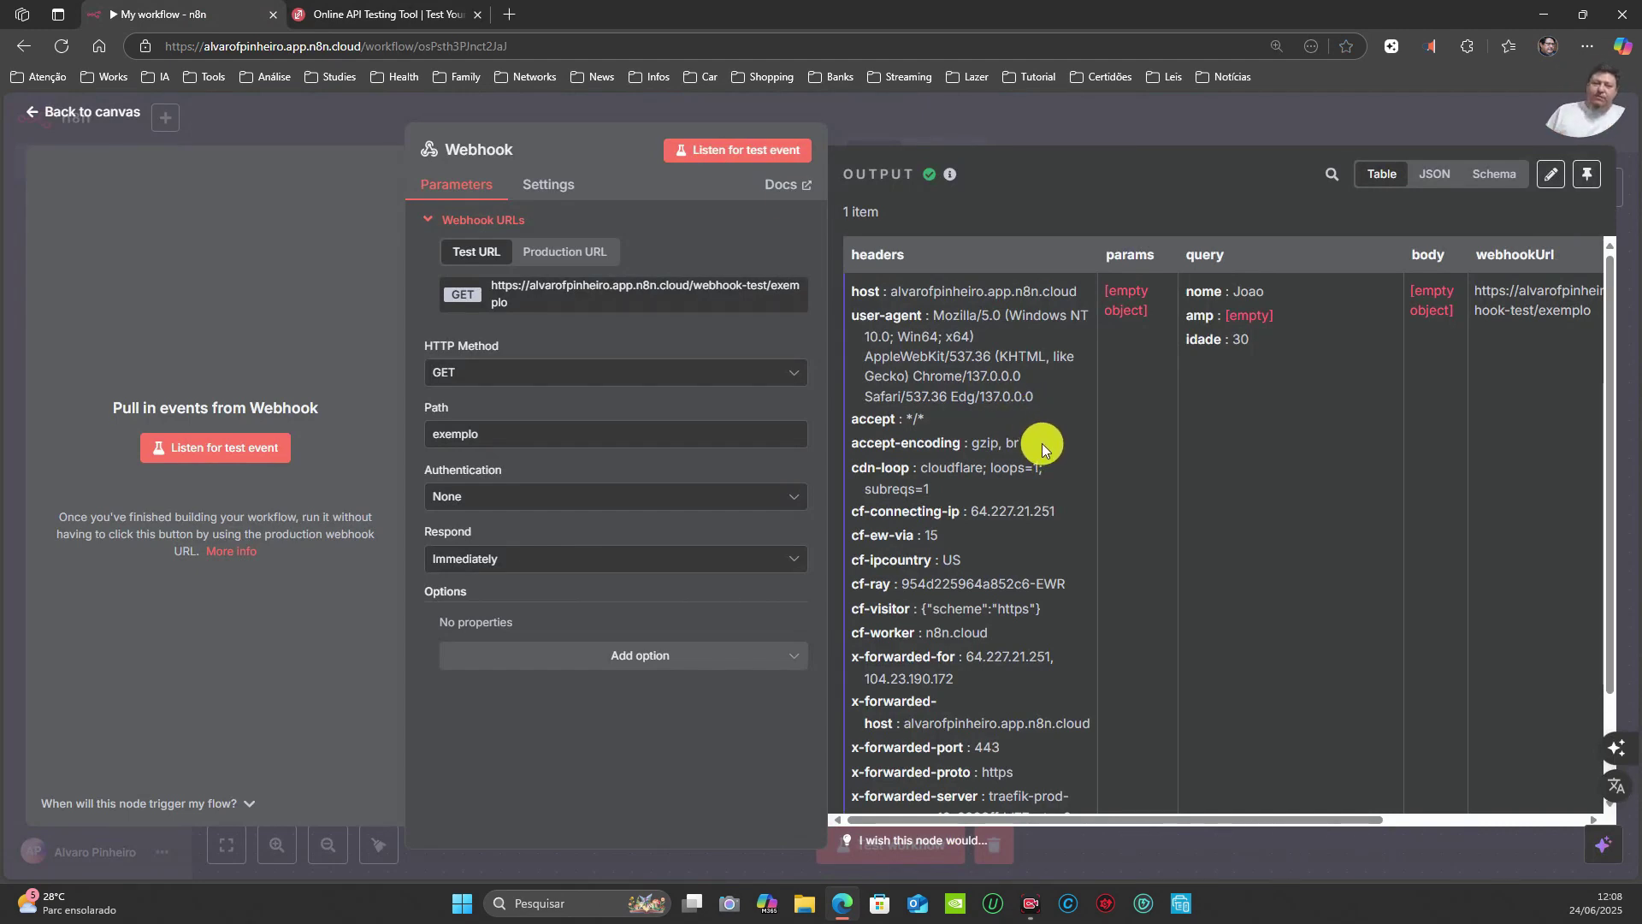
Step: Listen for a new test event and resend the request with nome=Maria and idade=40
{"action": "left_click", "coordinate": [726, 152]}
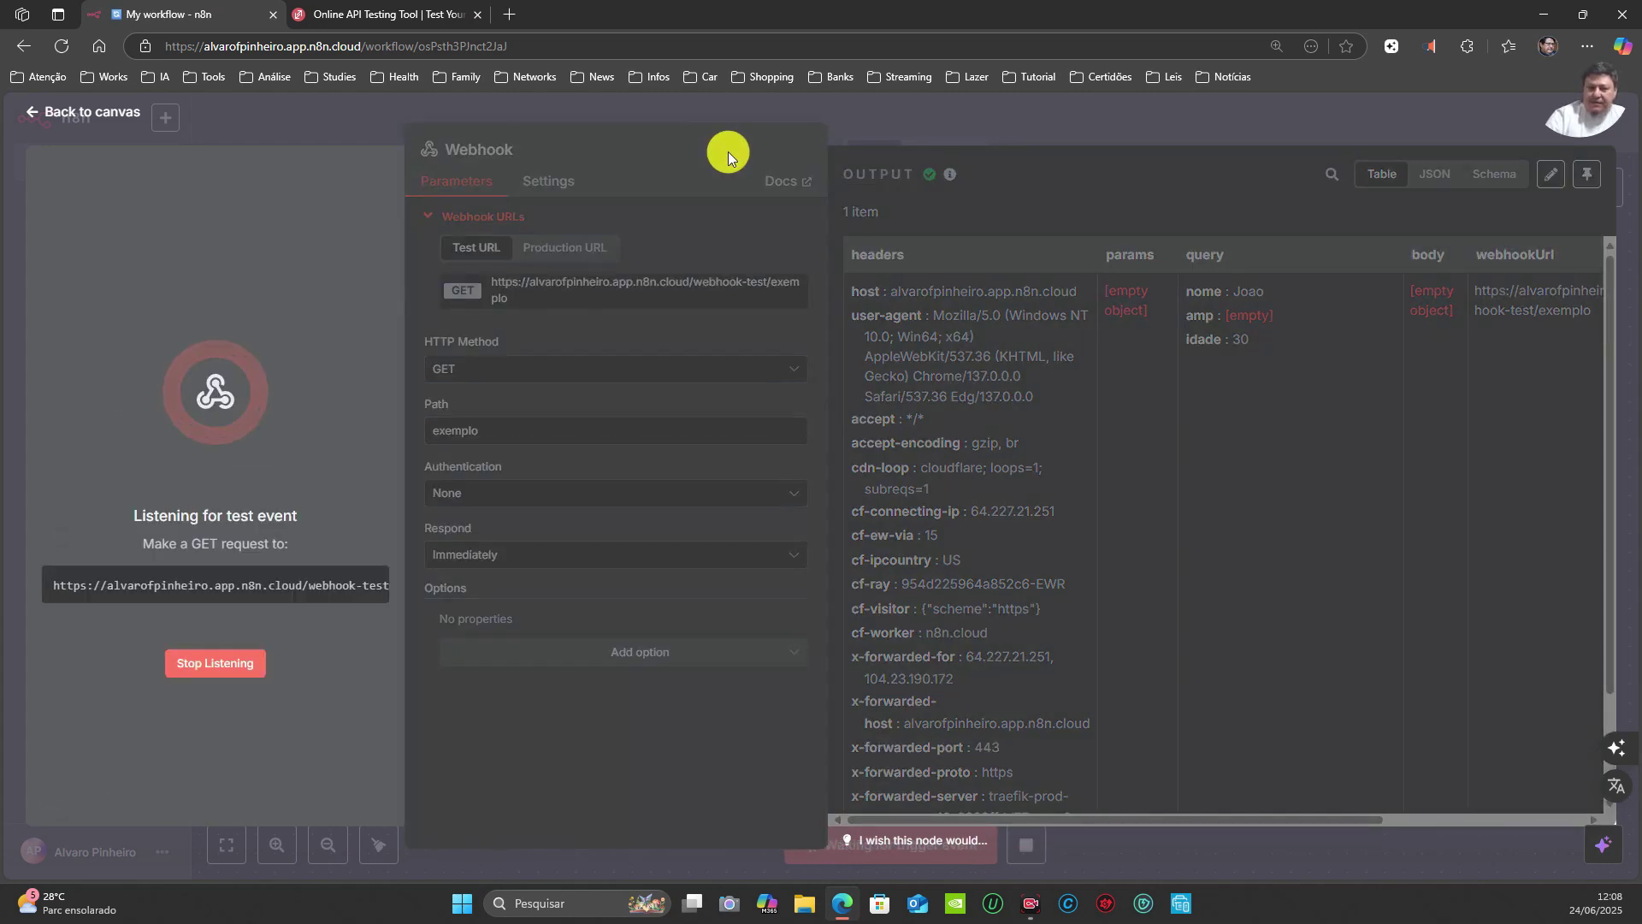
{"action": "left_click", "coordinate": [385, 14]}
{"action": "left_click_drag", "start_coordinate": [977, 451], "coordinate": [839, 458]}
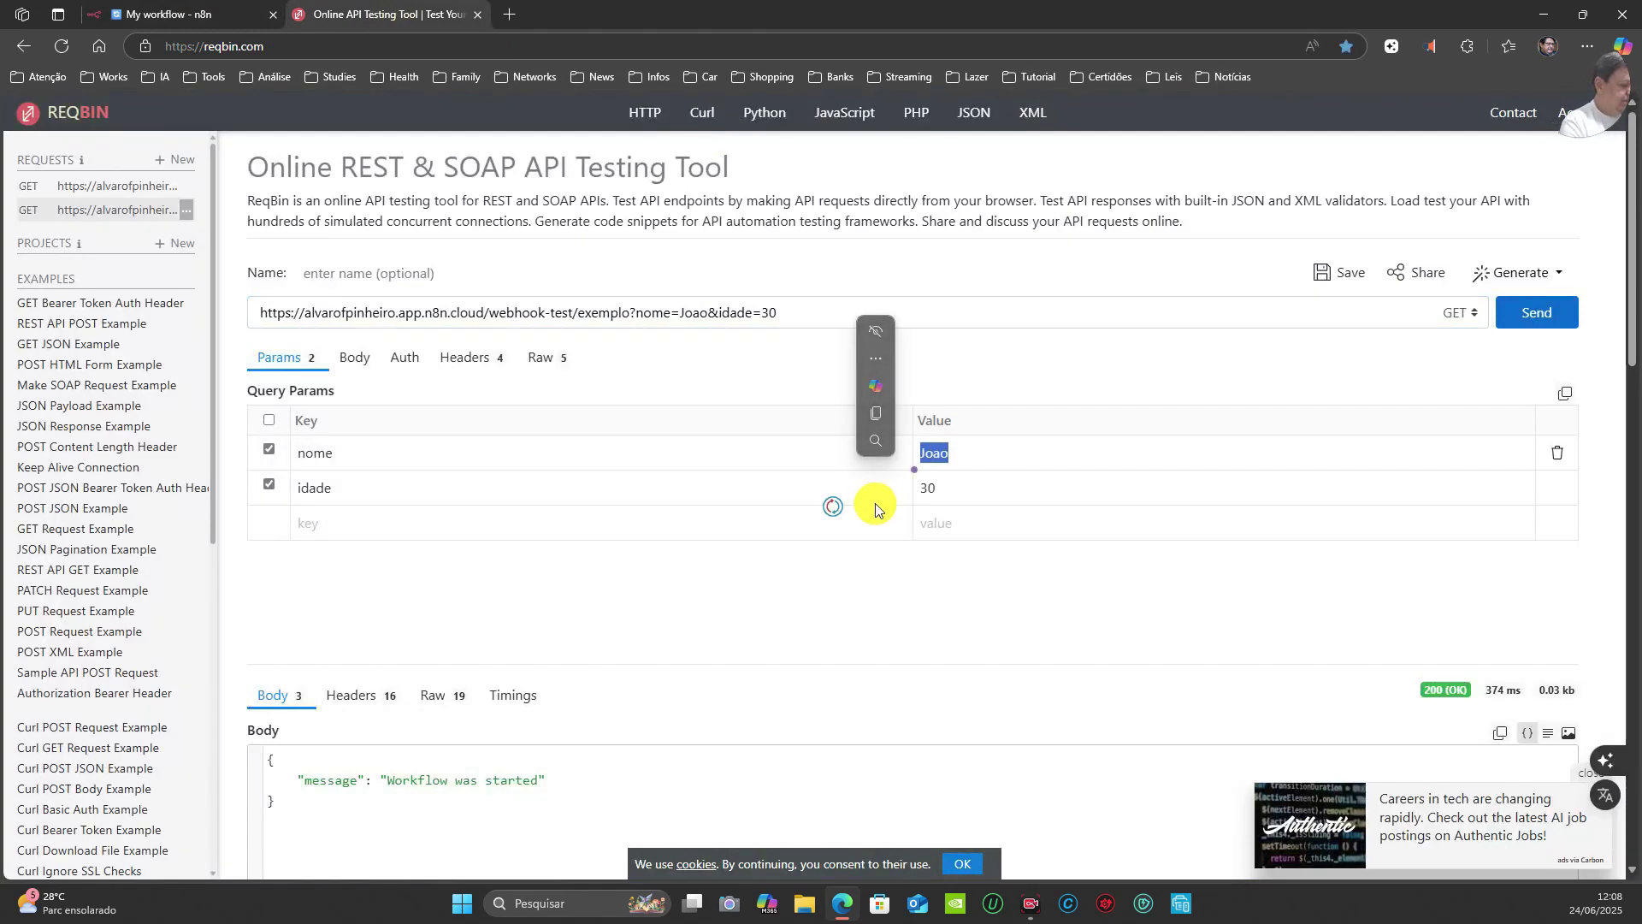
{"action": "key", "text": "BackSpace"}
{"action": "type", "text": "Maria"}
{"action": "left_click", "coordinate": [960, 485]}
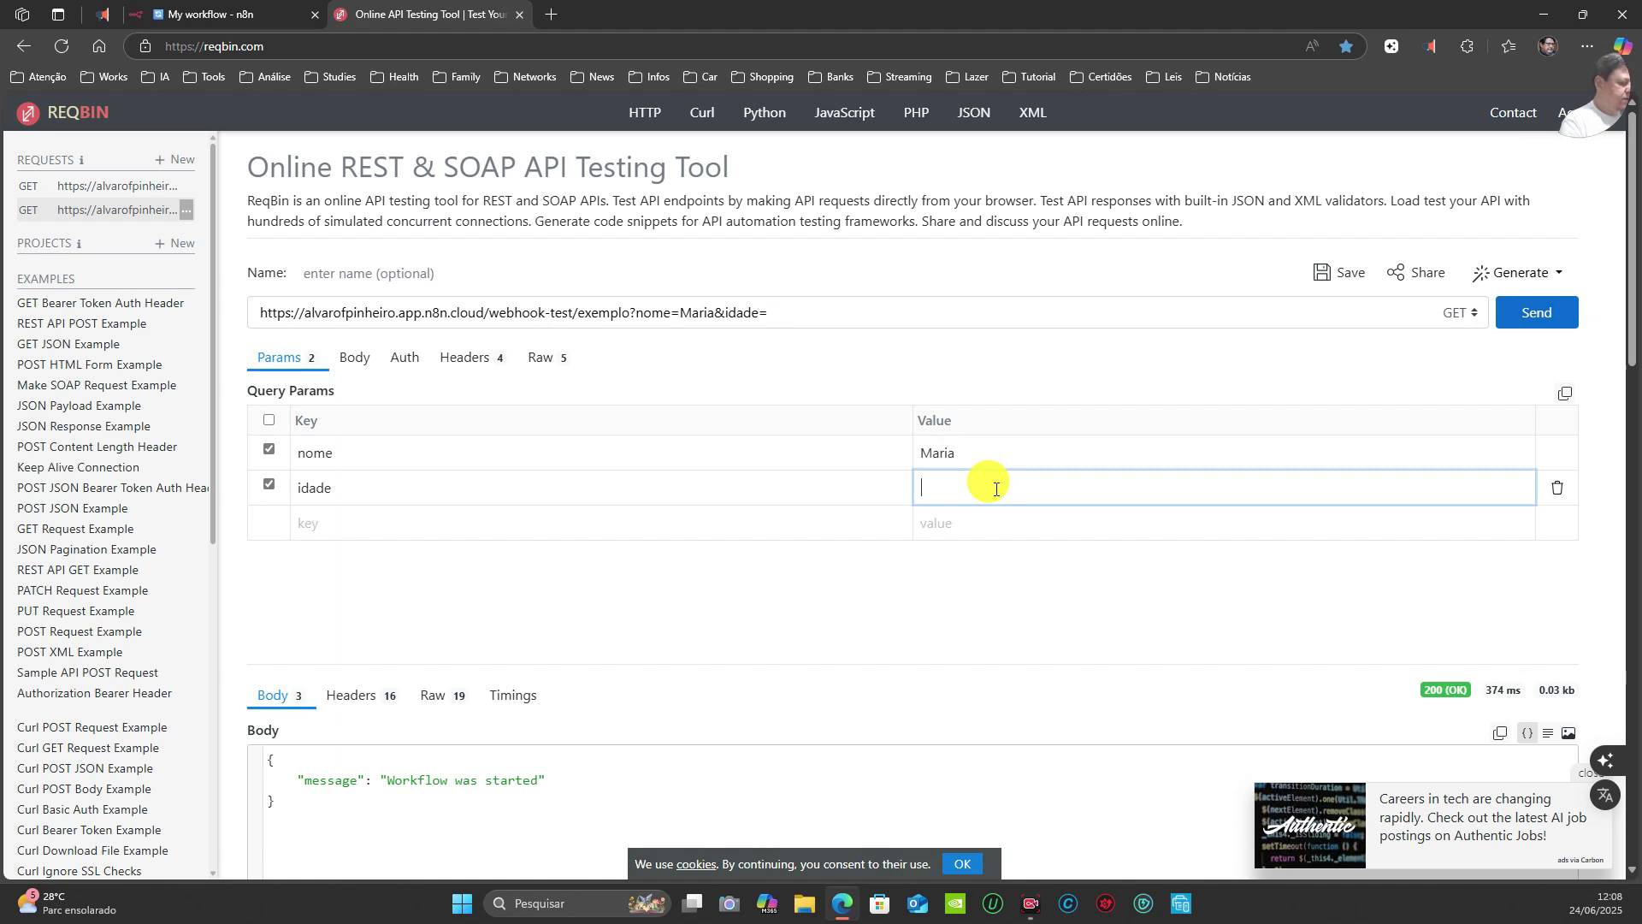
{"action": "left_click", "coordinate": [1516, 318]}
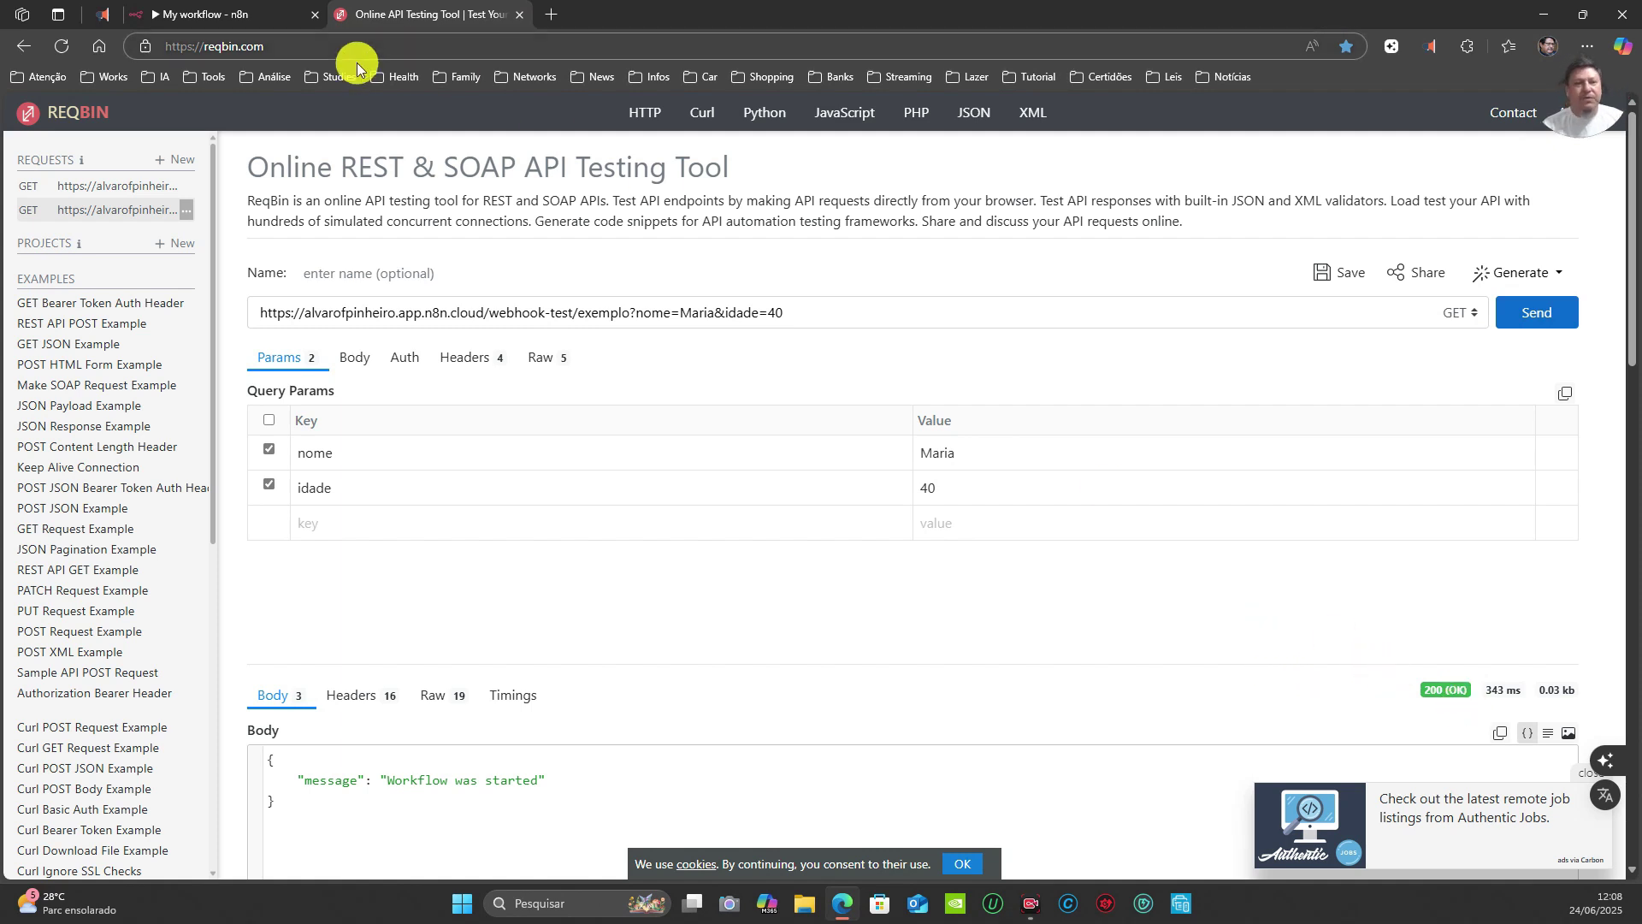
{"action": "left_click", "coordinate": [242, 14]}
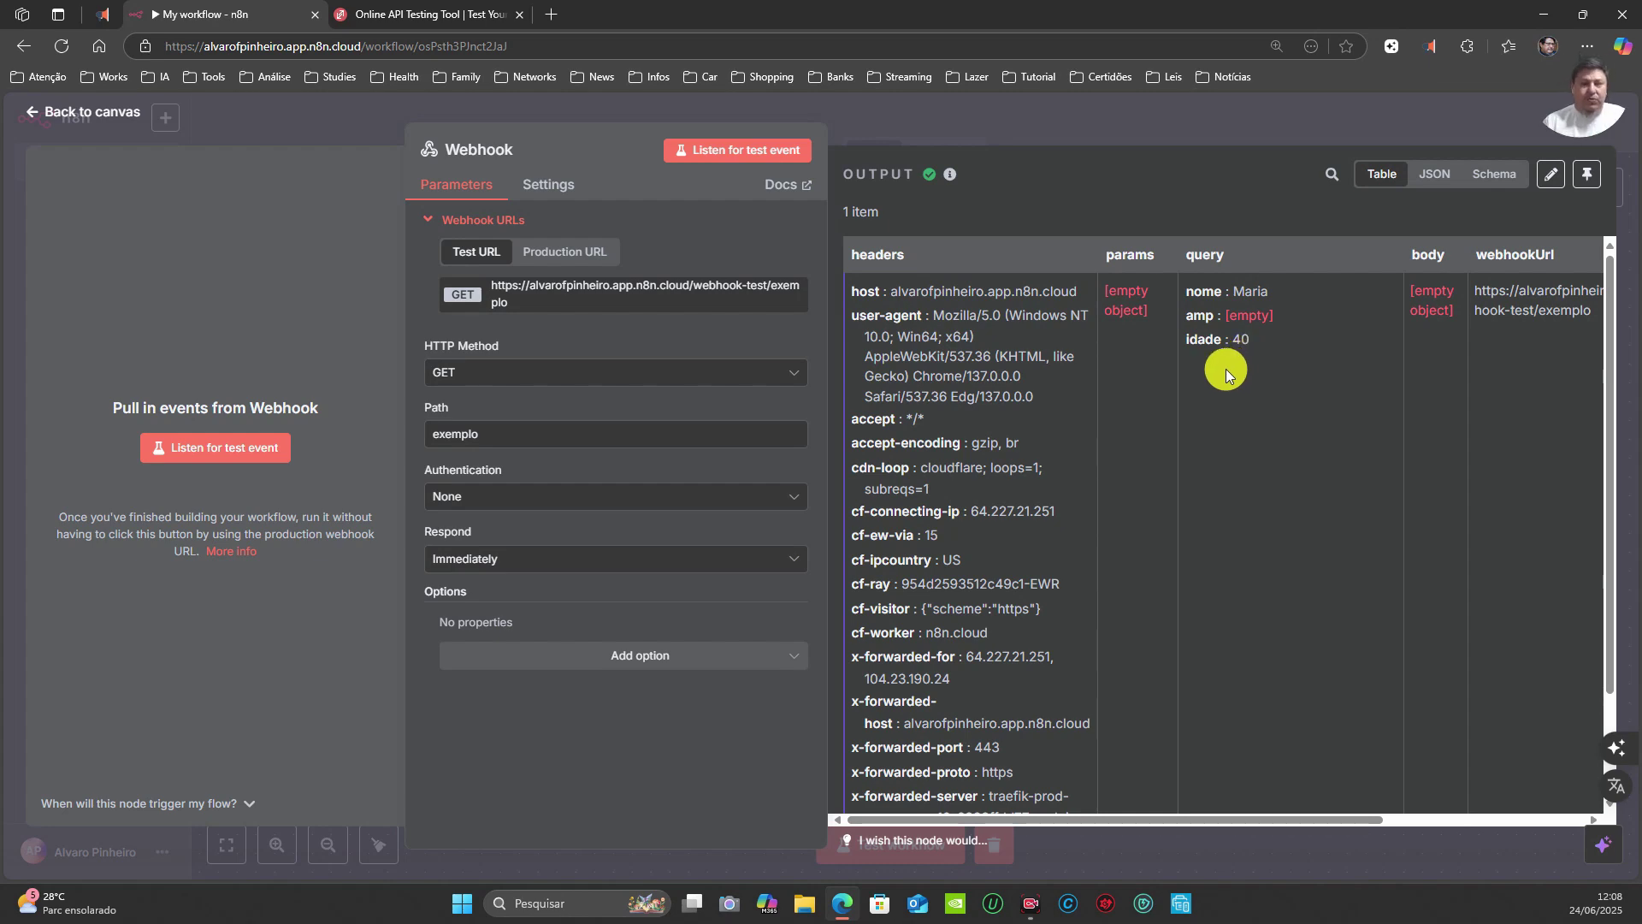
Step: Show the Webhook node's Production URL and select the full /webhook/exemplo address for copying
{"action": "left_click", "coordinate": [996, 120]}
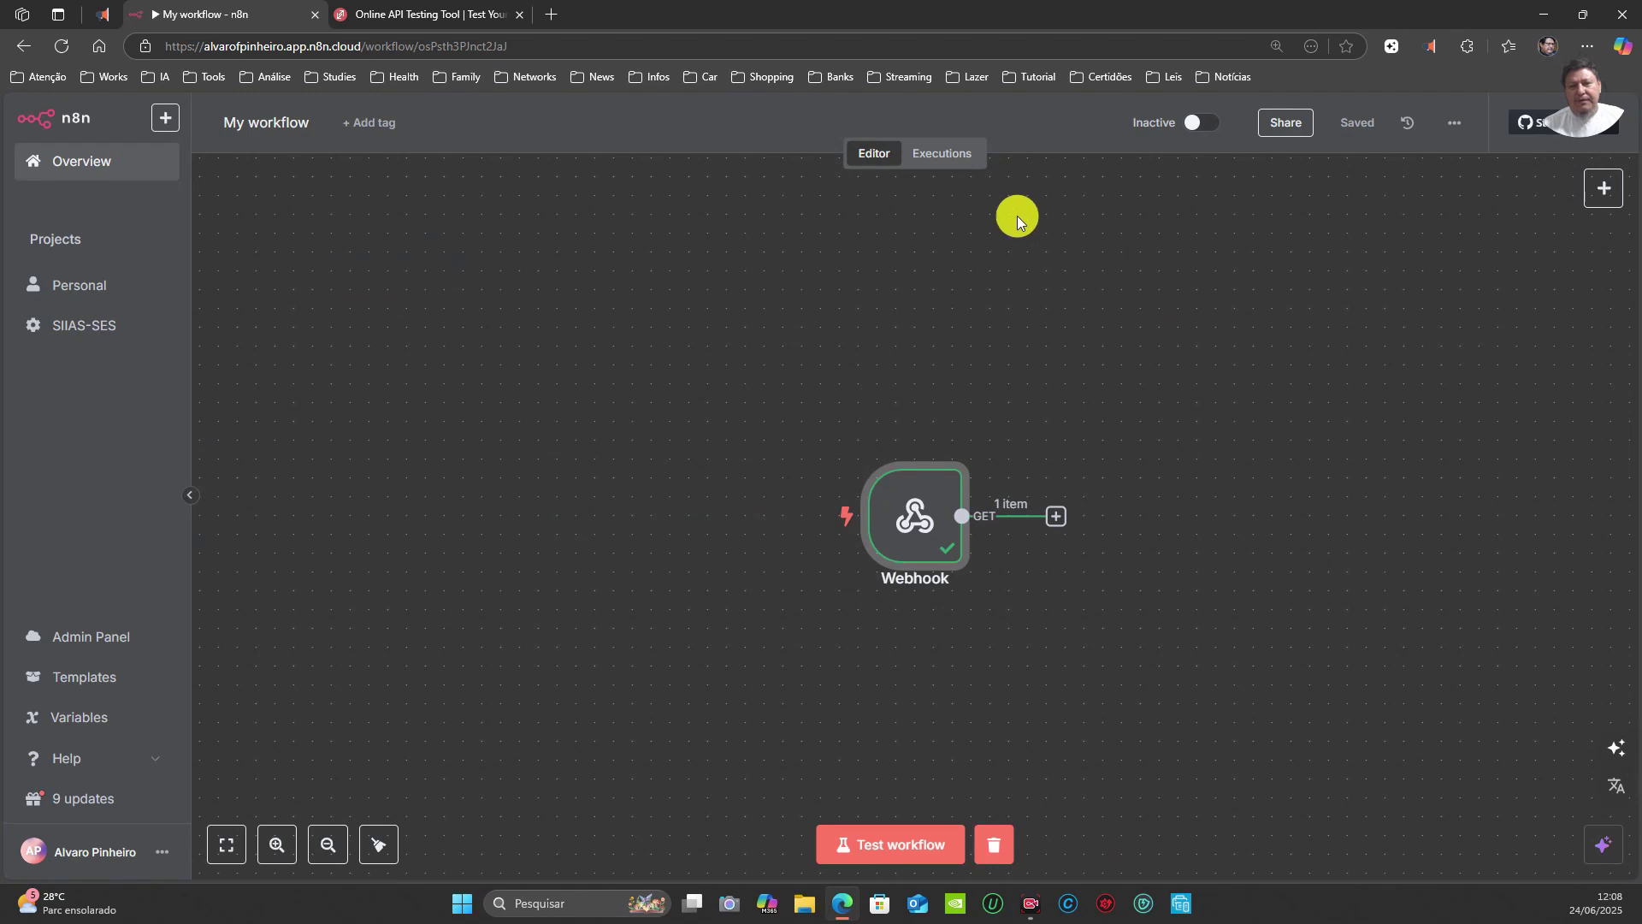
{"action": "double_click", "coordinate": [922, 519]}
{"action": "left_click", "coordinate": [565, 251]}
{"action": "left_click", "coordinate": [793, 283]}
{"action": "left_click_drag", "start_coordinate": [794, 282], "coordinate": [481, 297]}
{"action": "left_click", "coordinate": [428, 14]}
Step: Paste the production URL into ReqBin and change the values to nome Jose, idade 25
{"action": "left_click_drag", "start_coordinate": [743, 312], "coordinate": [261, 356]}
{"action": "left_click", "coordinate": [520, 334]}
{"action": "key", "text": "ctrl+v"}
{"action": "double_click", "coordinate": [938, 453]}
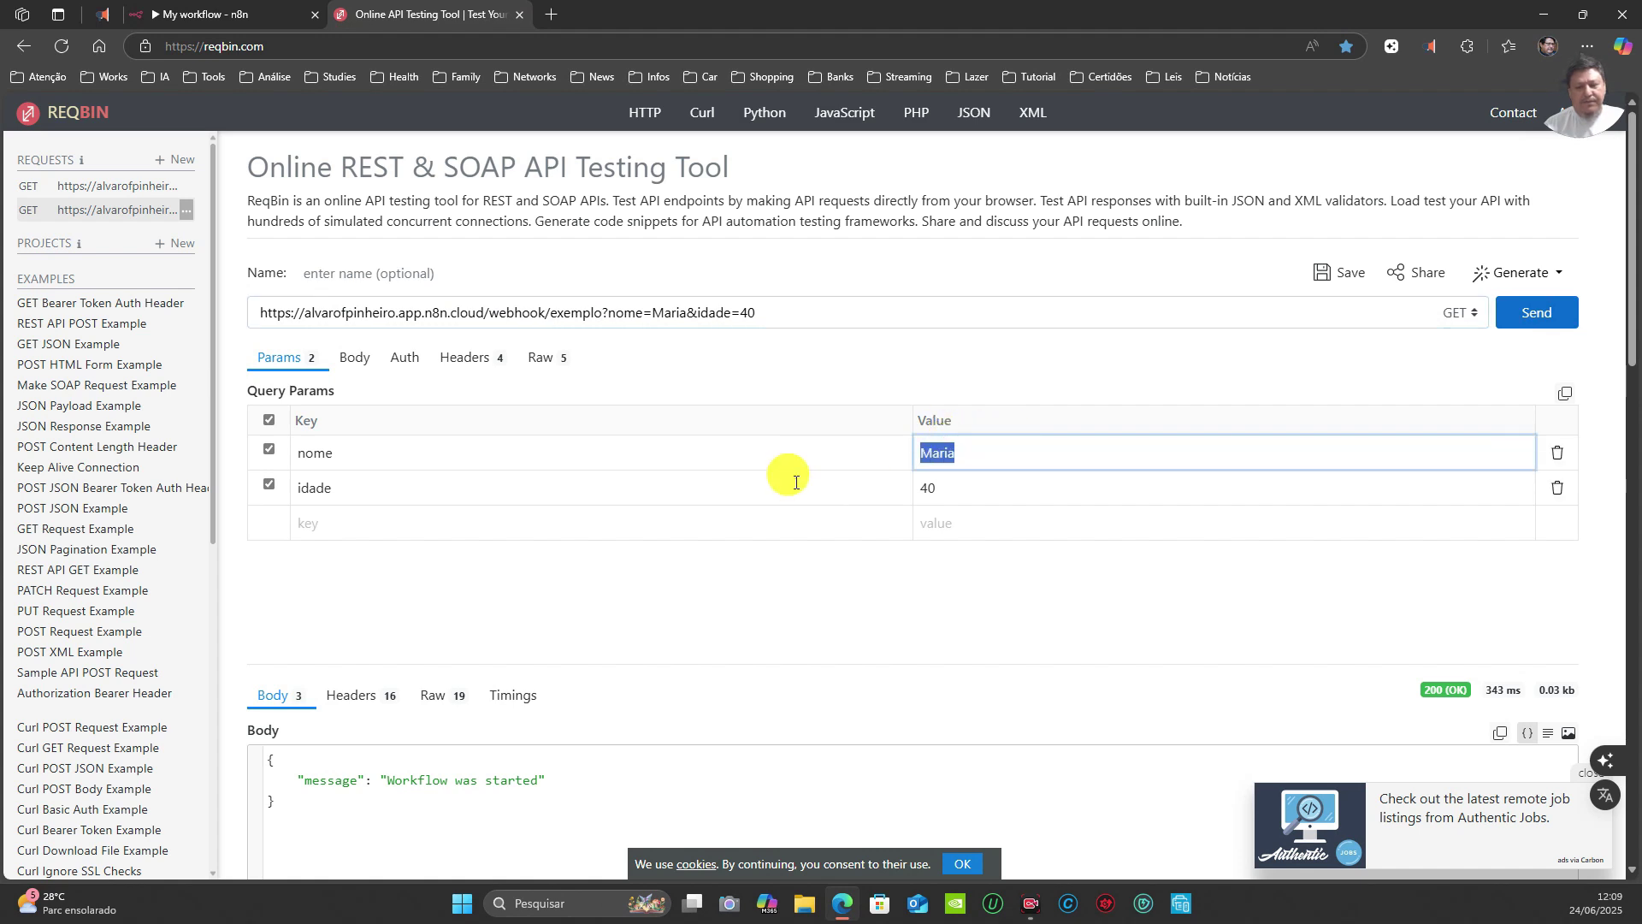
{"action": "type", "text": "Jose"}
{"action": "left_click_drag", "start_coordinate": [941, 488], "coordinate": [880, 492]}
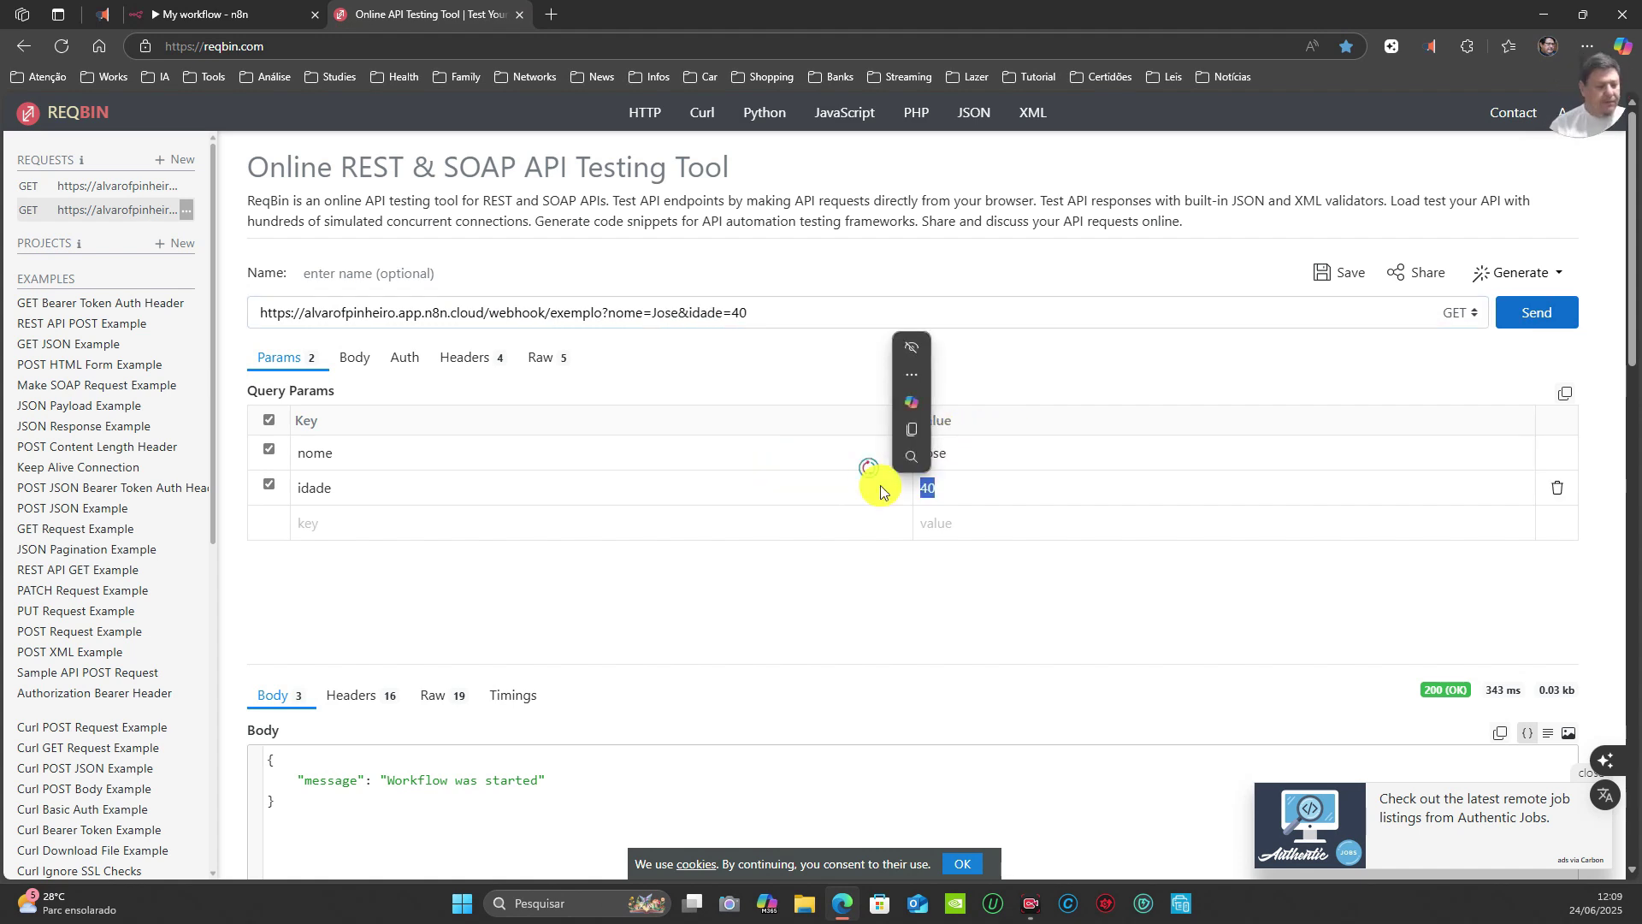
{"action": "type", "text": "25"}
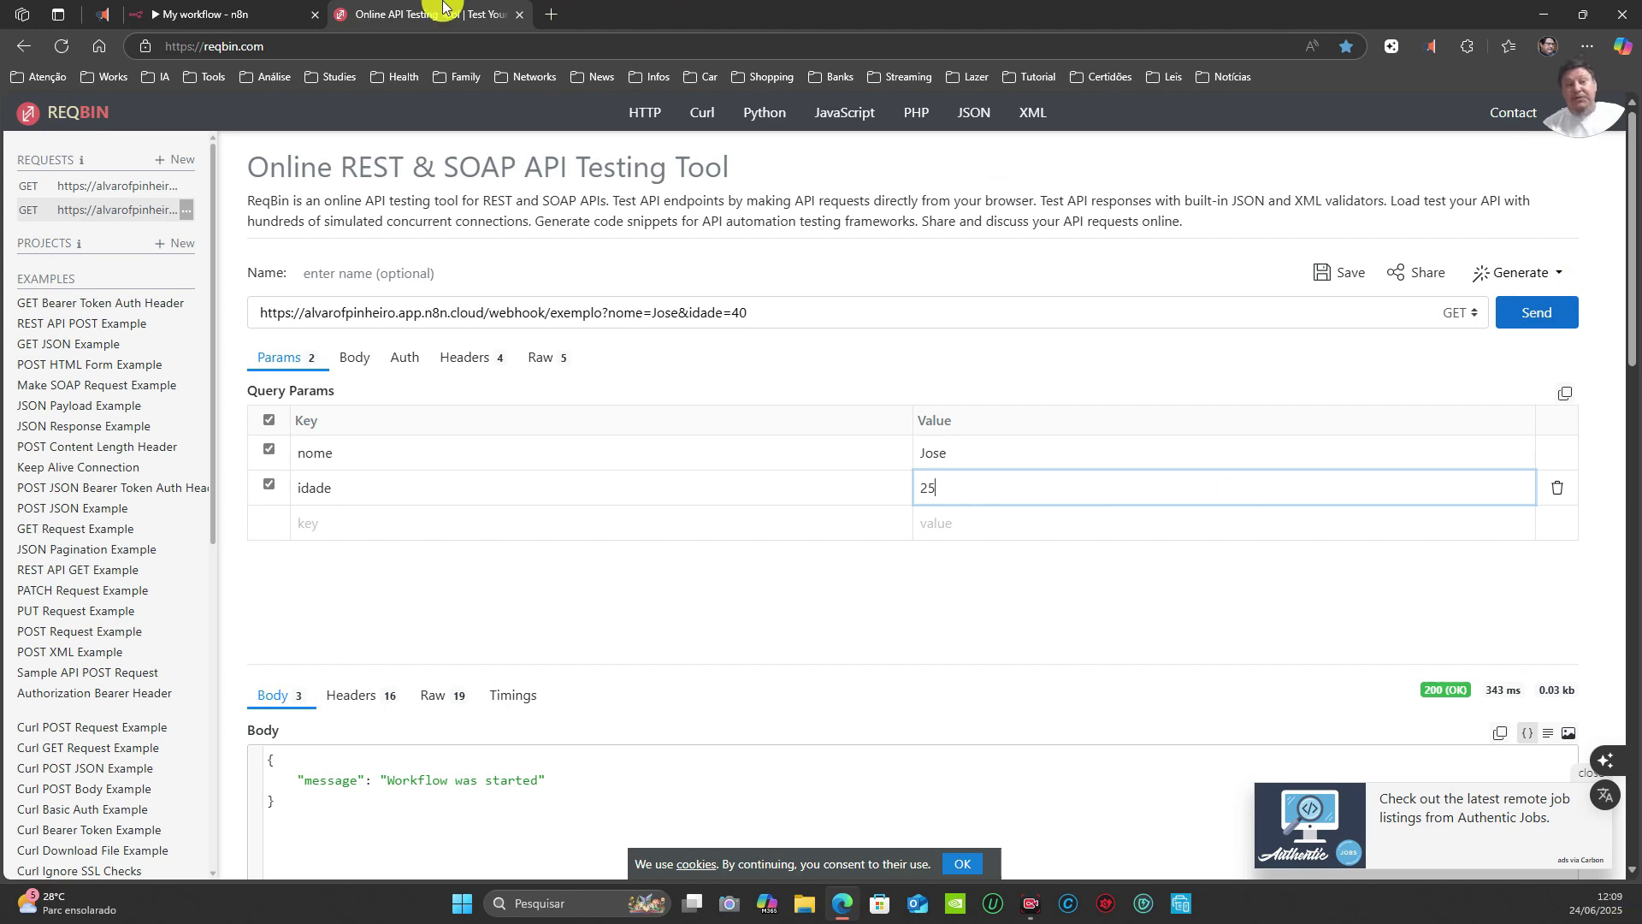
Step: Switch the workflow from Inactive to Active and dismiss the activation notice
{"action": "left_click", "coordinate": [227, 19]}
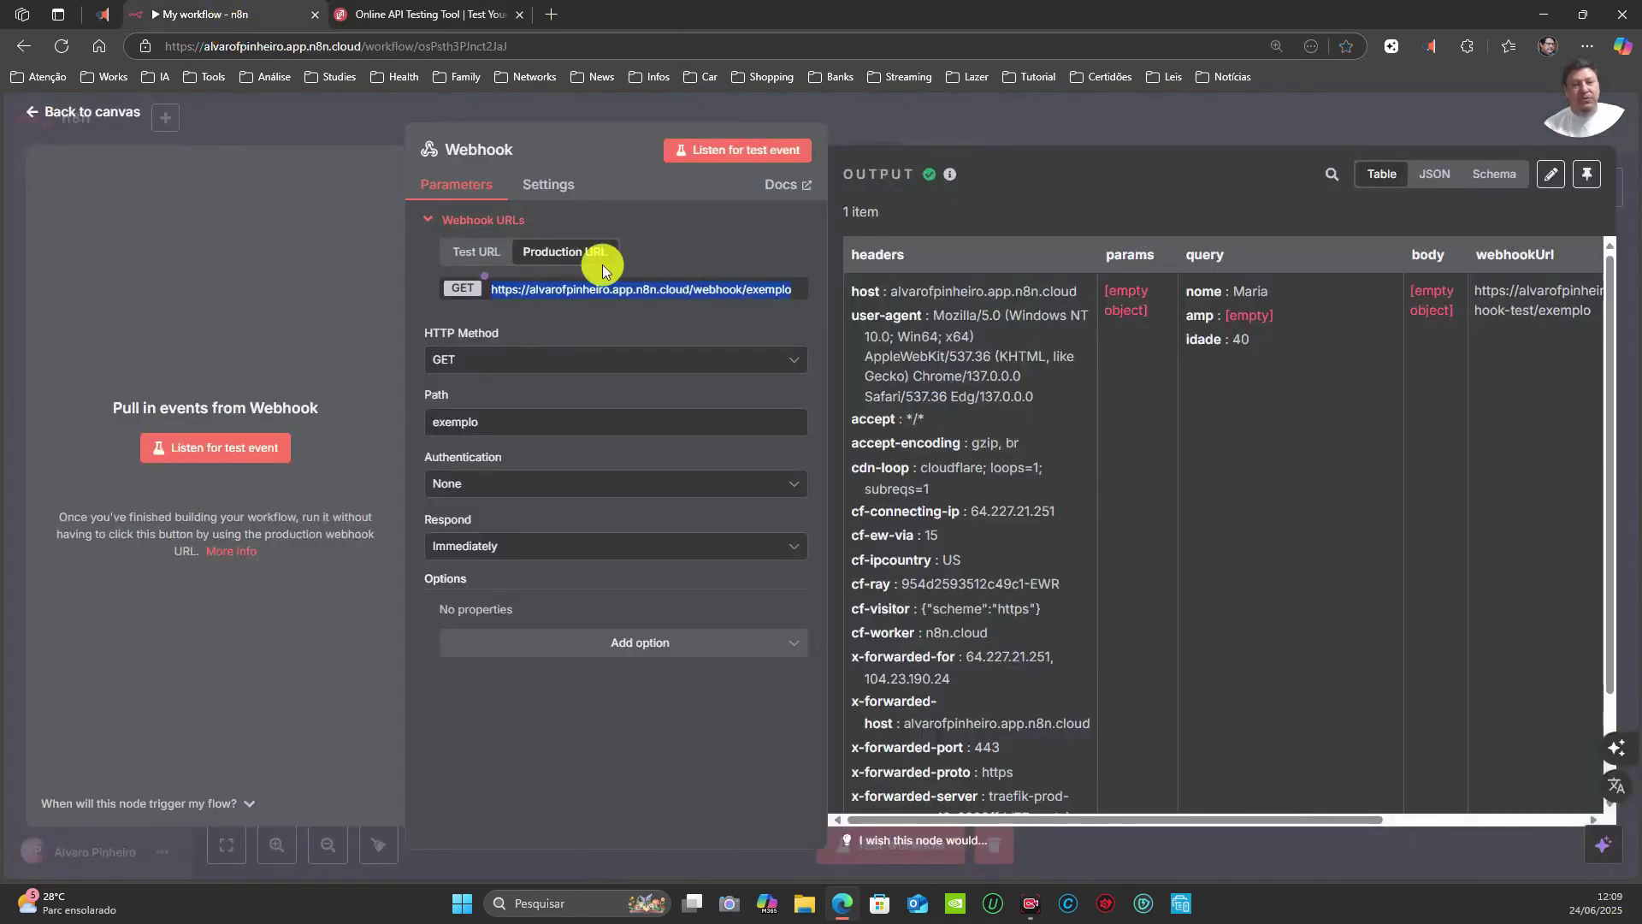
{"action": "left_click", "coordinate": [1091, 116]}
{"action": "left_click", "coordinate": [1191, 128]}
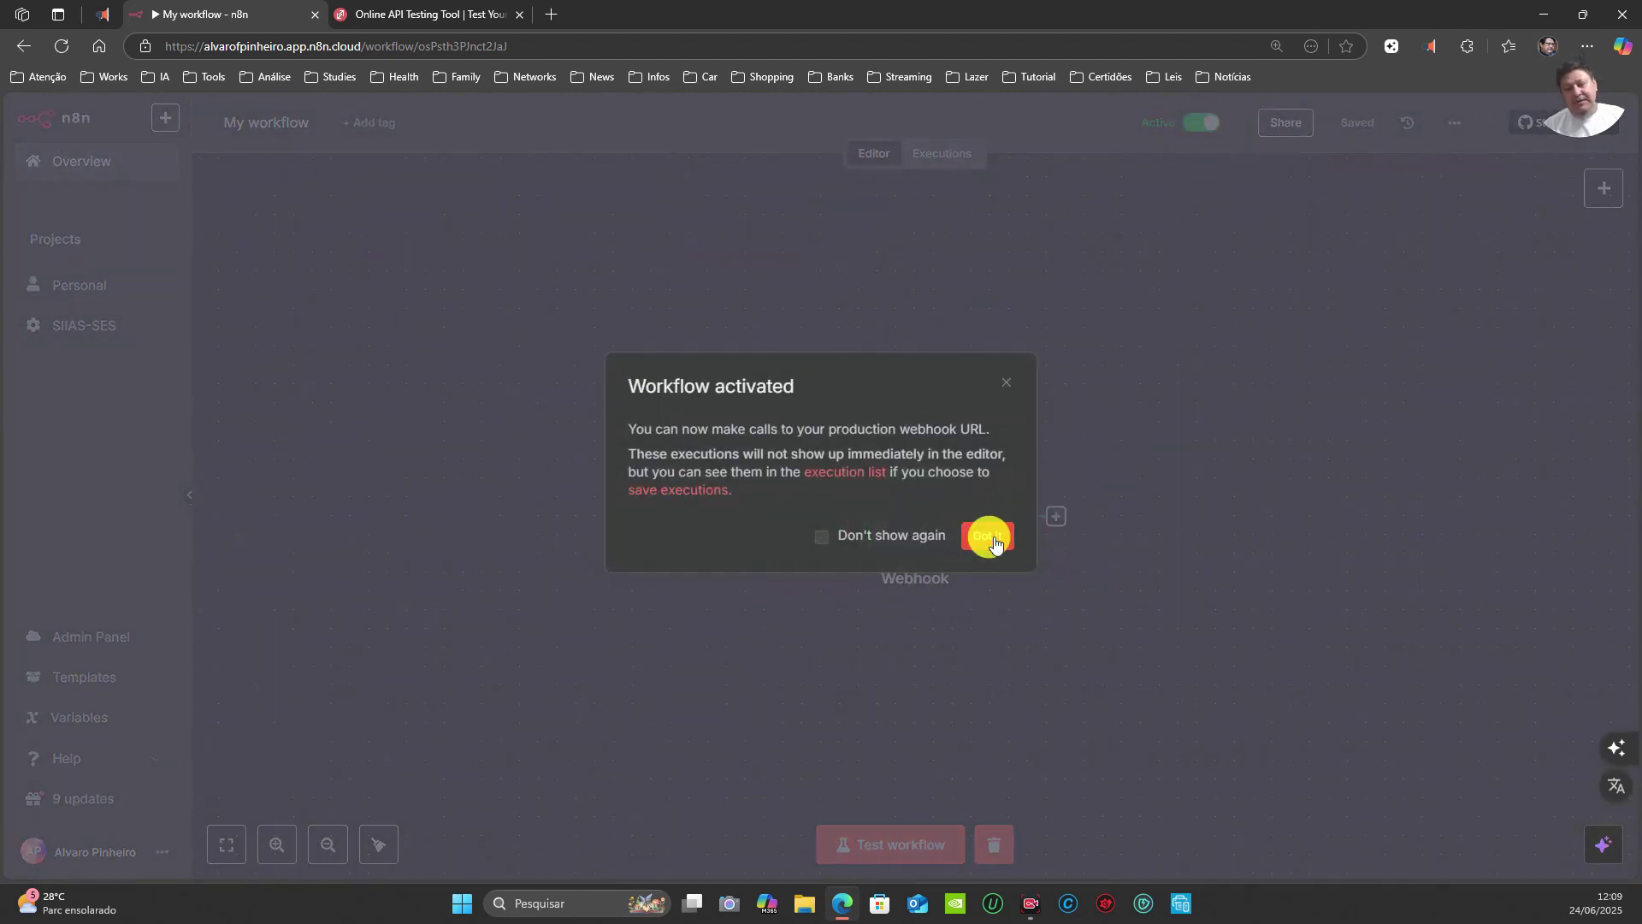
{"action": "left_click", "coordinate": [988, 537]}
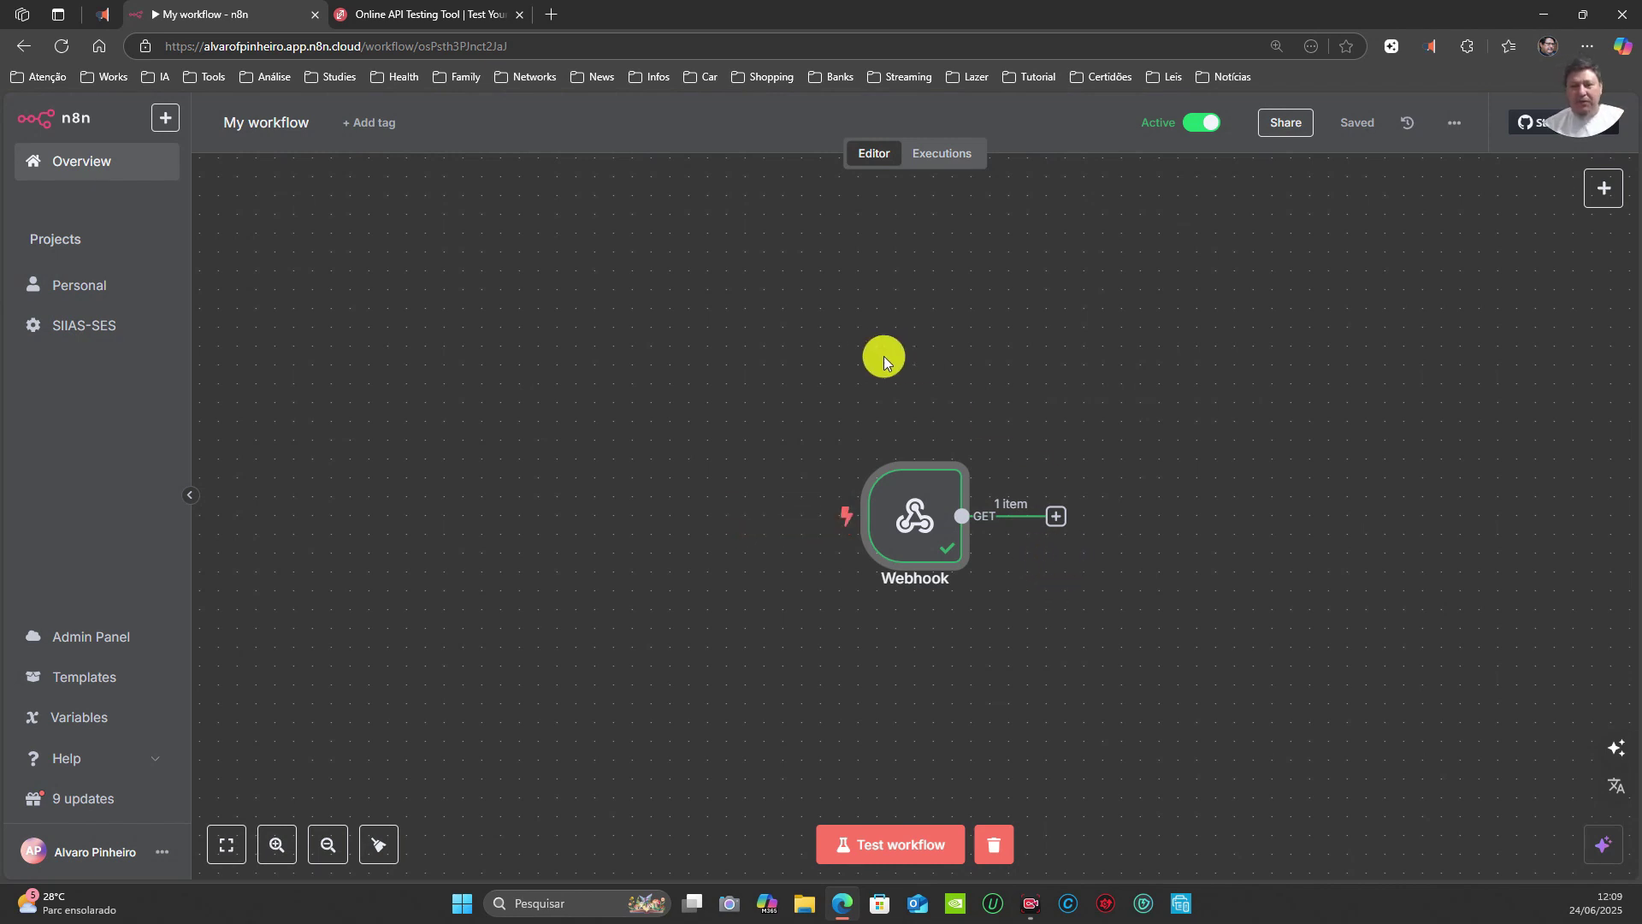
Step: Send the production request from ReqBin and view the new successful run in Executions
{"action": "left_click", "coordinate": [436, 16]}
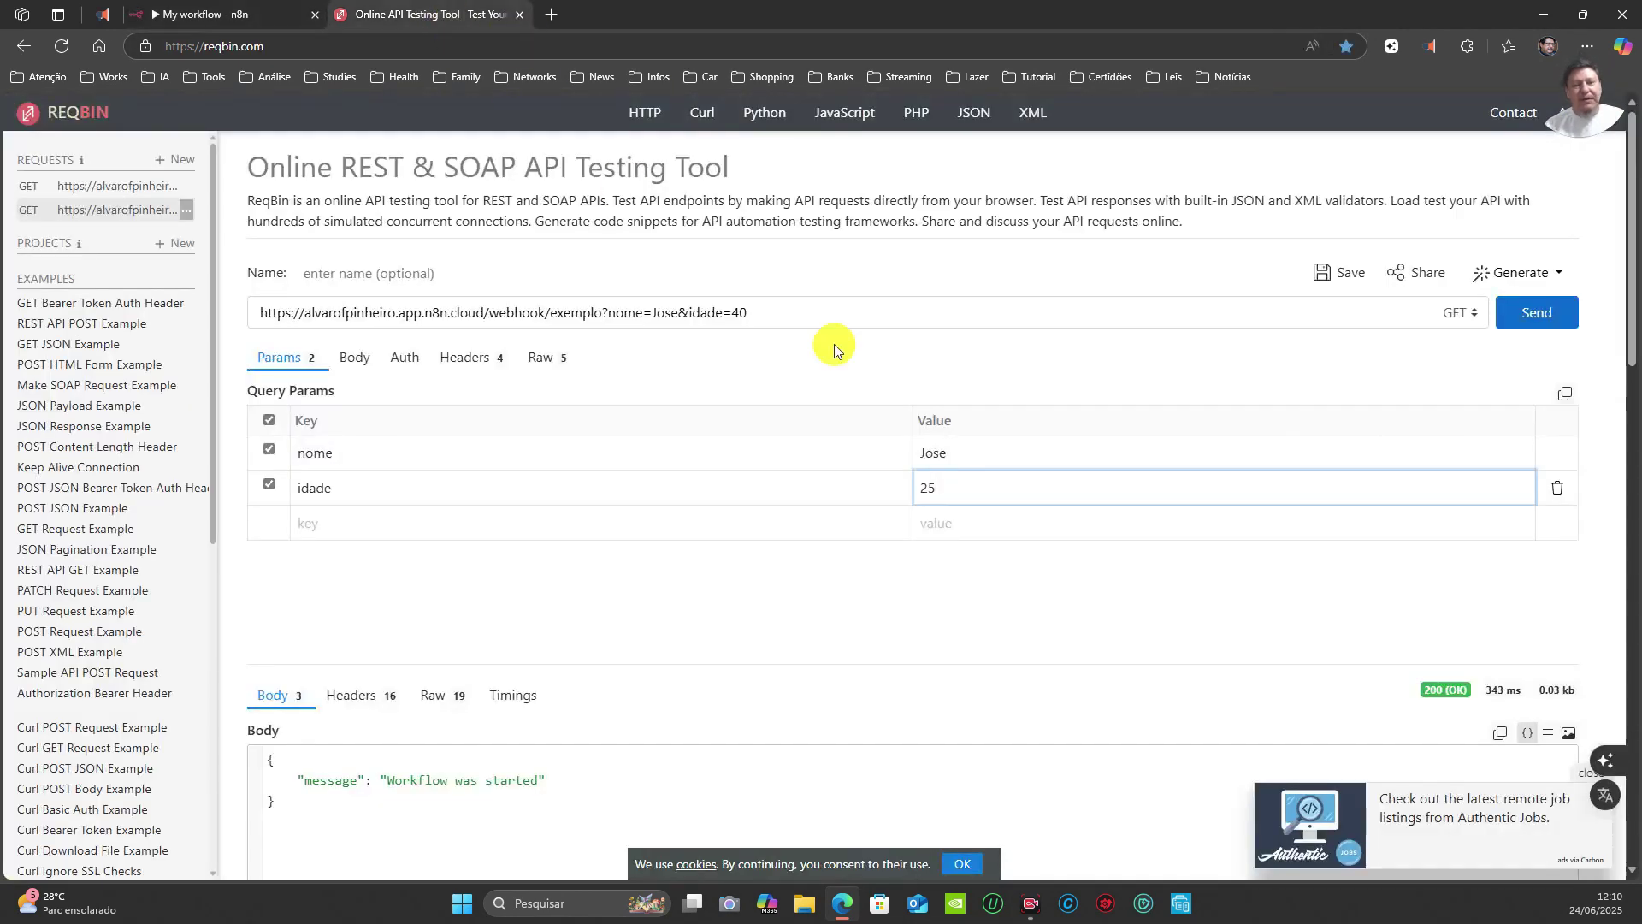
{"action": "left_click", "coordinate": [1526, 318]}
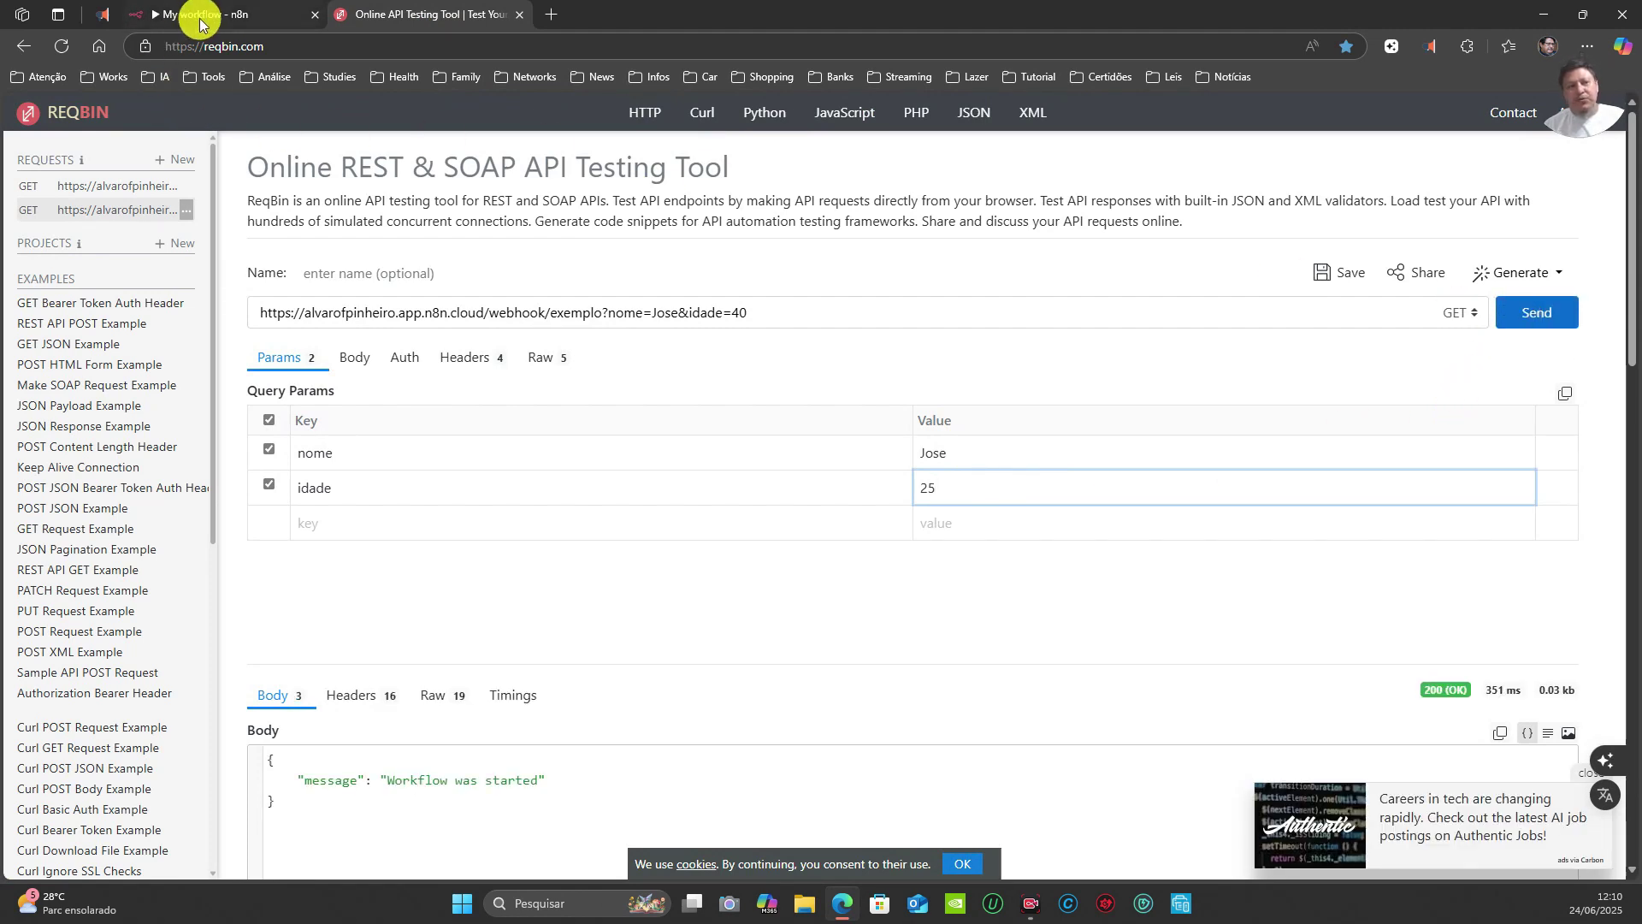
{"action": "left_click", "coordinate": [199, 17]}
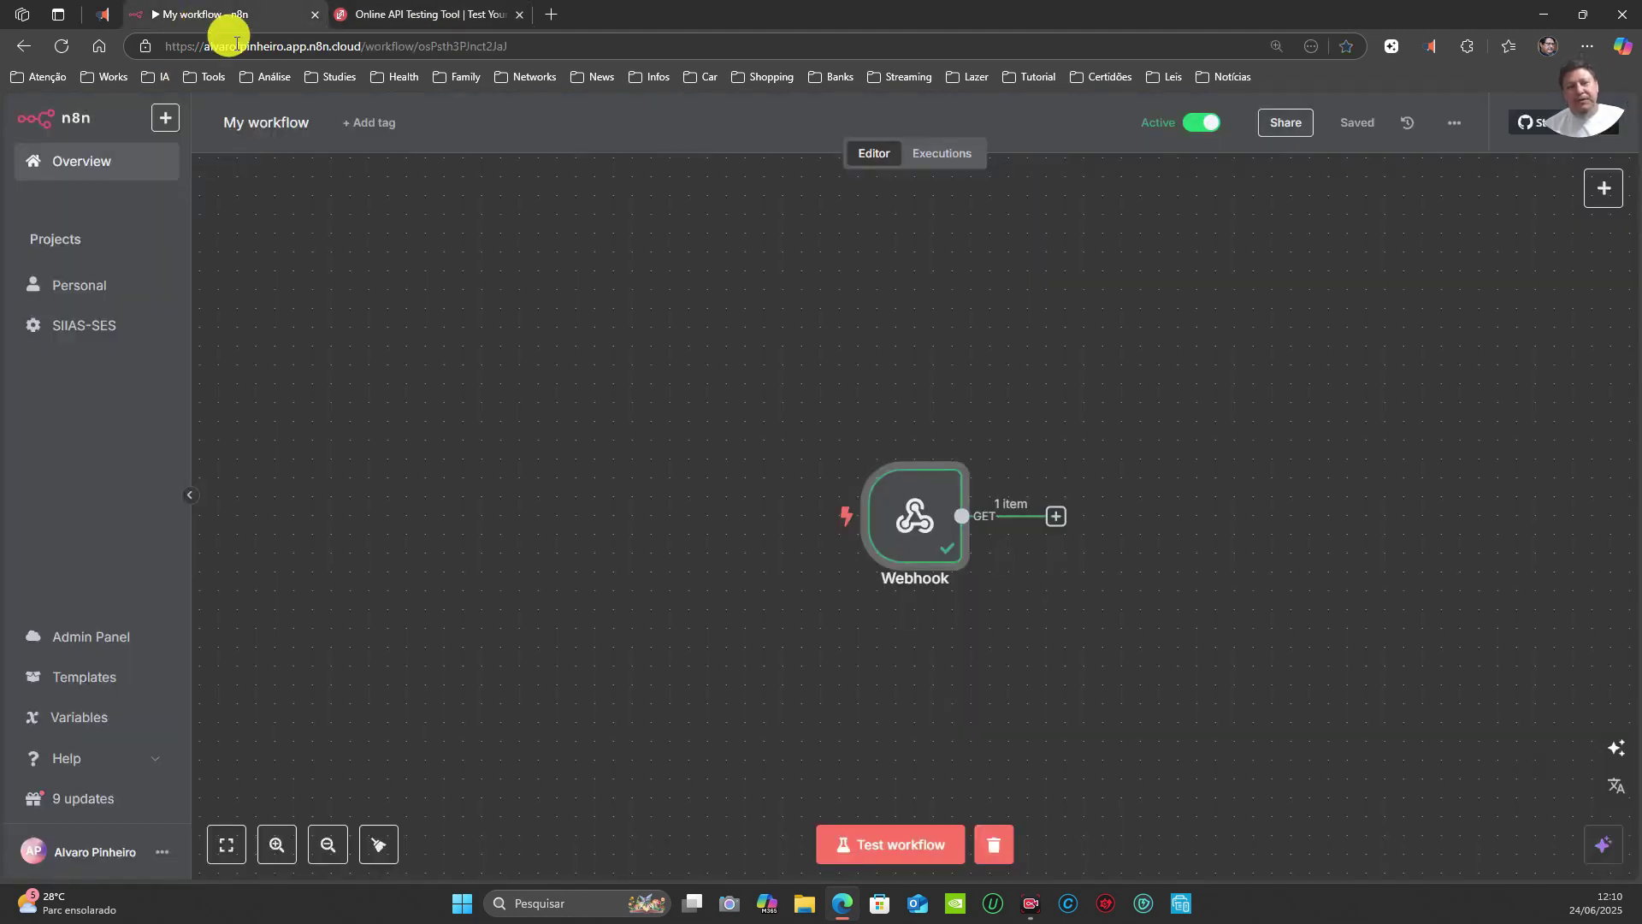
{"action": "left_click", "coordinate": [946, 161]}
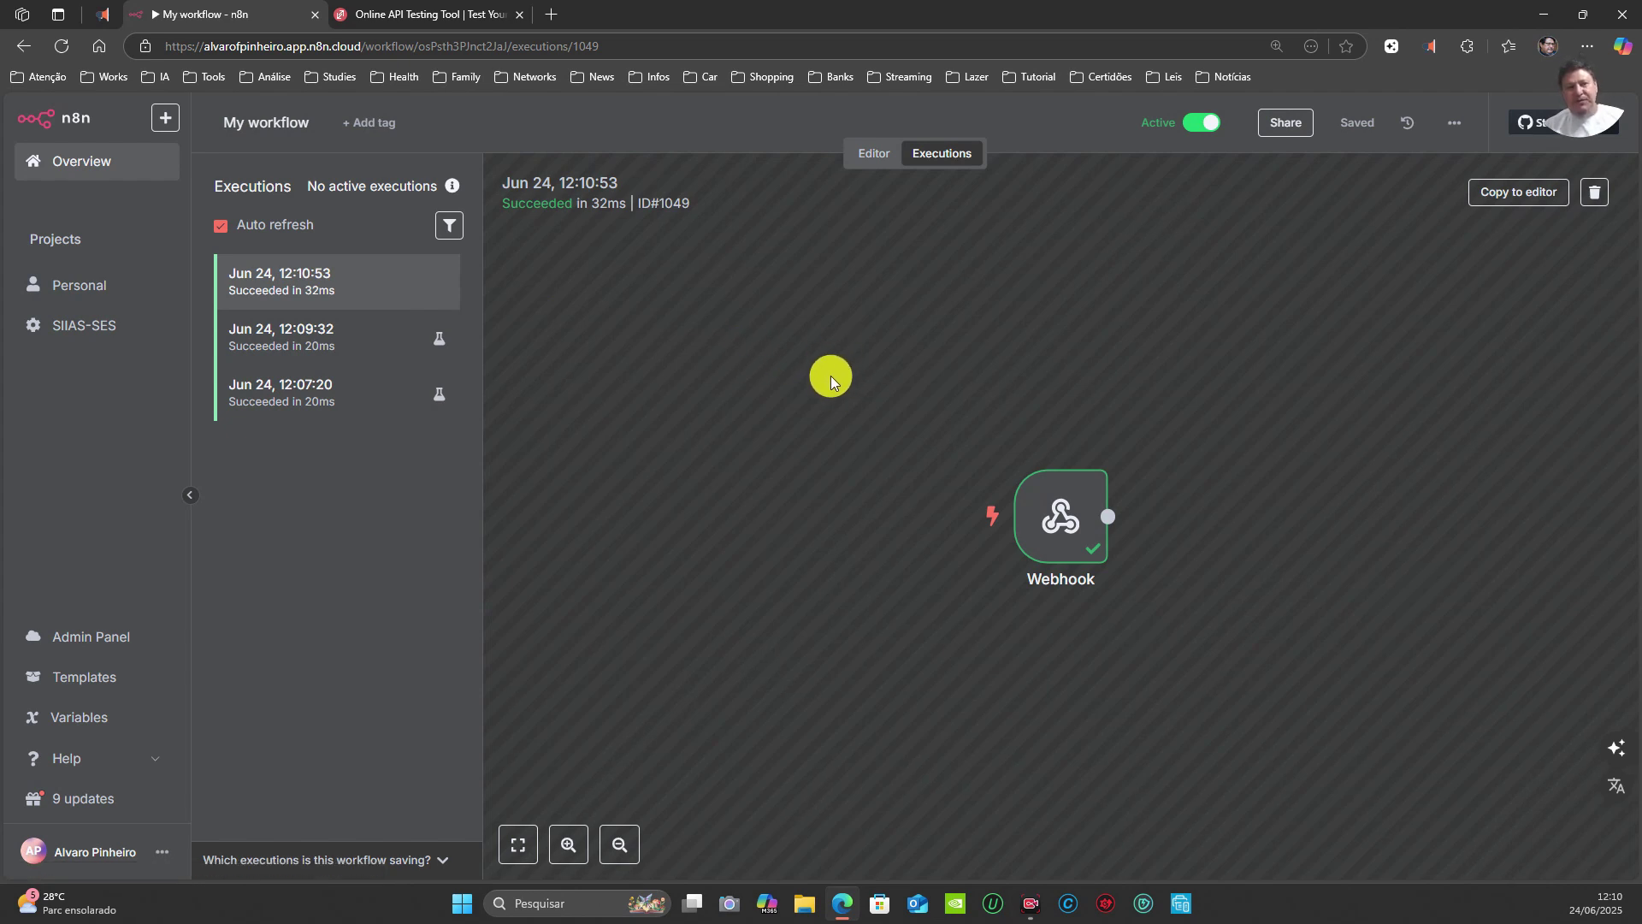
Step: In ReqBin, change the nome value to 'x' and resend the GET request to the production webhook
{"action": "left_click", "coordinate": [438, 15]}
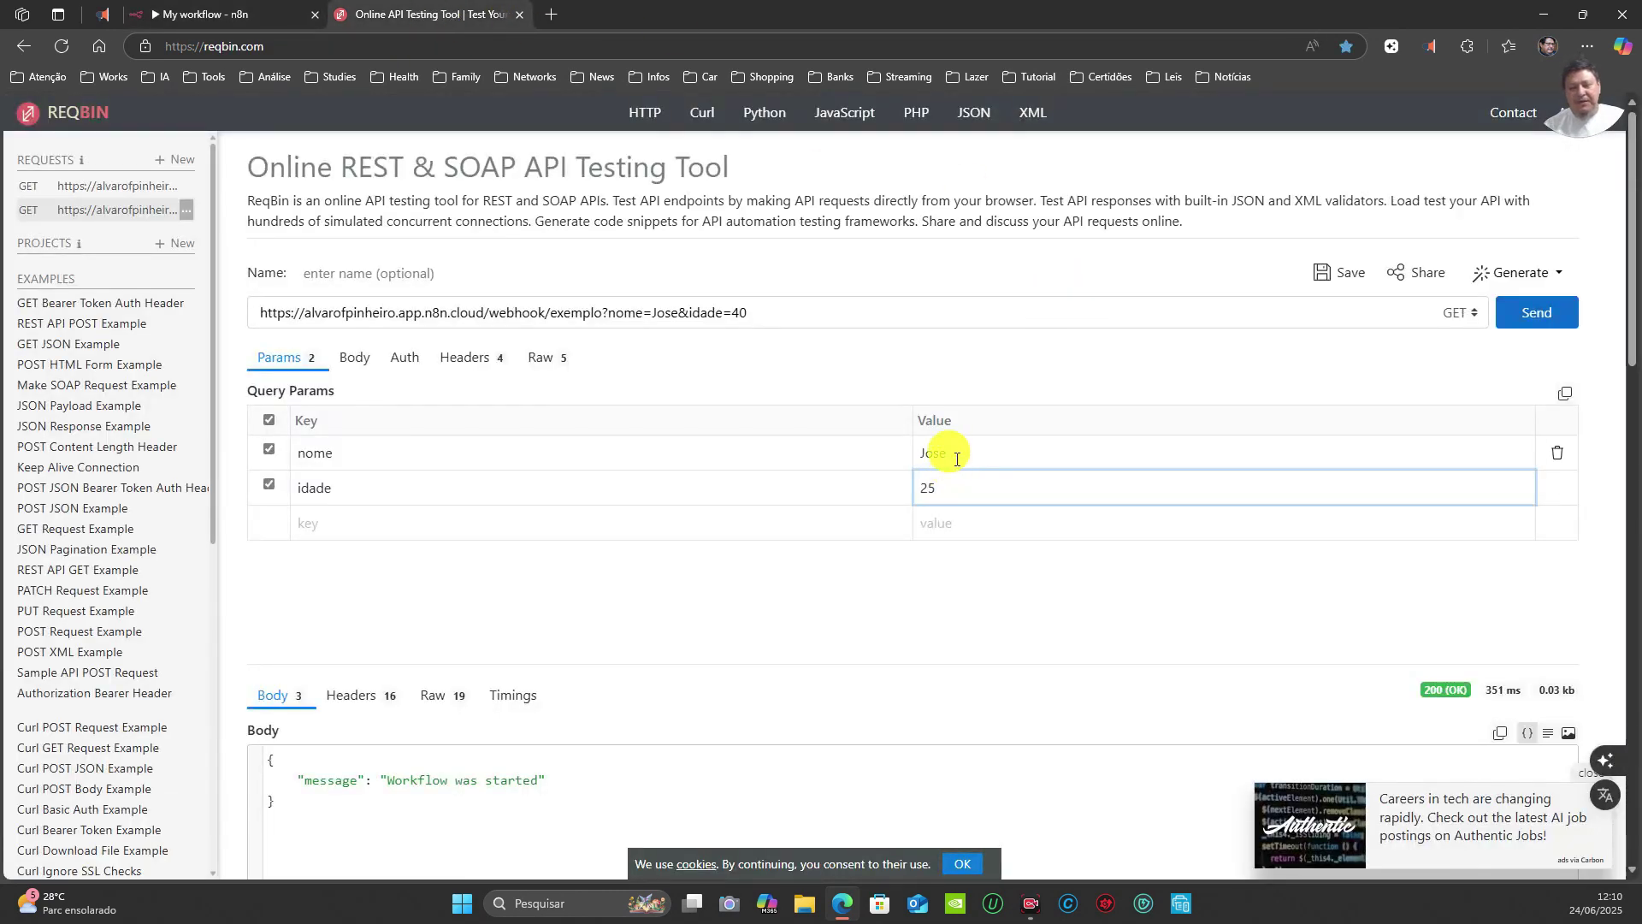
{"action": "left_click_drag", "start_coordinate": [944, 455], "coordinate": [856, 455]}
{"action": "type", "text": "x"}
{"action": "left_click", "coordinate": [924, 486]}
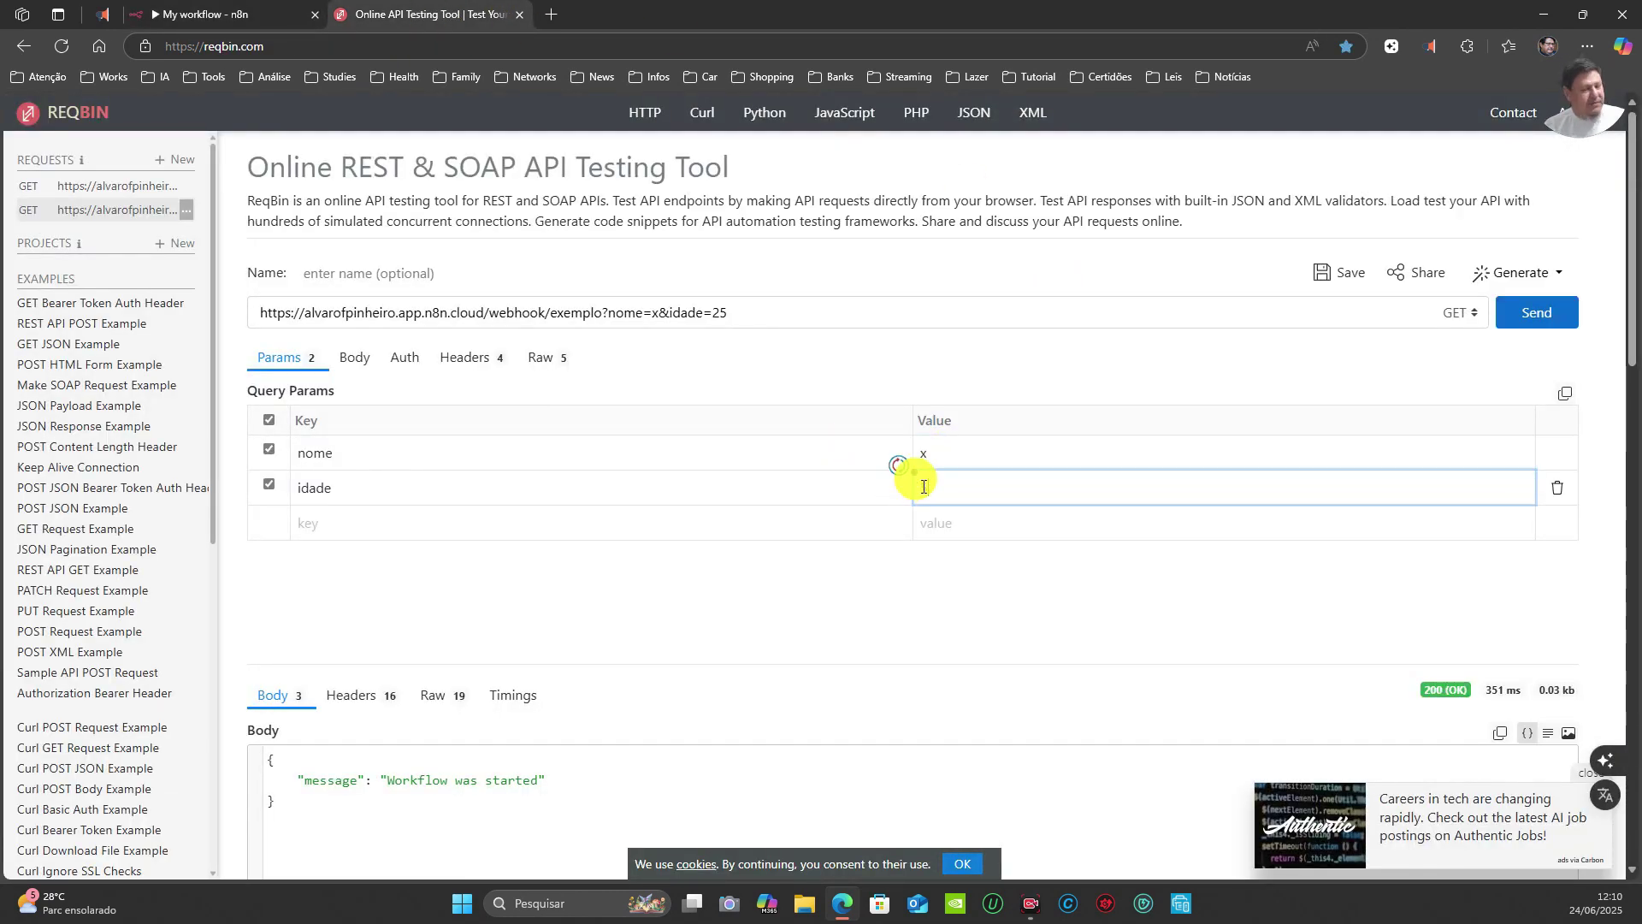
{"action": "left_click", "coordinate": [1534, 311]}
{"action": "left_click", "coordinate": [233, 16]}
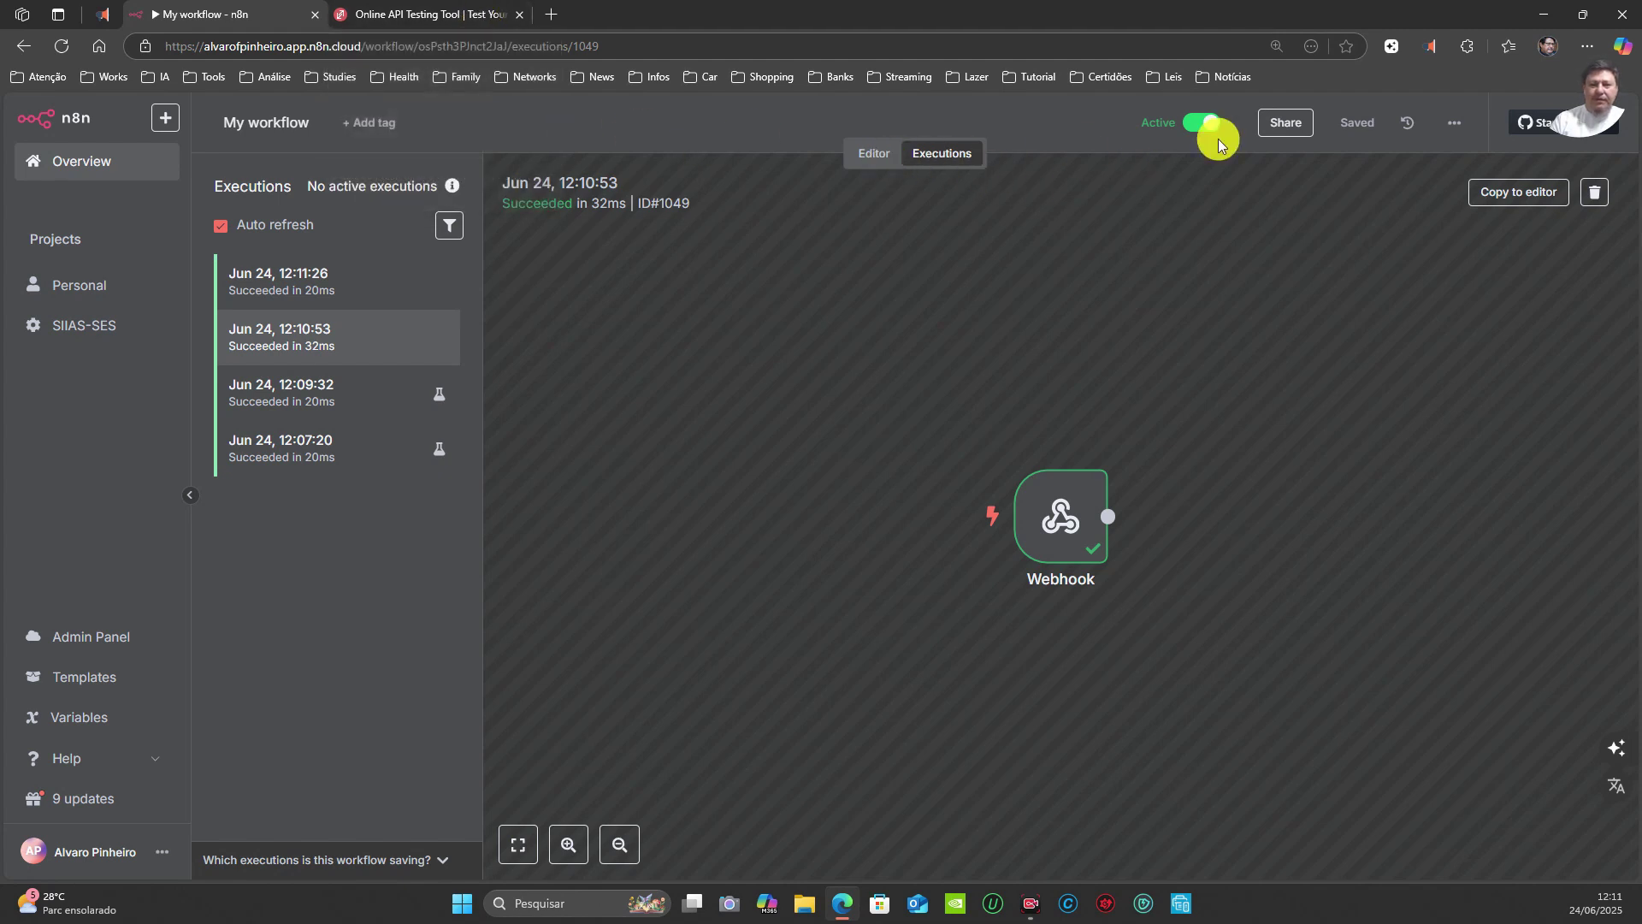
Step: Deactivate the workflow and copy the Webhook node's test URL
{"action": "left_click", "coordinate": [1193, 127]}
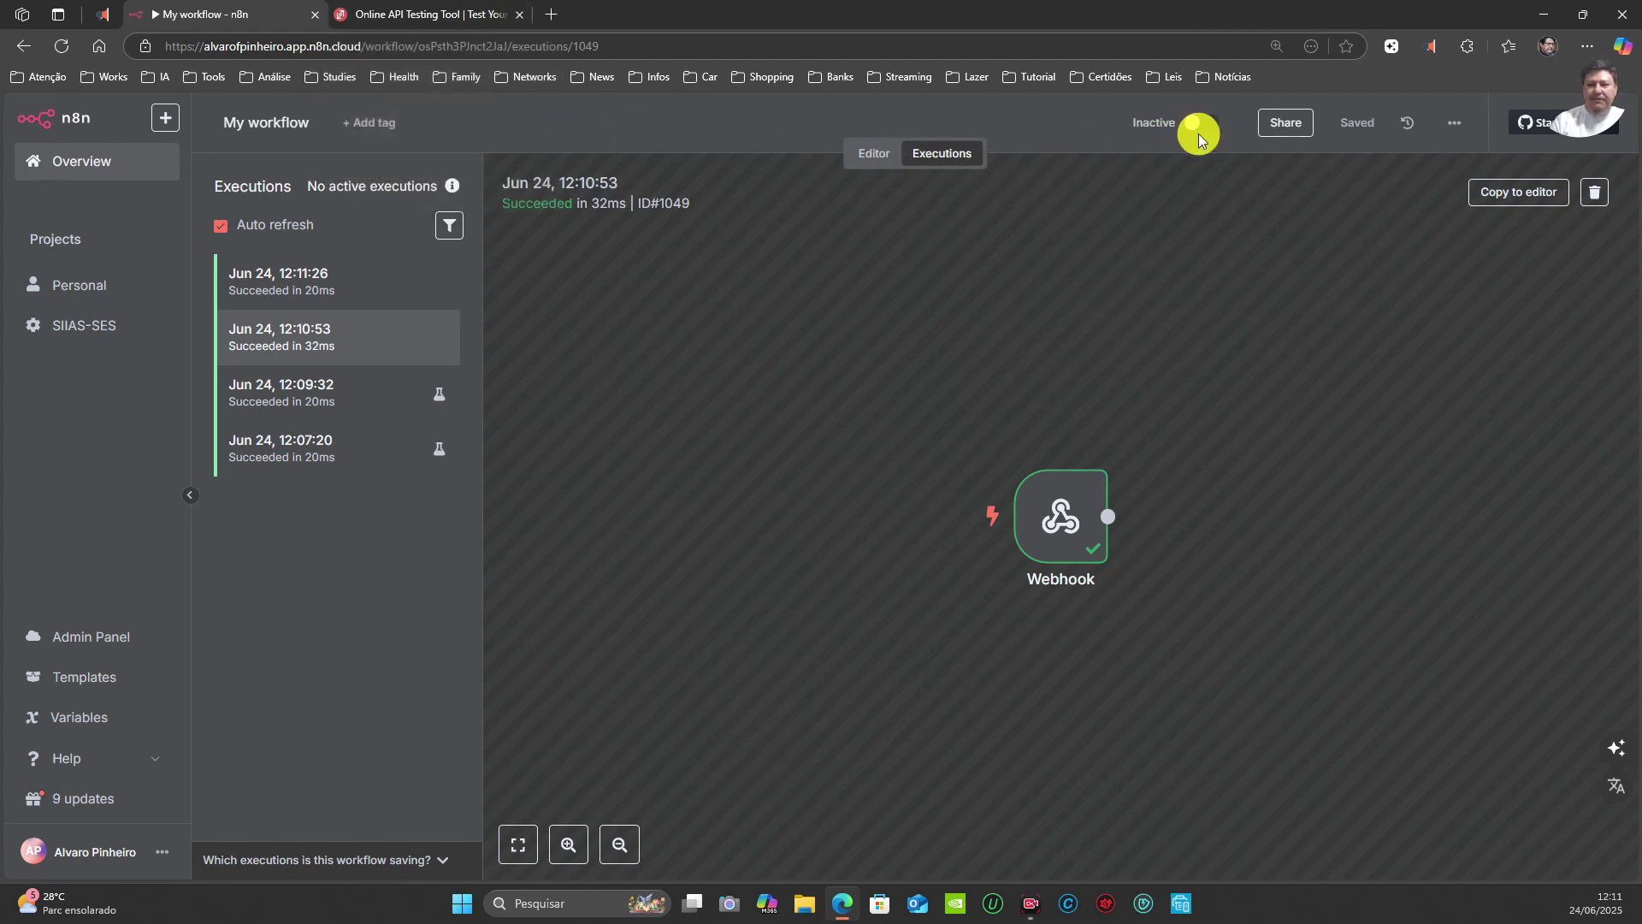
{"action": "left_click", "coordinate": [867, 161]}
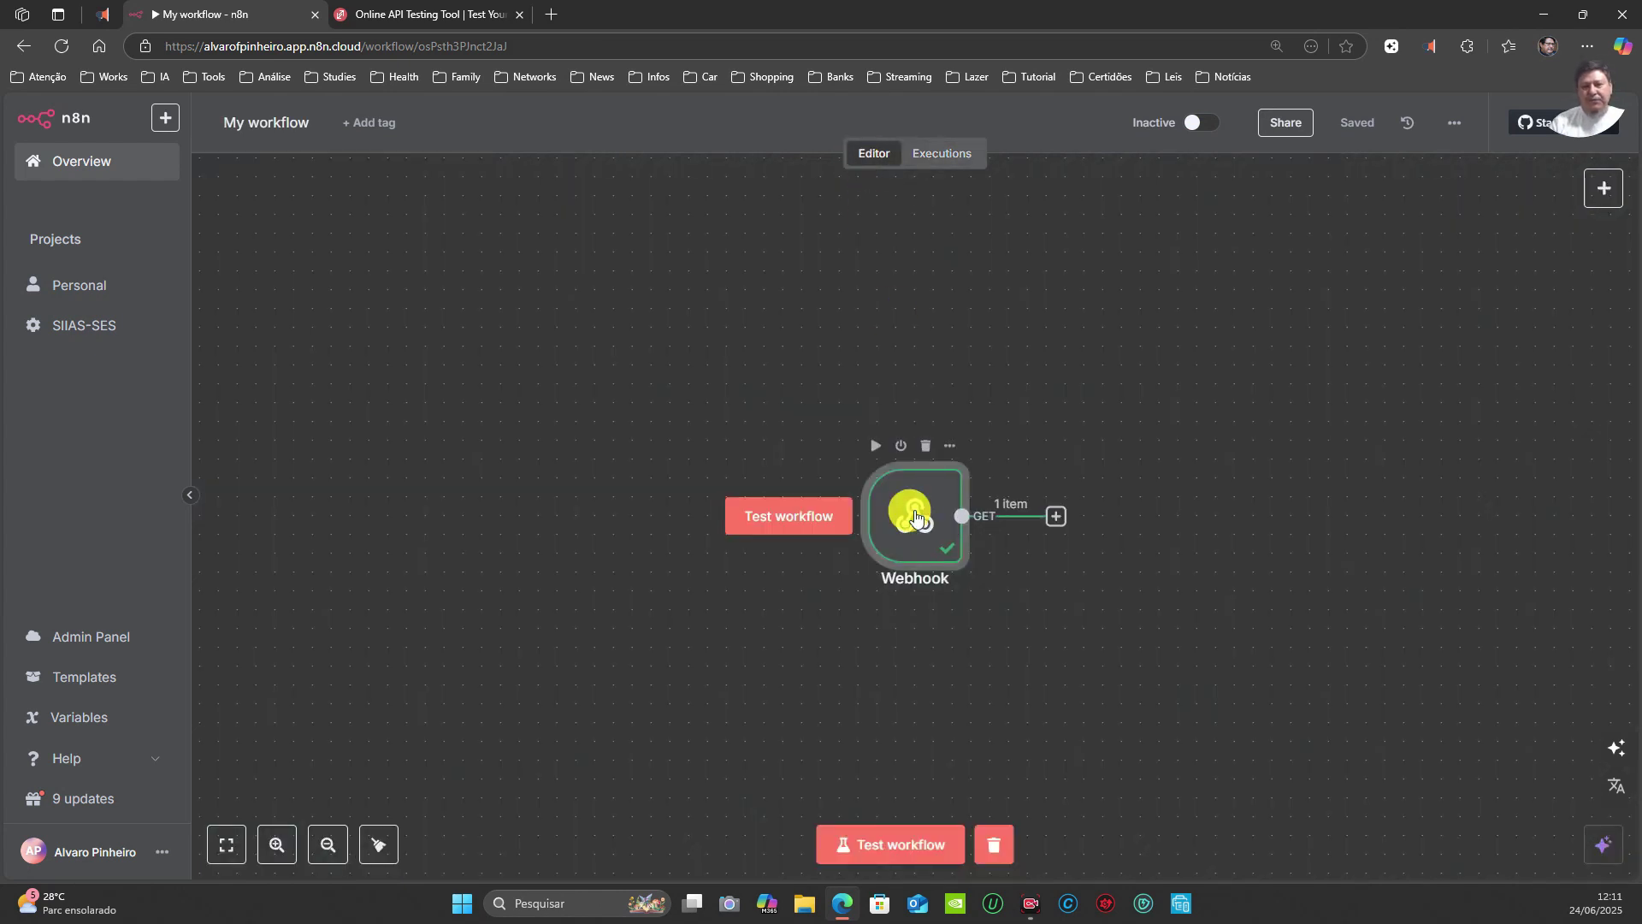
{"action": "double_click", "coordinate": [916, 518]}
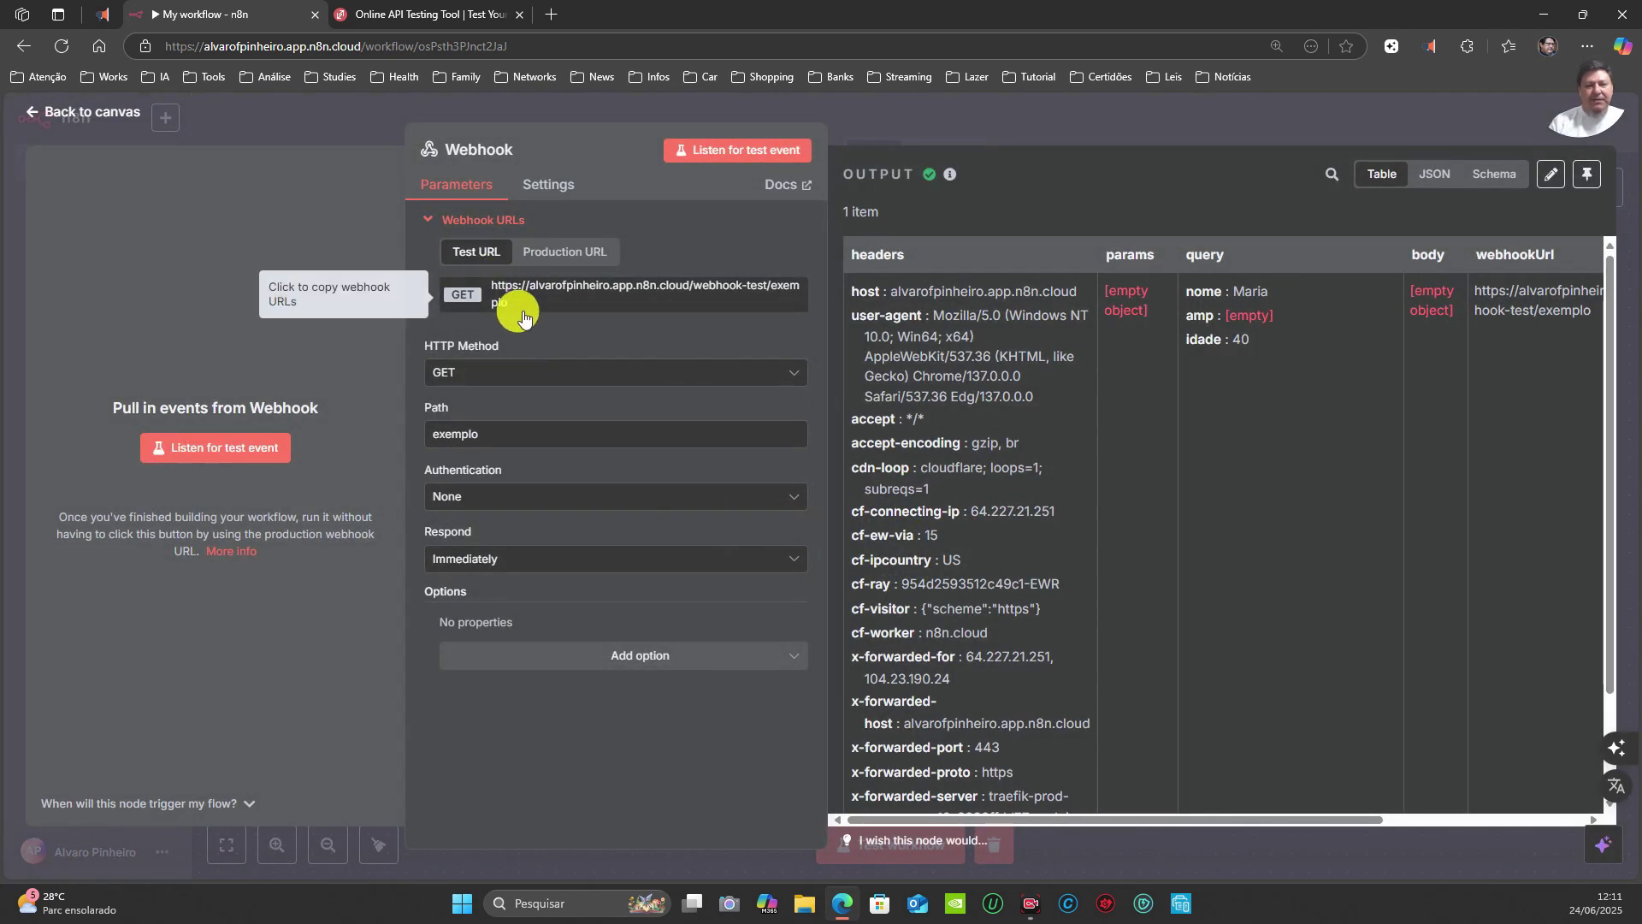
{"action": "left_click", "coordinate": [505, 295]}
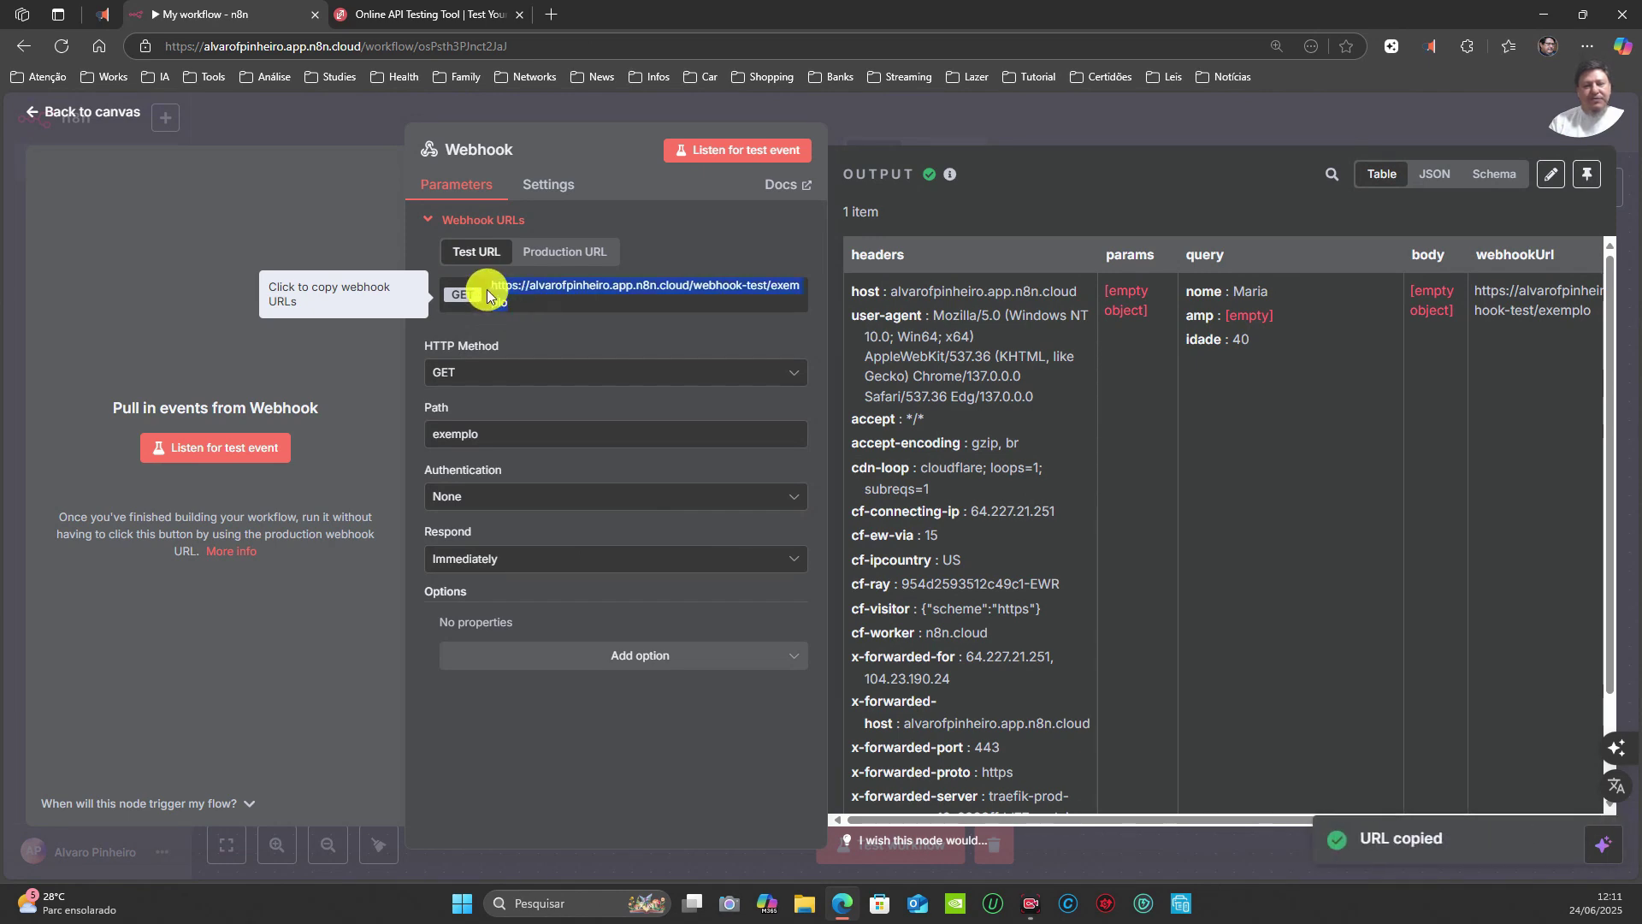
{"action": "right_click", "coordinate": [486, 290]}
Step: Replace ReqBin's request address with the copied /webhook-test/exemplo test URL
{"action": "left_click", "coordinate": [504, 157]}
{"action": "key", "text": "ctrl+Tab"}
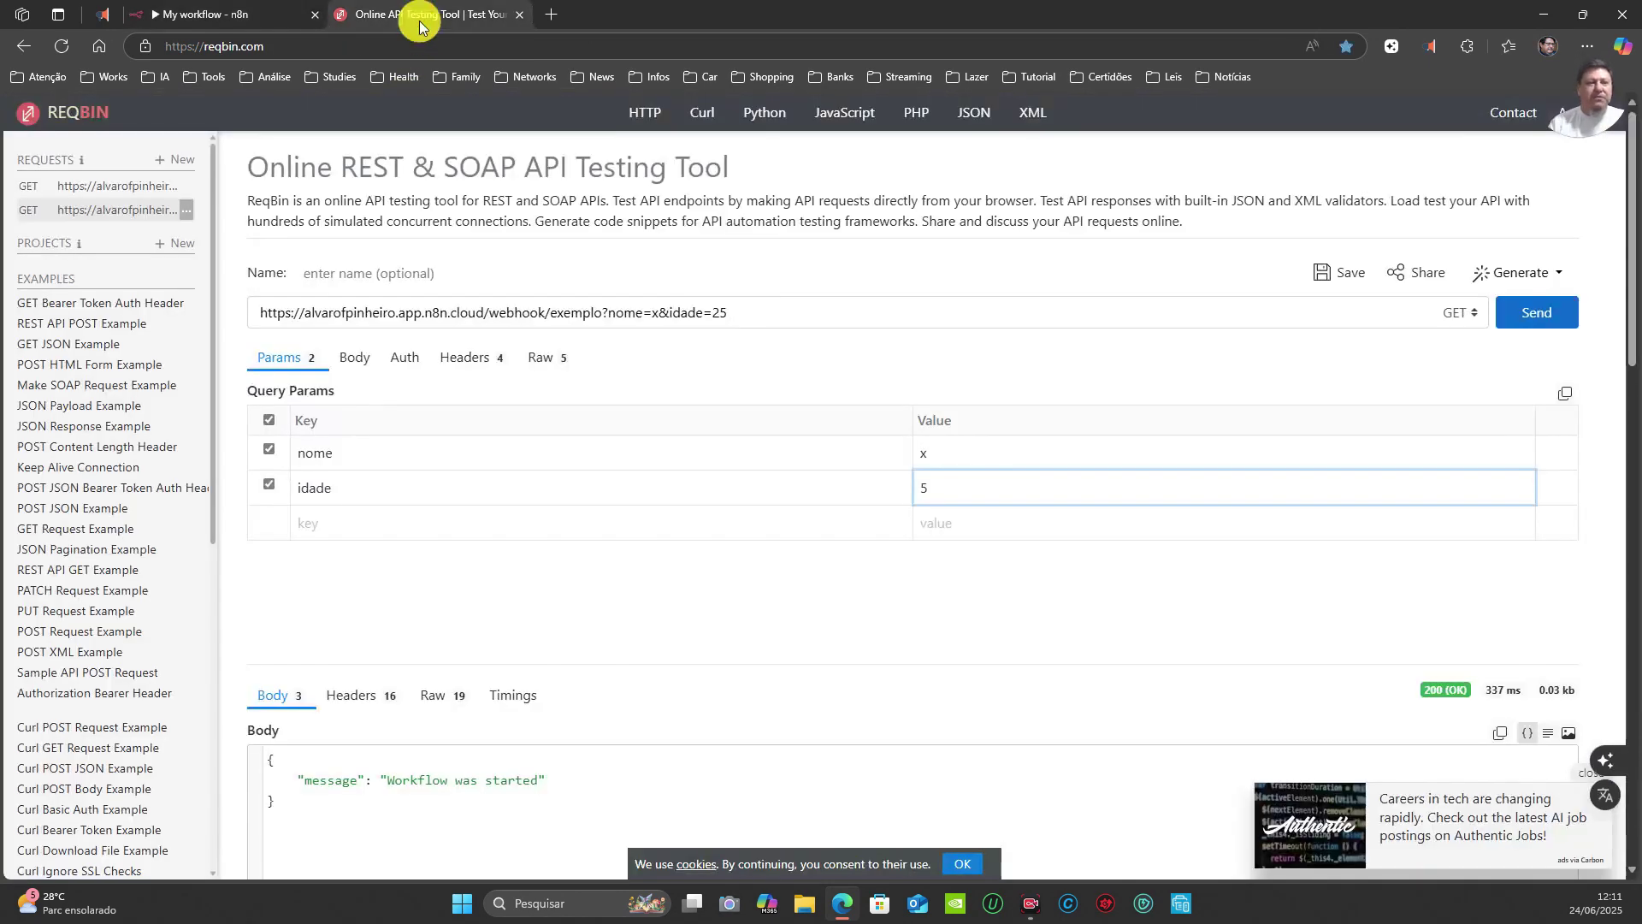
{"action": "left_click_drag", "start_coordinate": [602, 313], "coordinate": [228, 322]}
{"action": "key", "text": "ctrl+v"}
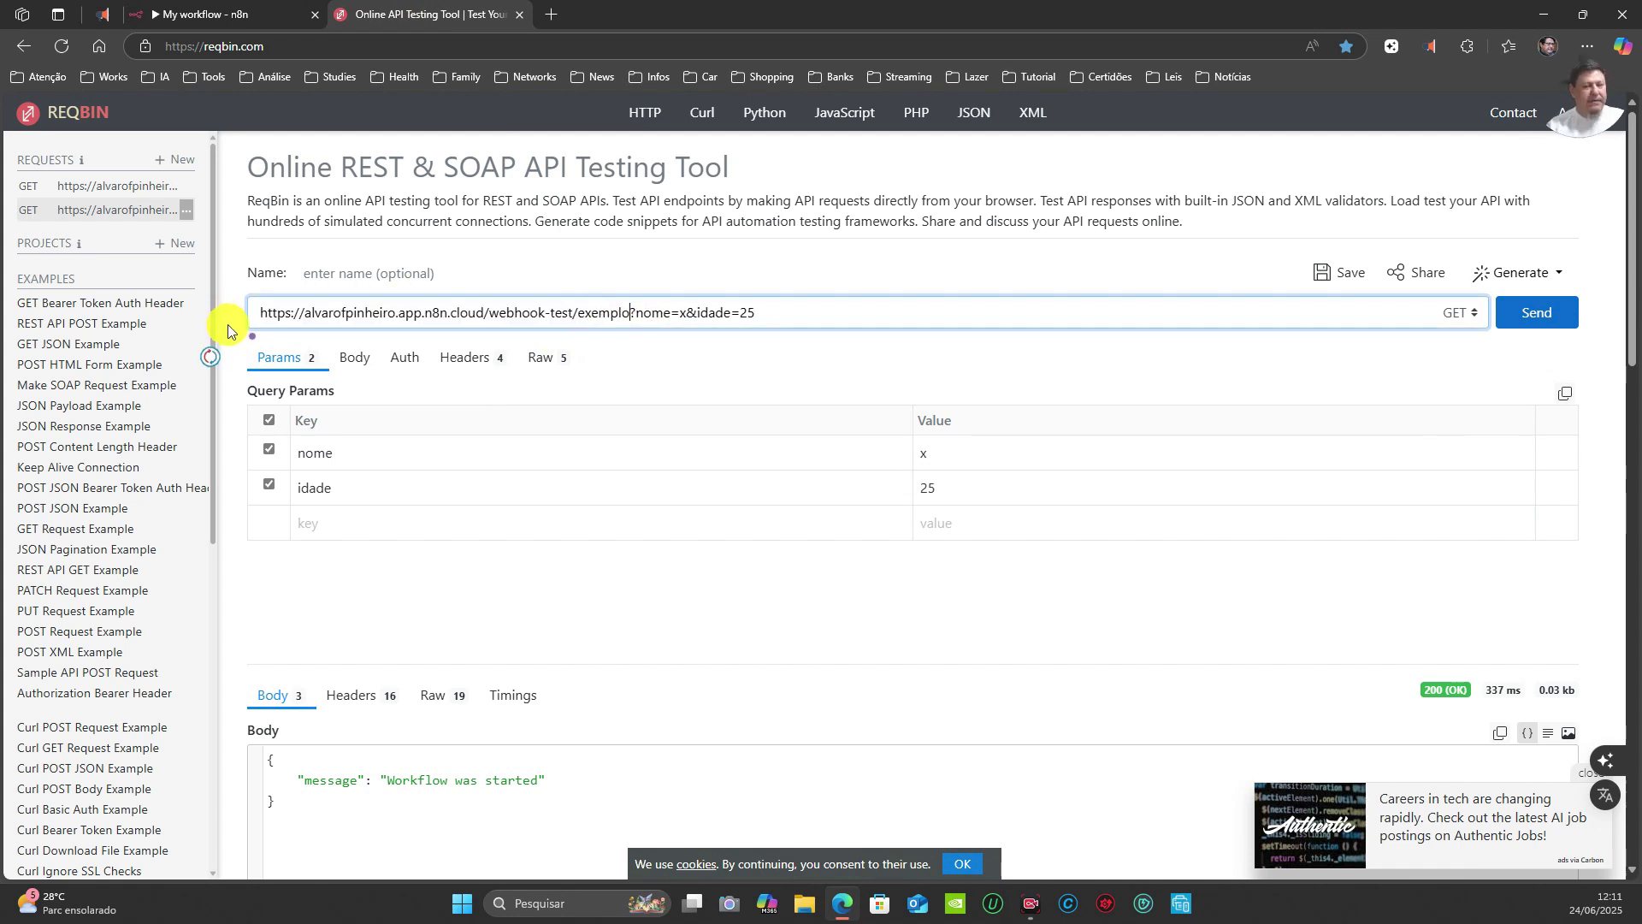
Step: Close the Webhook node details in n8n and move the node up and left
{"action": "left_click", "coordinate": [171, 15]}
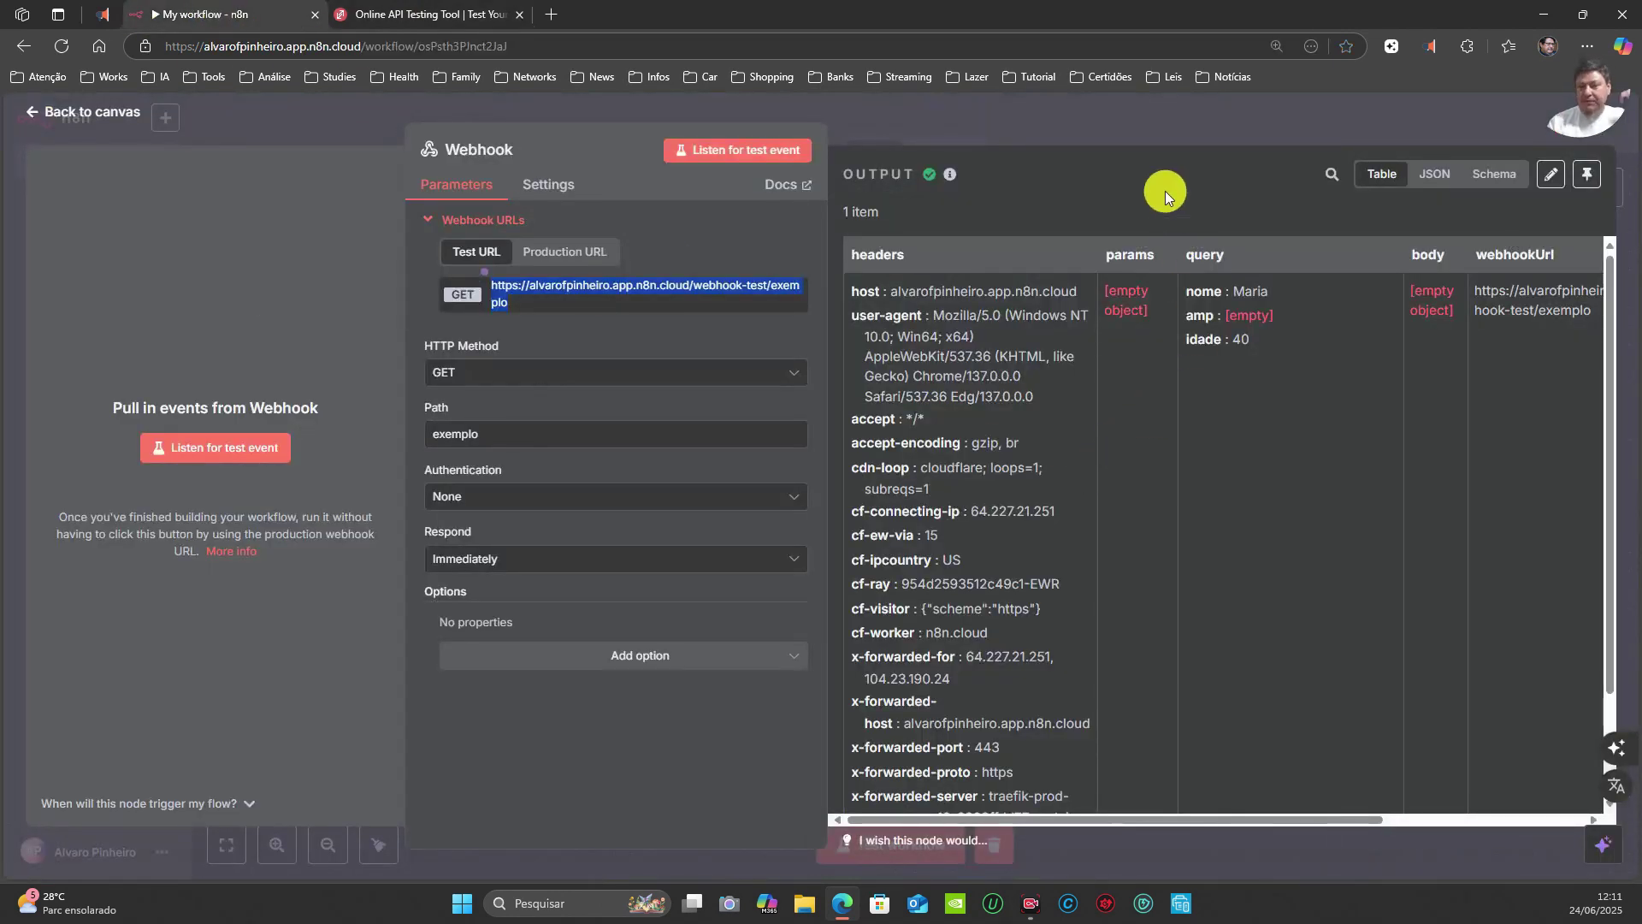
{"action": "left_click", "coordinate": [1144, 118]}
{"action": "left_click_drag", "start_coordinate": [931, 521], "coordinate": [625, 417]}
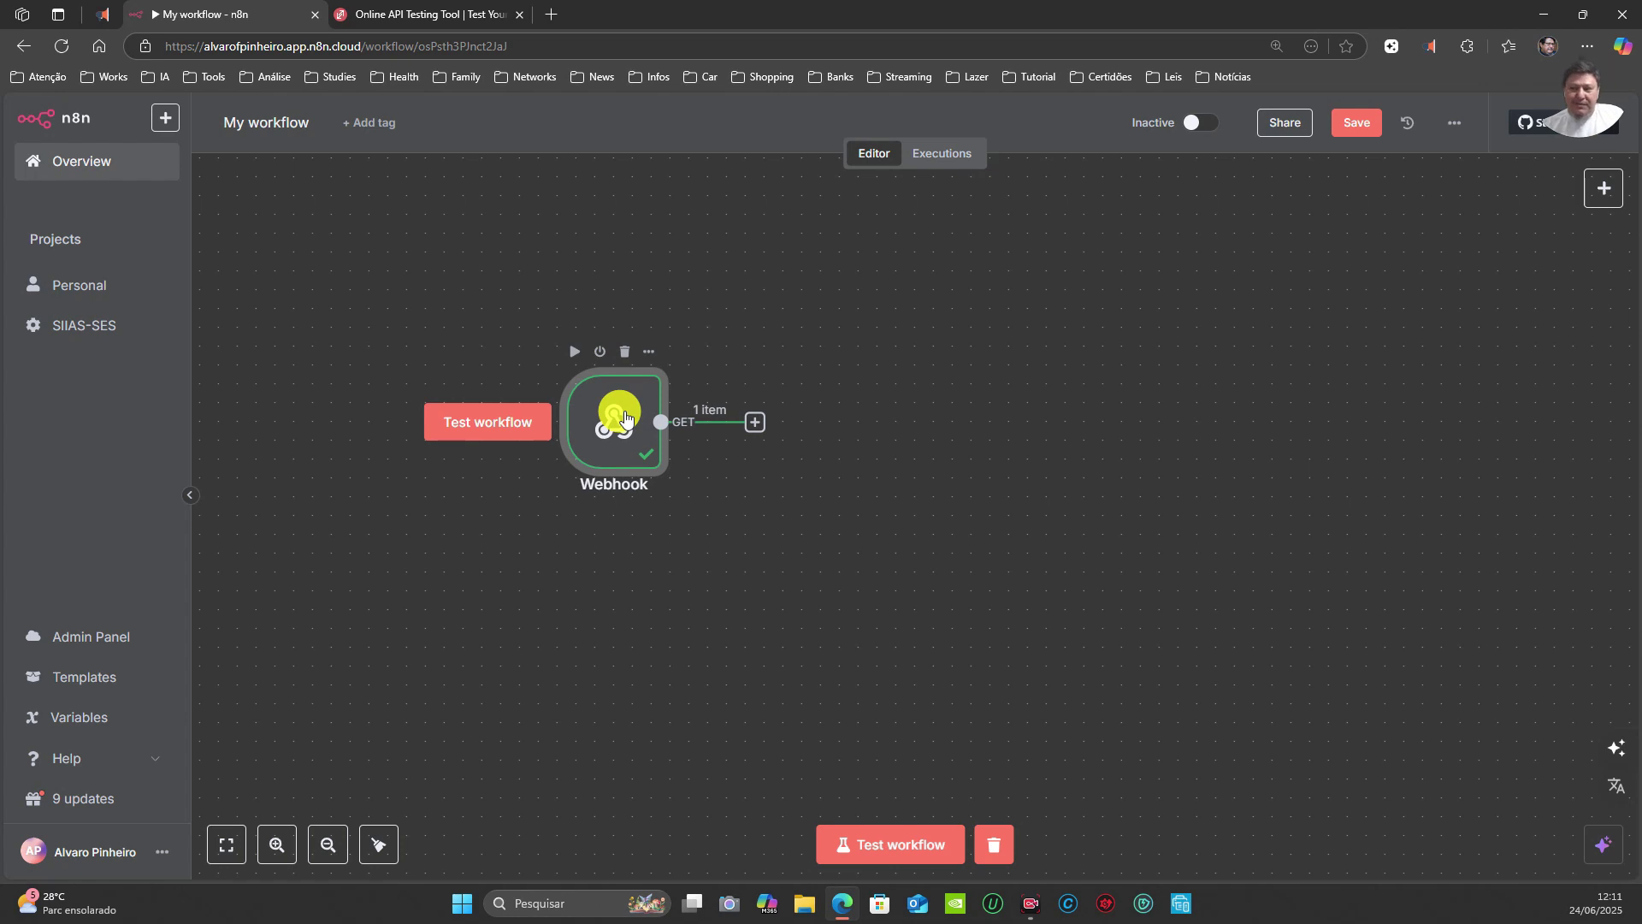
Step: Add an Edit Fields node after the Webhook
{"action": "left_click", "coordinate": [756, 423]}
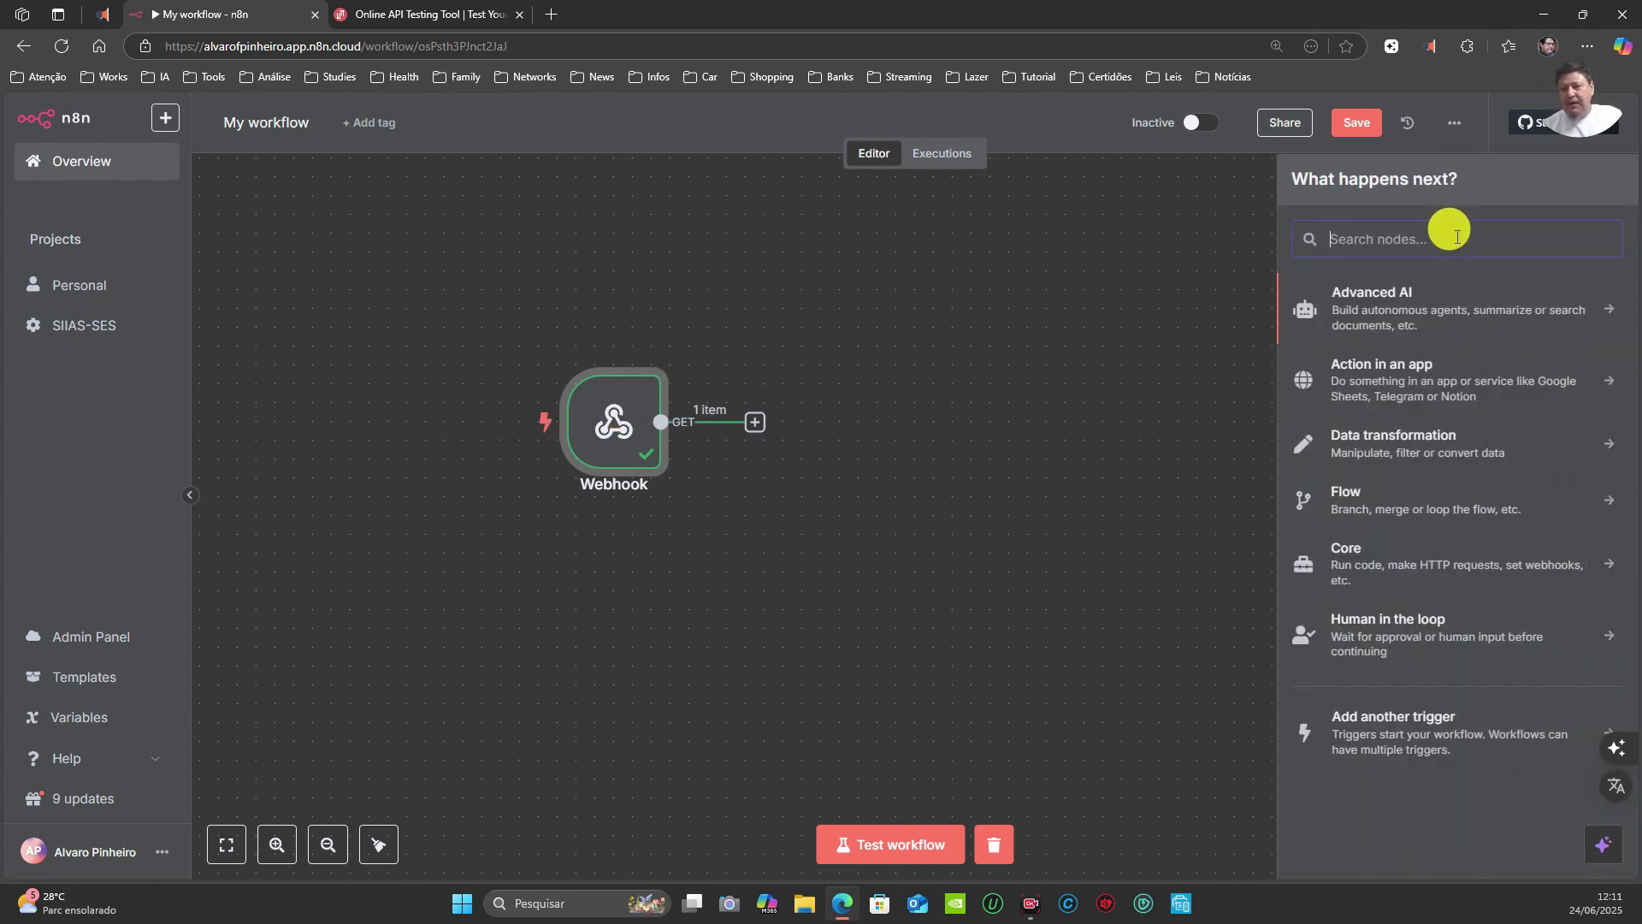
{"action": "type", "text": "edit"}
{"action": "left_click", "coordinate": [1385, 375]}
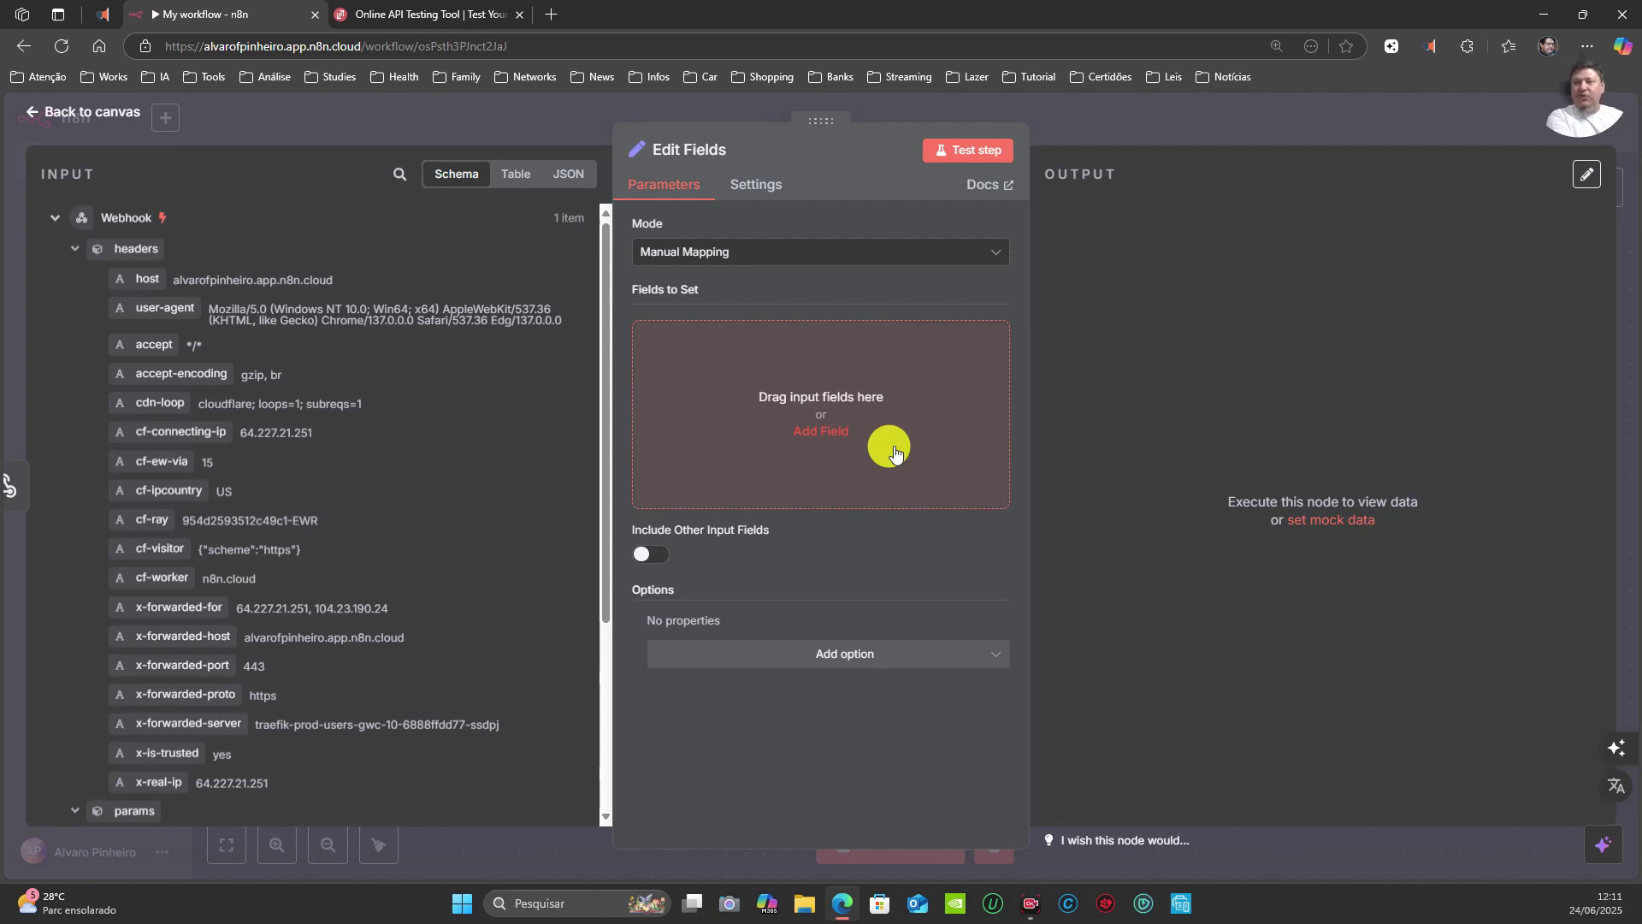
Step: Map the query's nome and idade into two fields, typing idade as a Number
{"action": "left_click", "coordinate": [822, 431]}
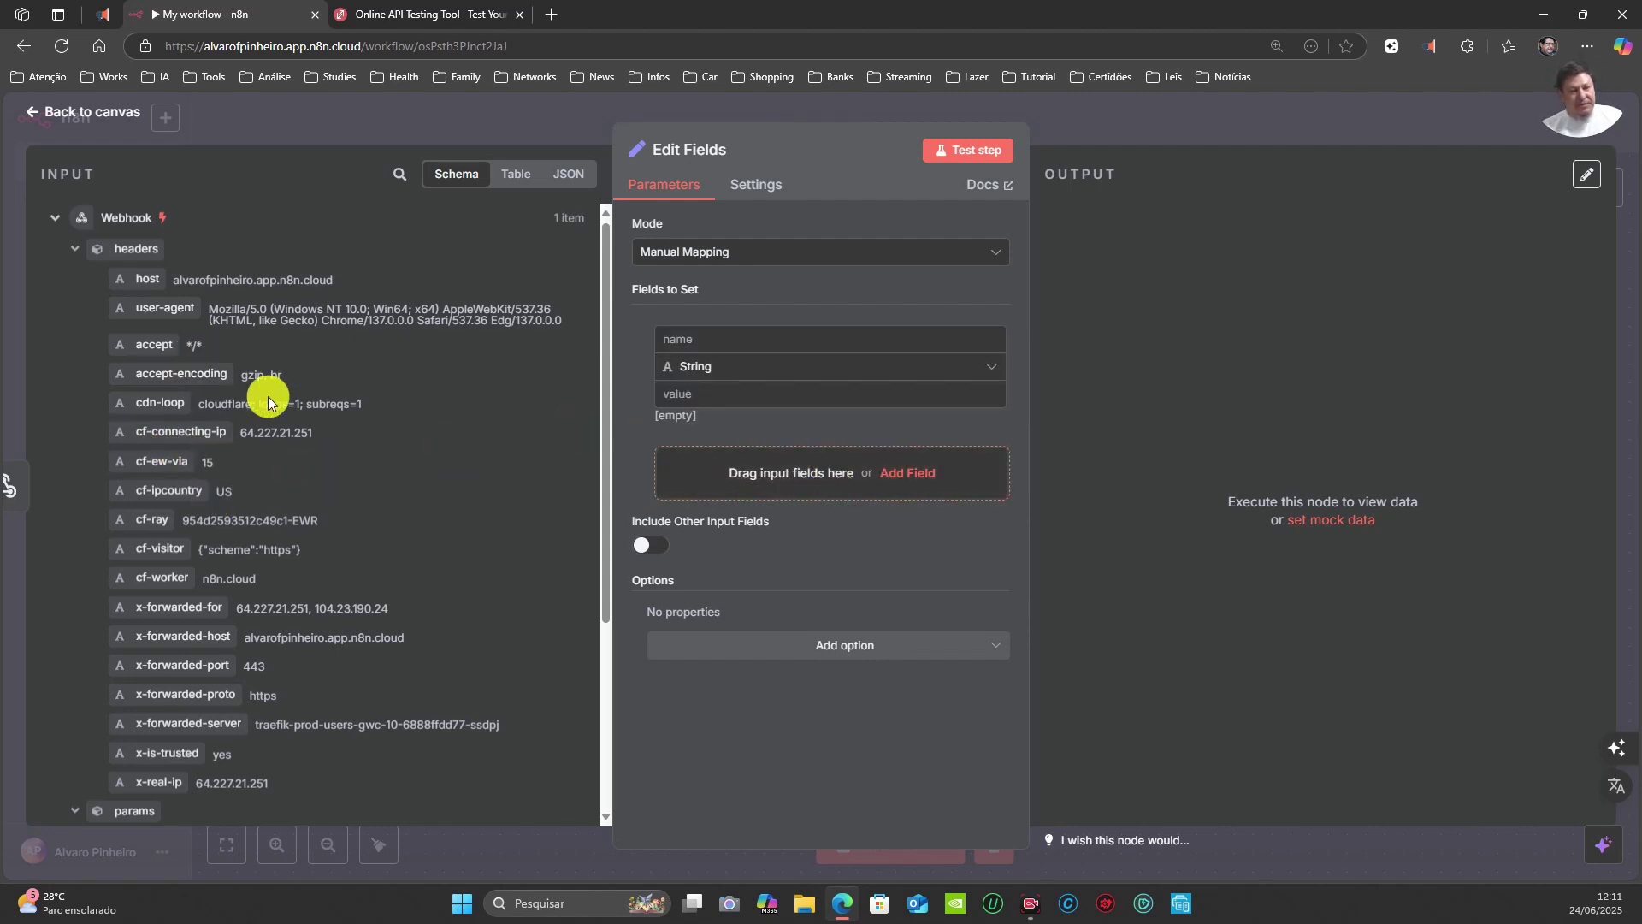
{"action": "scroll", "coordinate": [296, 442], "scroll_direction": "down", "scroll_amount": 3}
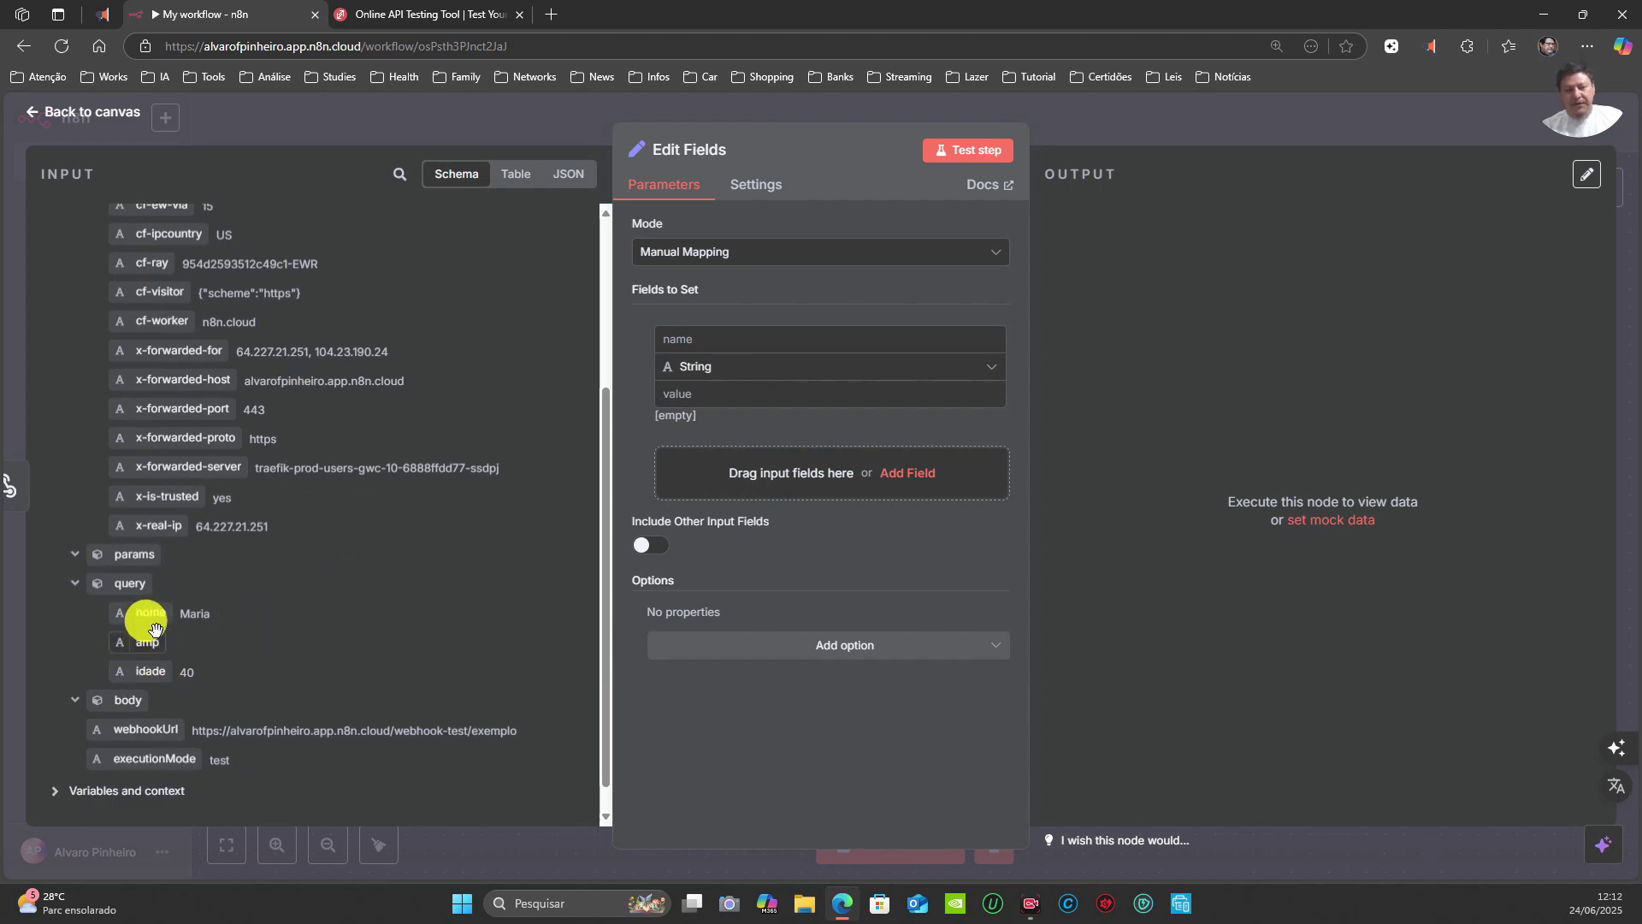
{"action": "left_click_drag", "start_coordinate": [137, 608], "coordinate": [734, 381]}
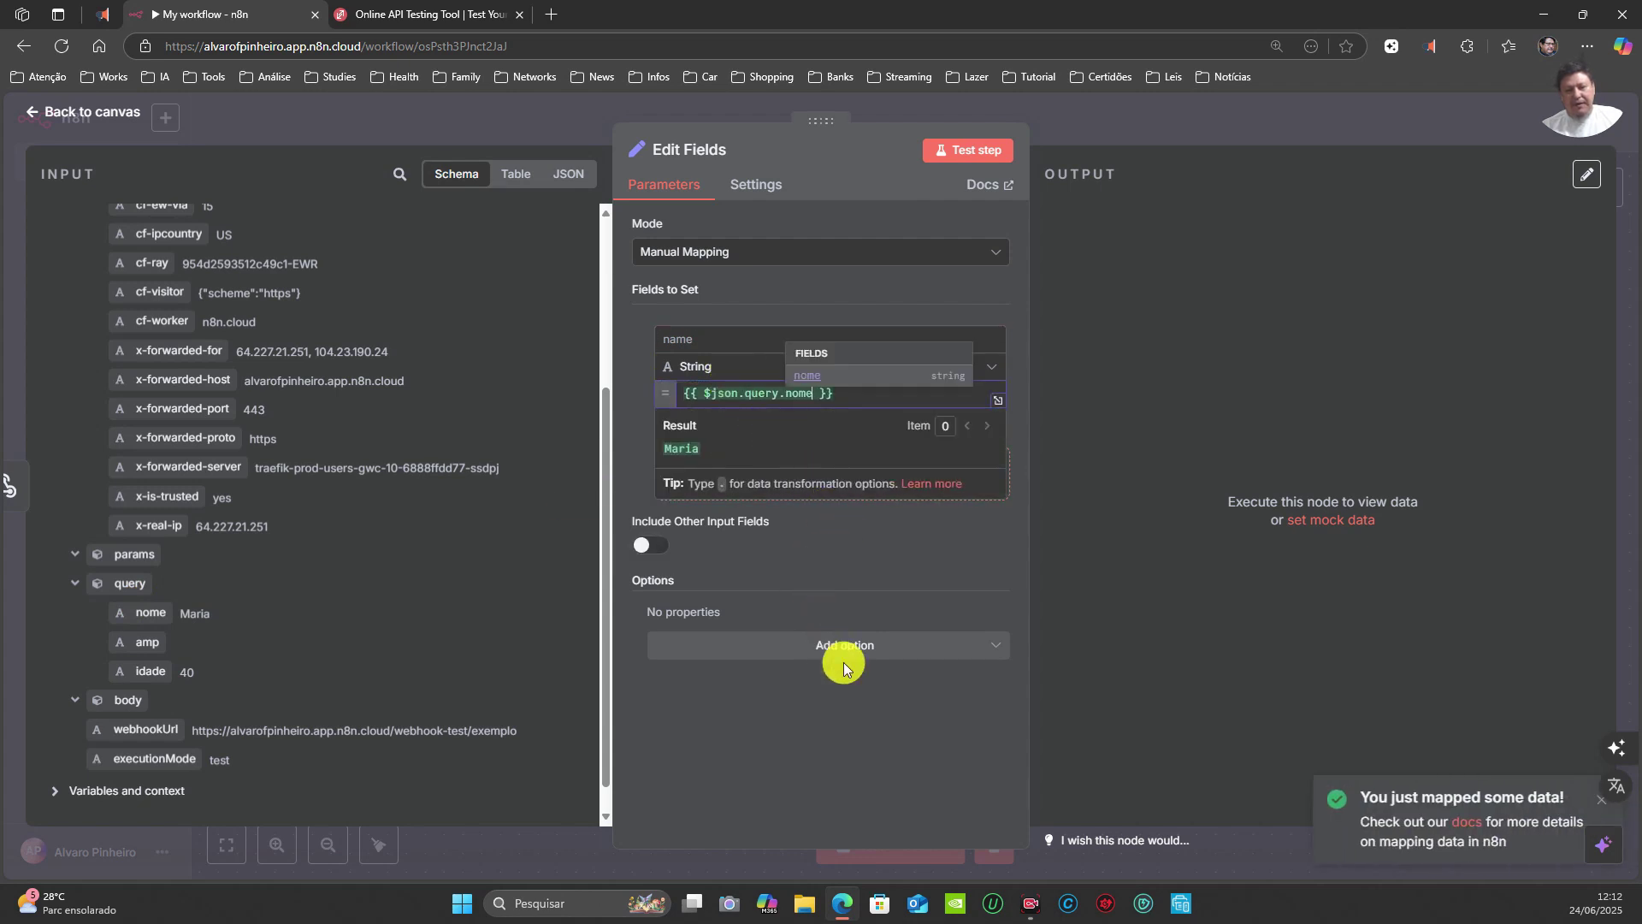
{"action": "left_click", "coordinate": [907, 472]}
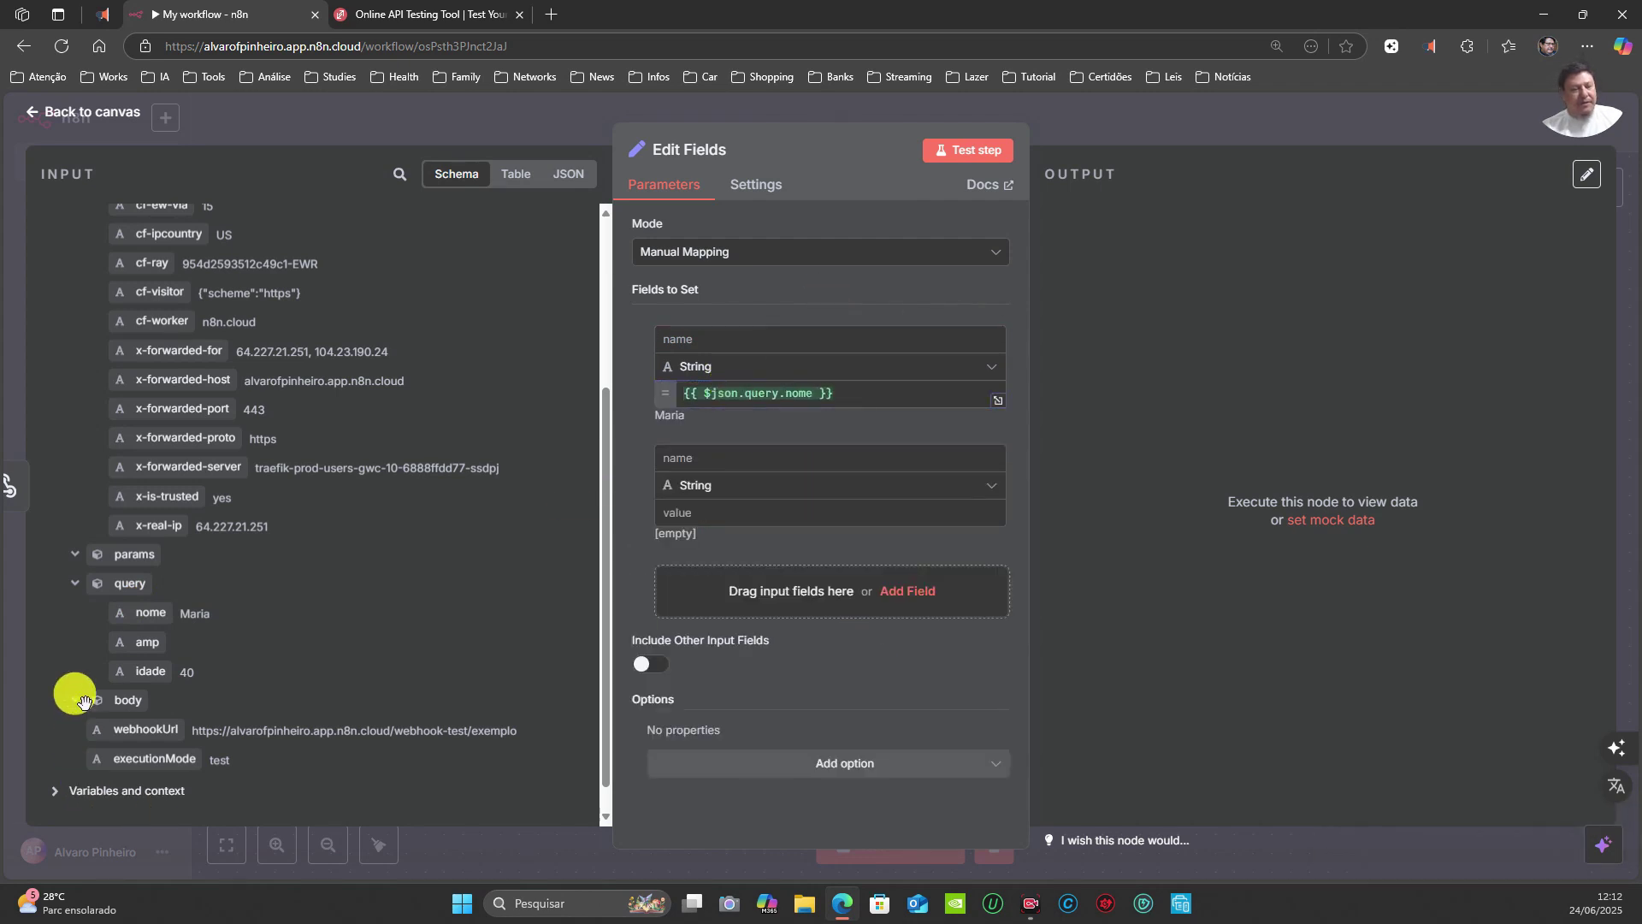
{"action": "left_click_drag", "start_coordinate": [152, 671], "coordinate": [689, 518]}
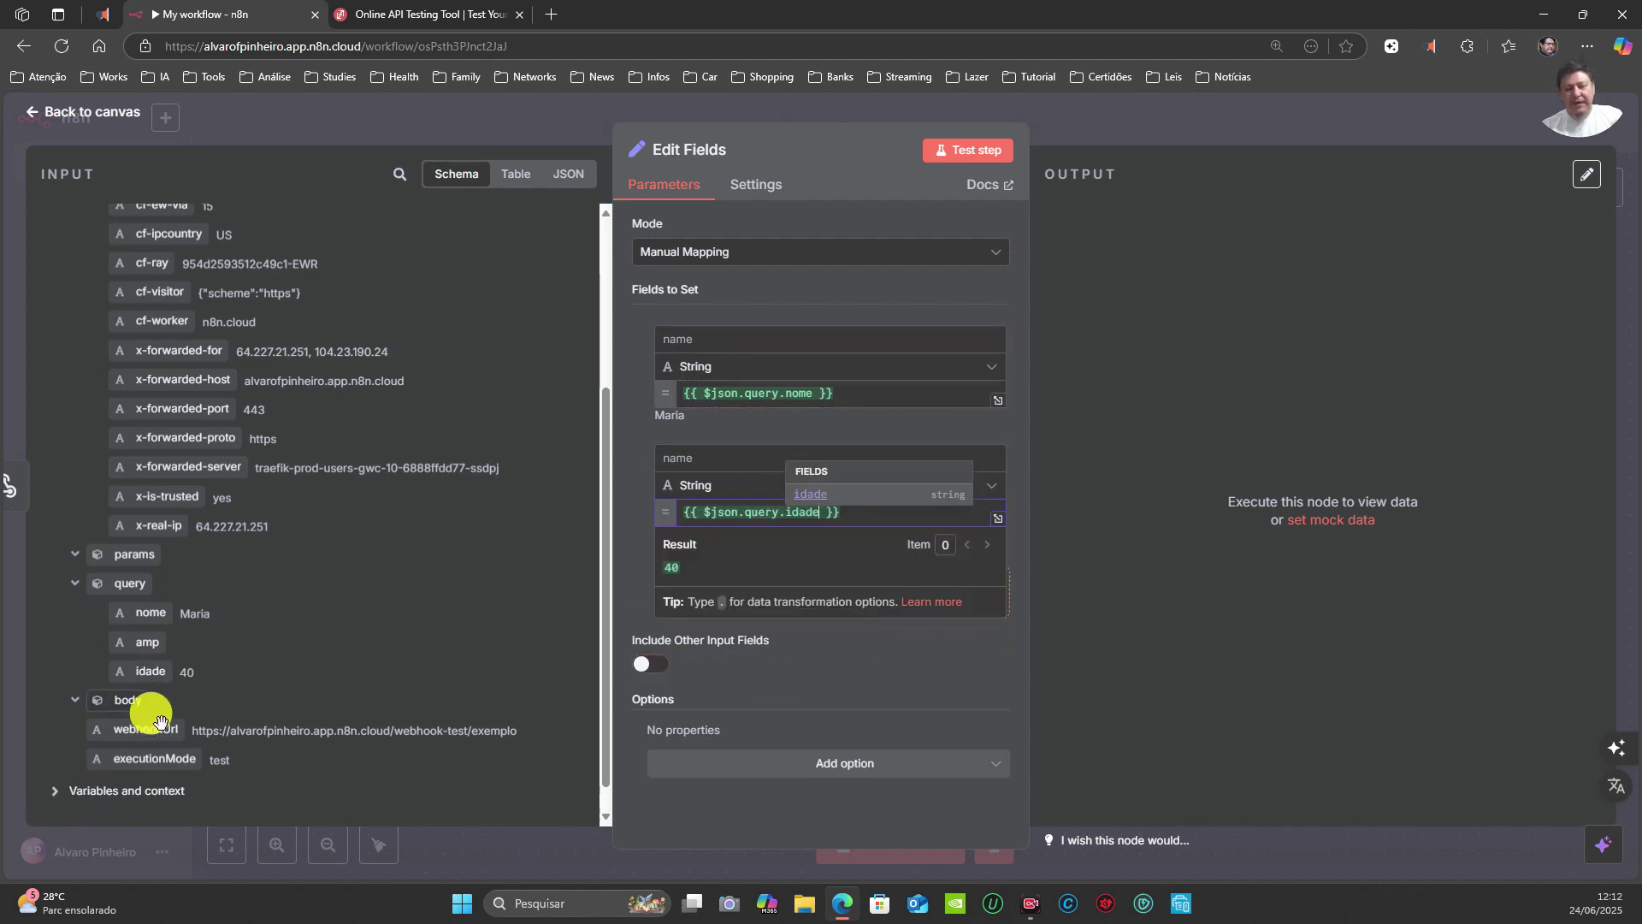
{"action": "left_click", "coordinate": [700, 488]}
{"action": "left_click", "coordinate": [727, 565]}
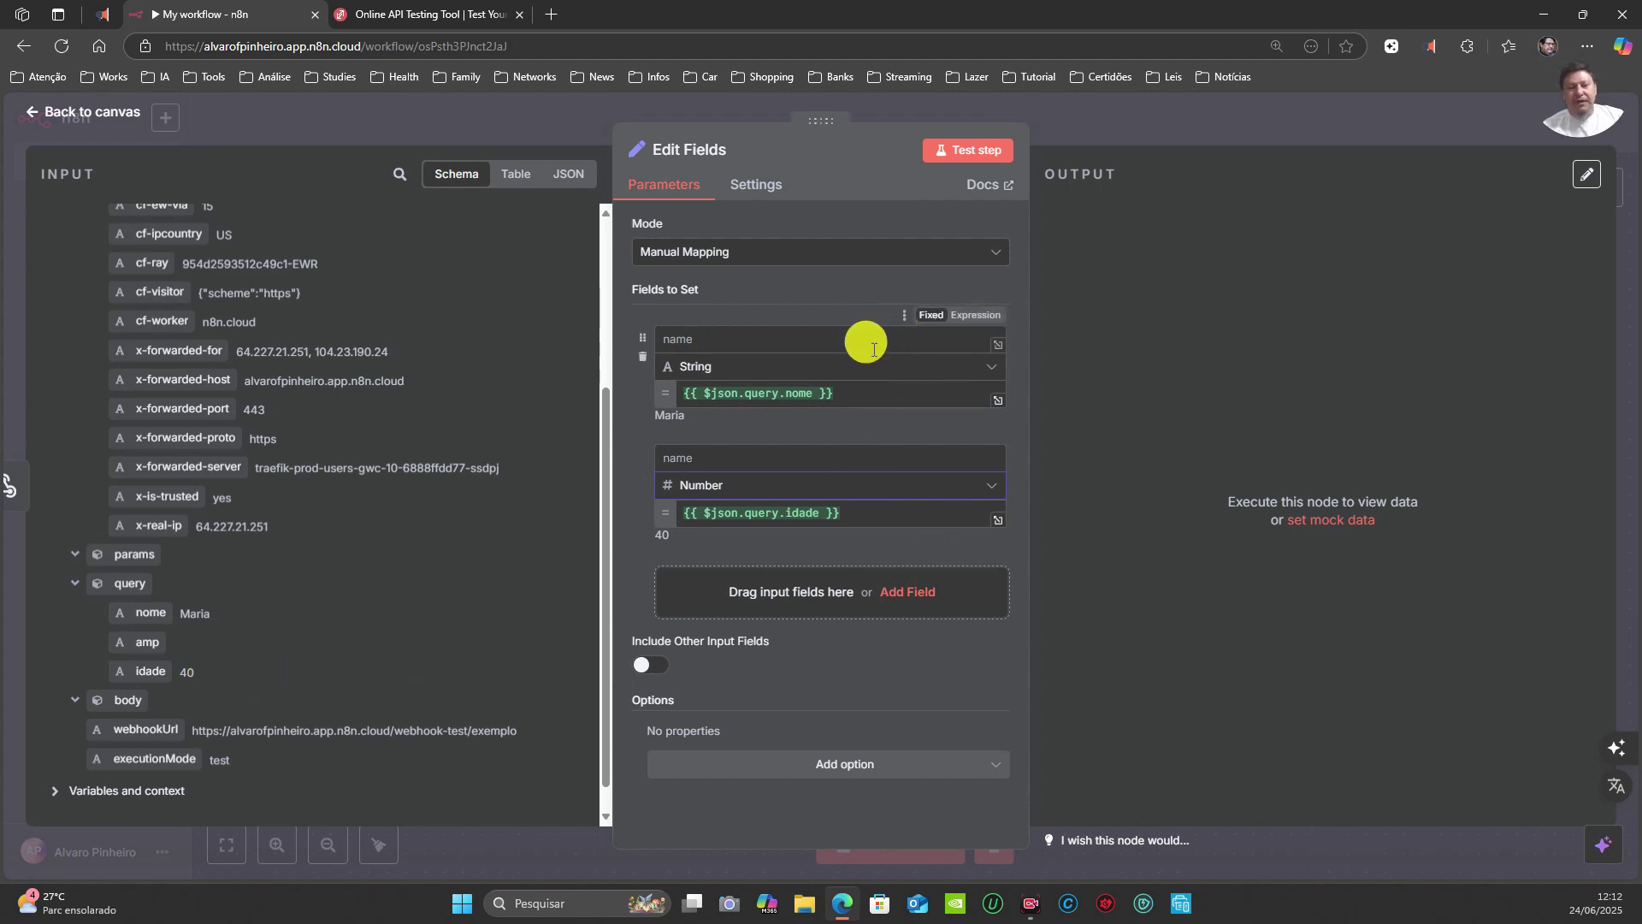
Step: Name the fields nome and idade and test the step to get Maria and 40
{"action": "left_click", "coordinate": [727, 331]}
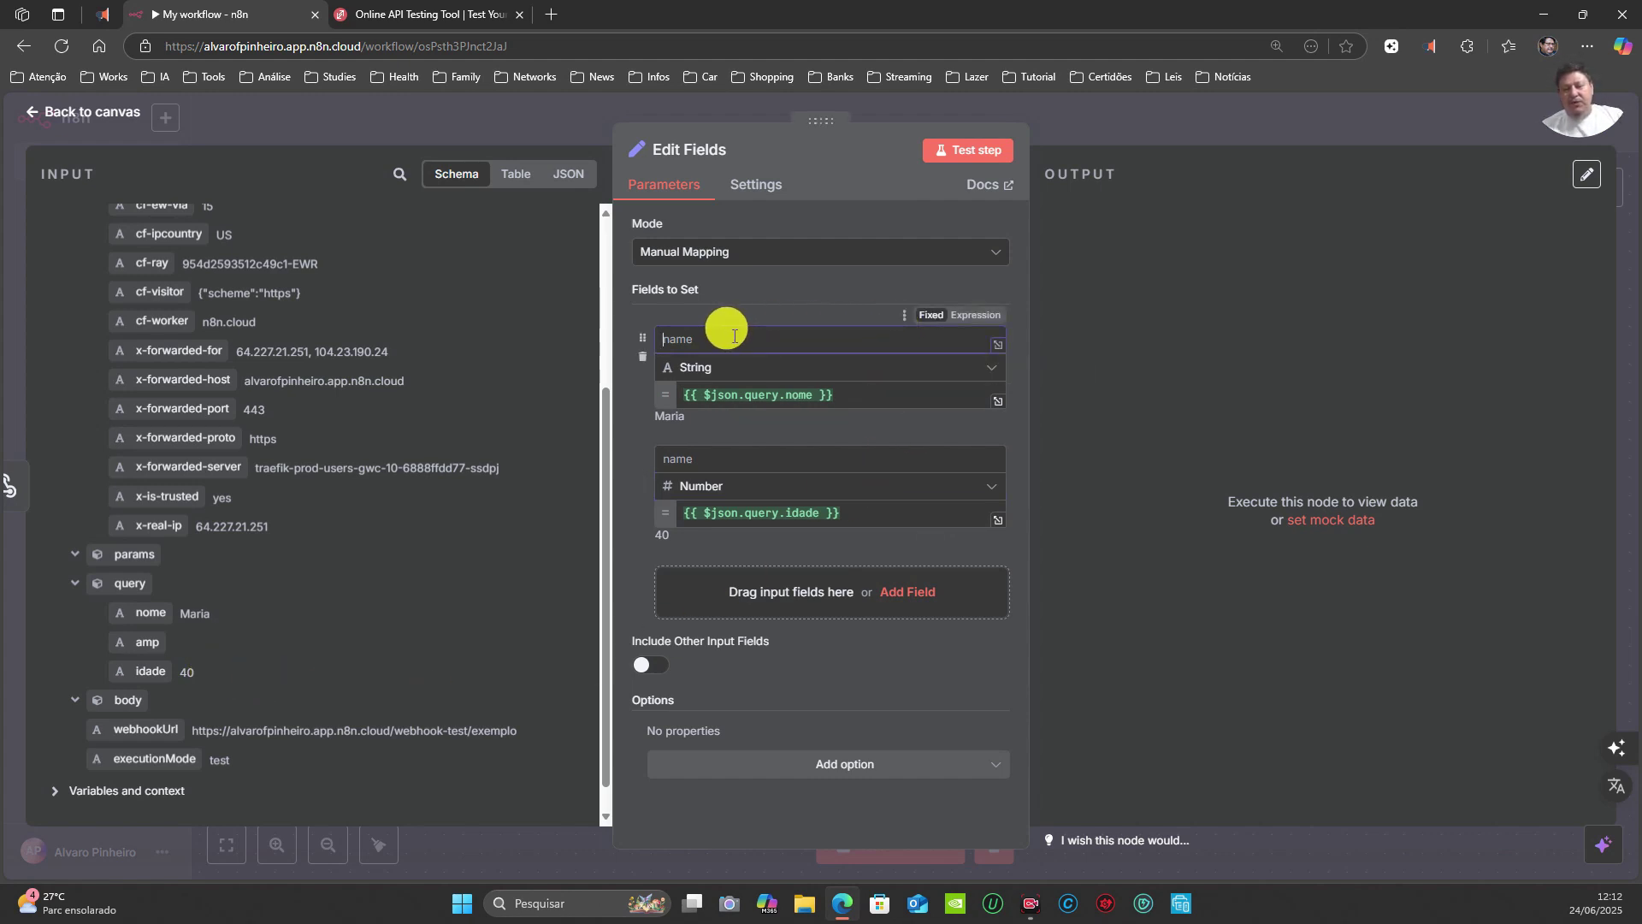
{"action": "type", "text": "nome"}
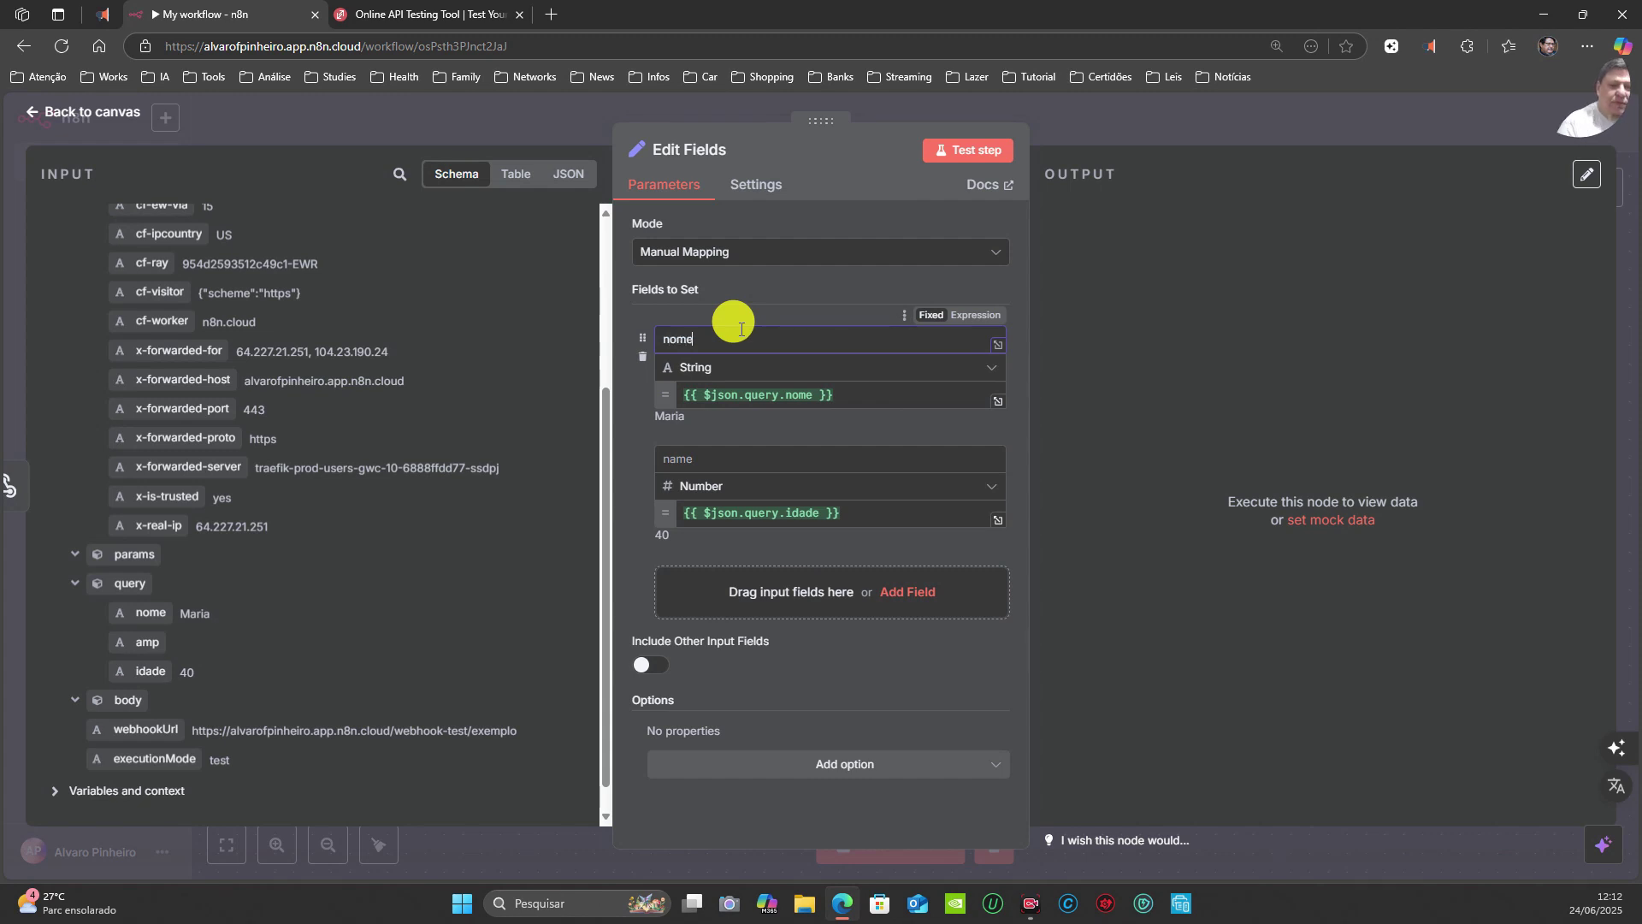
{"action": "left_click", "coordinate": [697, 446]}
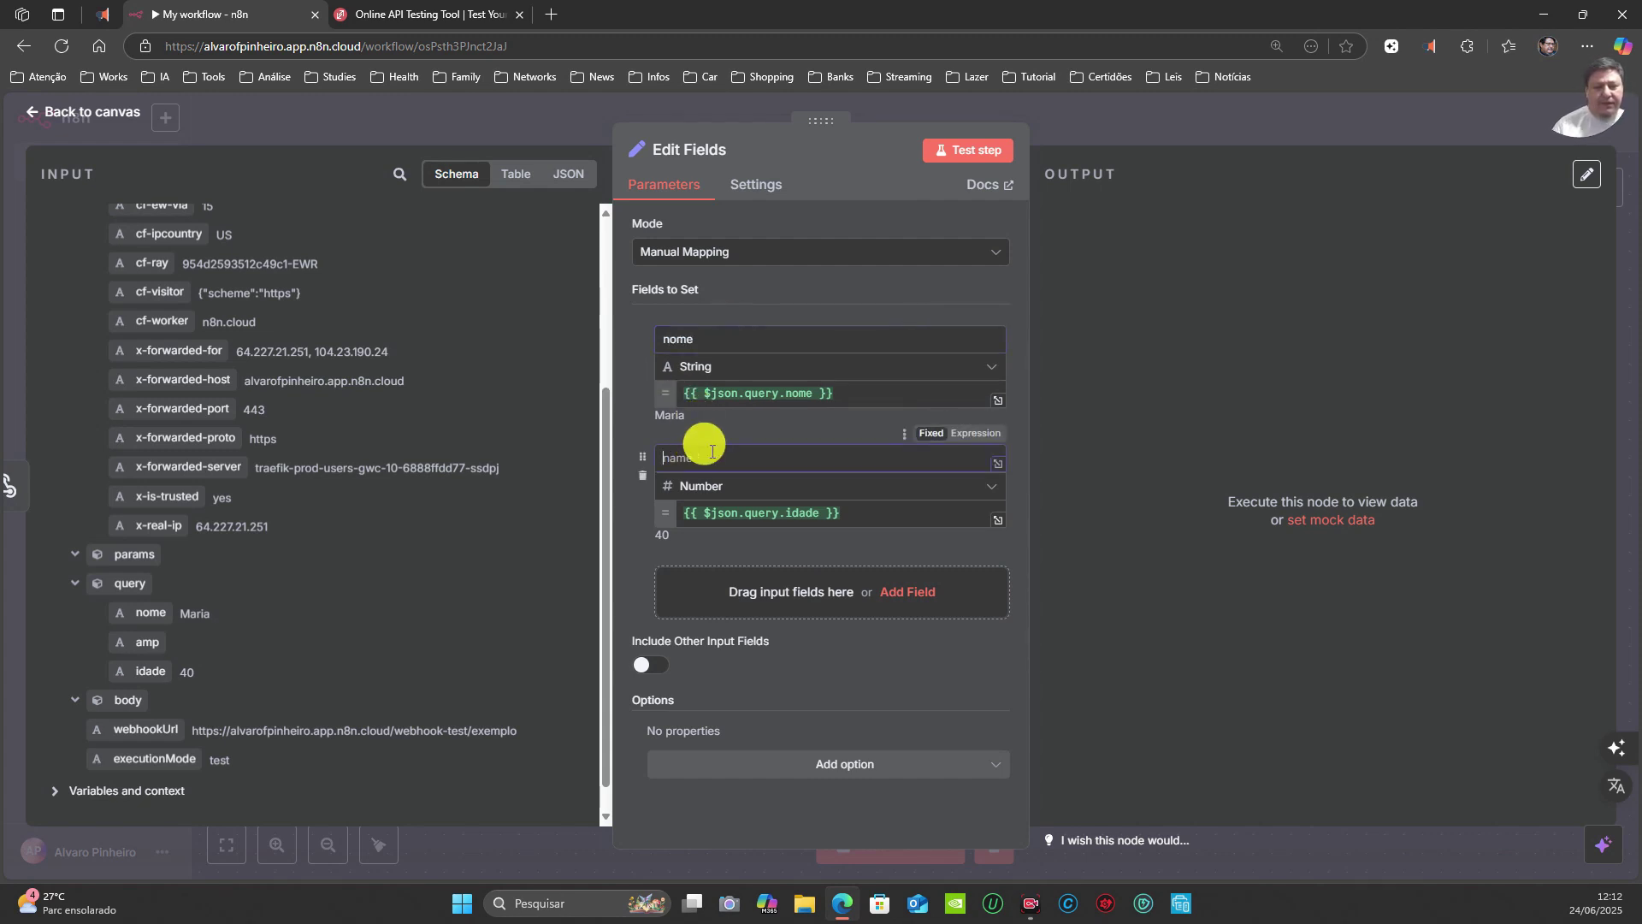
{"action": "type", "text": "idade"}
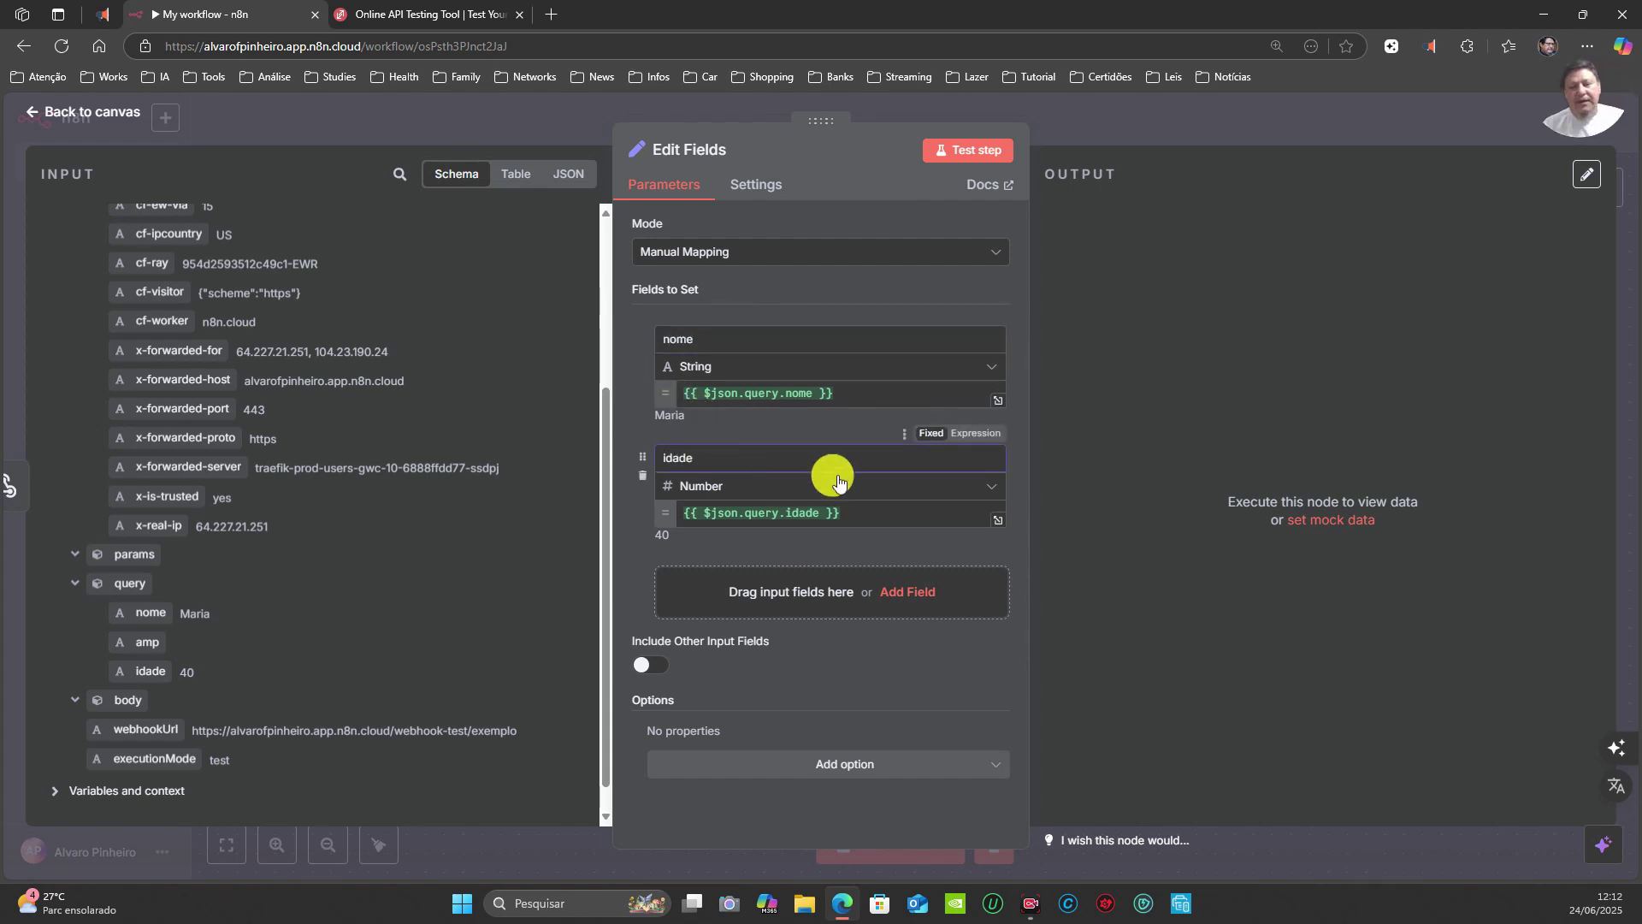
{"action": "left_click", "coordinate": [975, 153]}
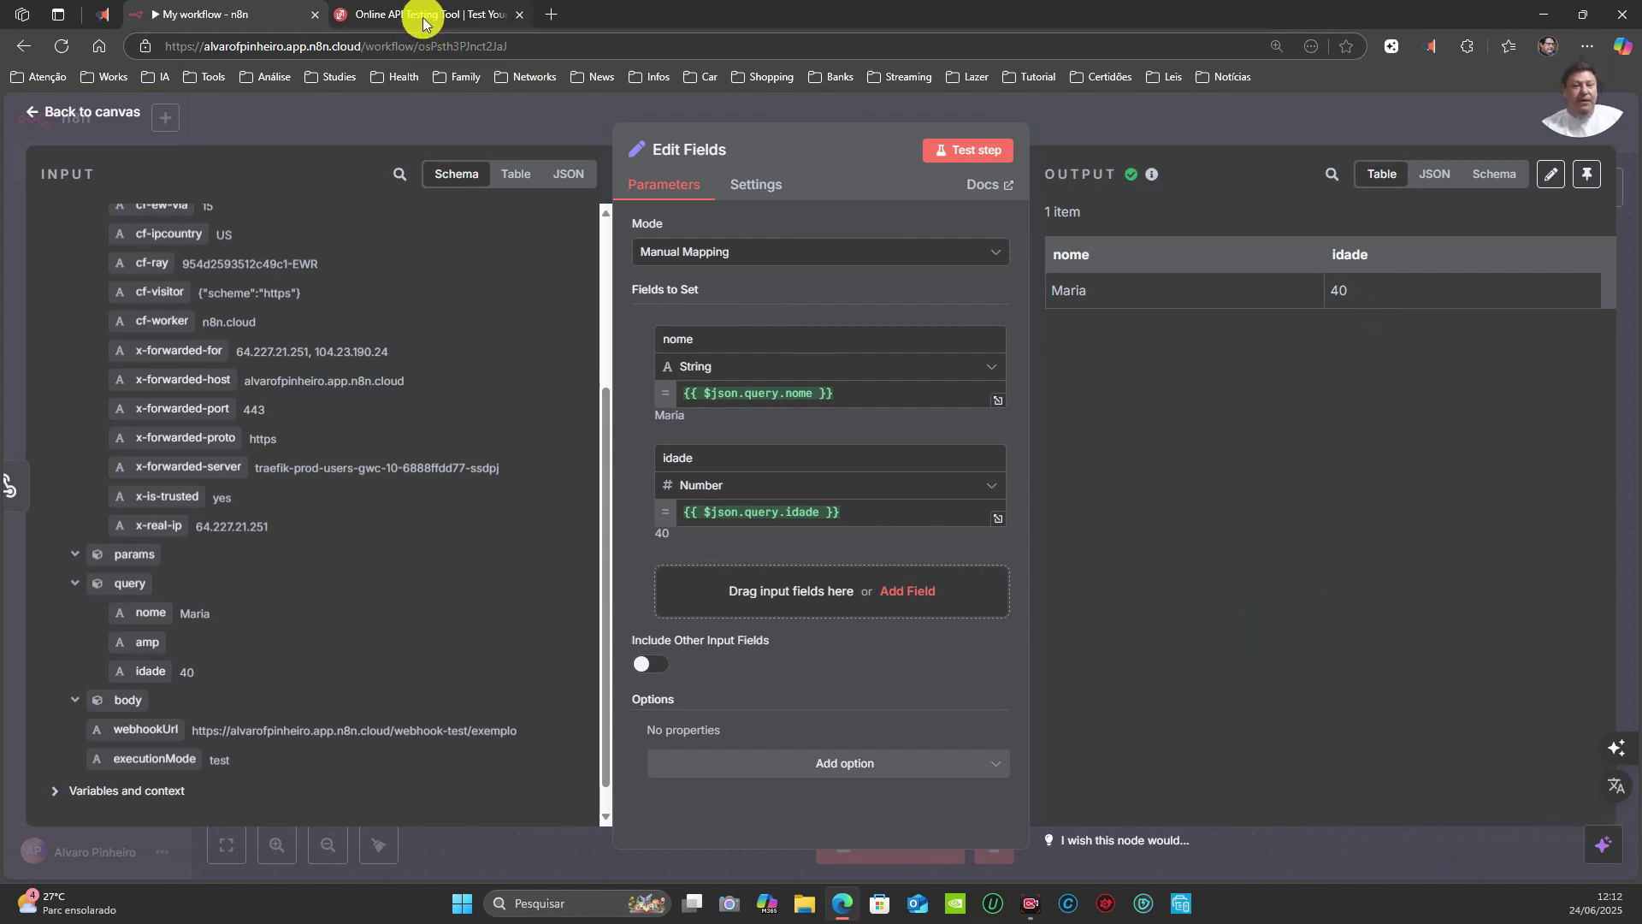
Step: Set the Webhook node listening for a test event
{"action": "left_click", "coordinate": [1082, 111]}
{"action": "double_click", "coordinate": [627, 422]}
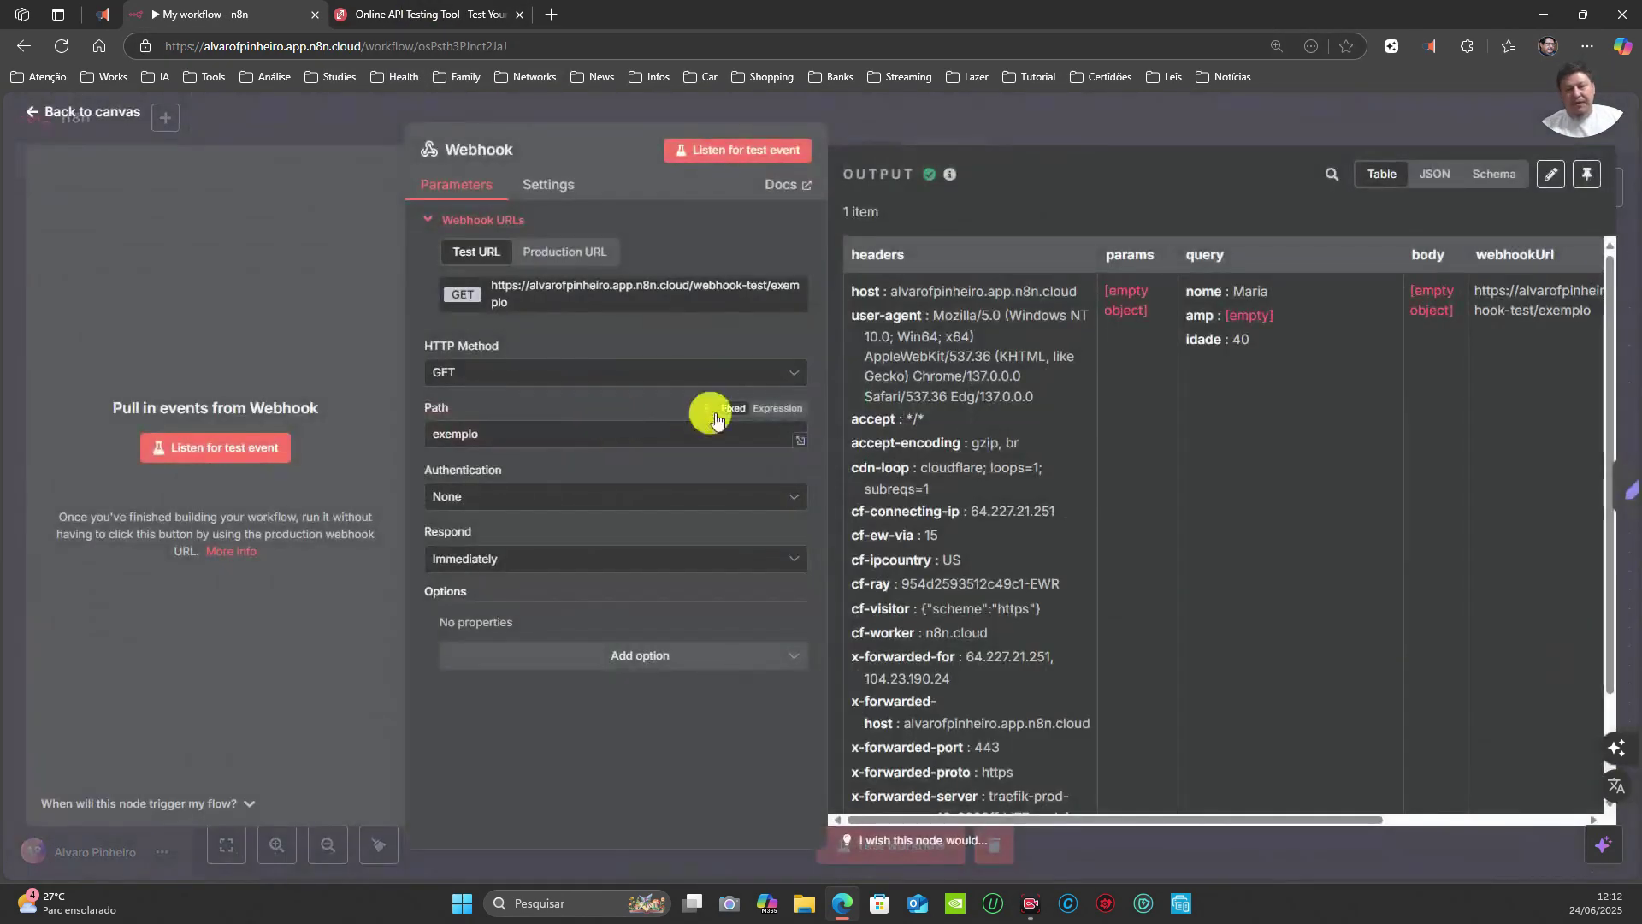
{"action": "left_click", "coordinate": [711, 158]}
Step: In ReqBin, change idade to 10 and send the request to the test webhook
{"action": "left_click", "coordinate": [427, 14]}
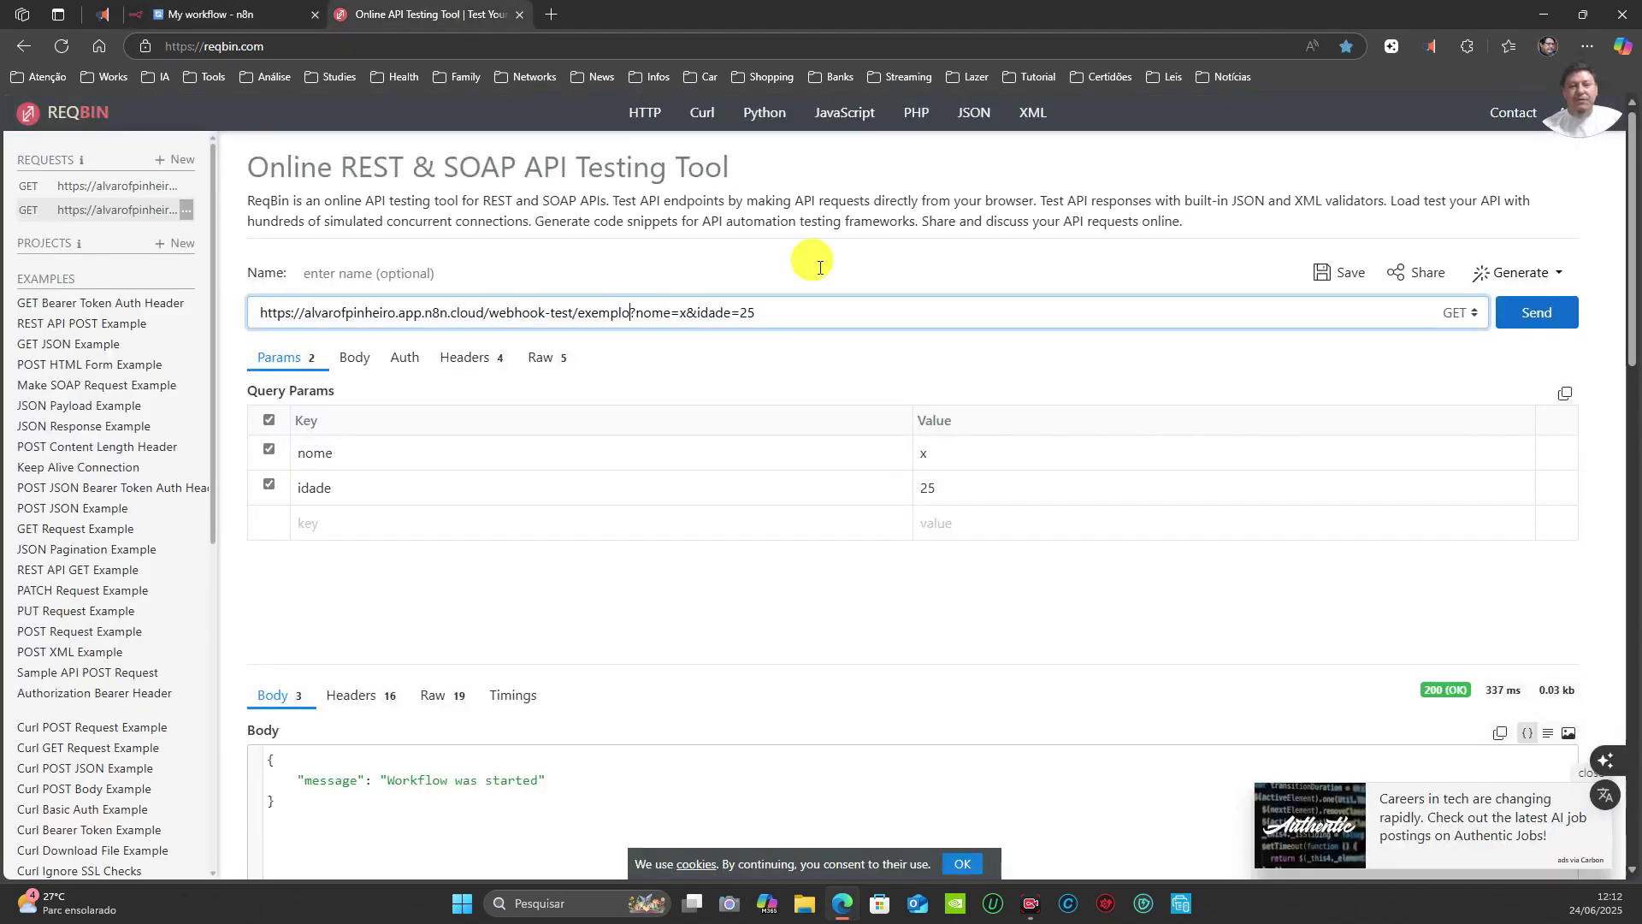
{"action": "left_click", "coordinate": [937, 450]}
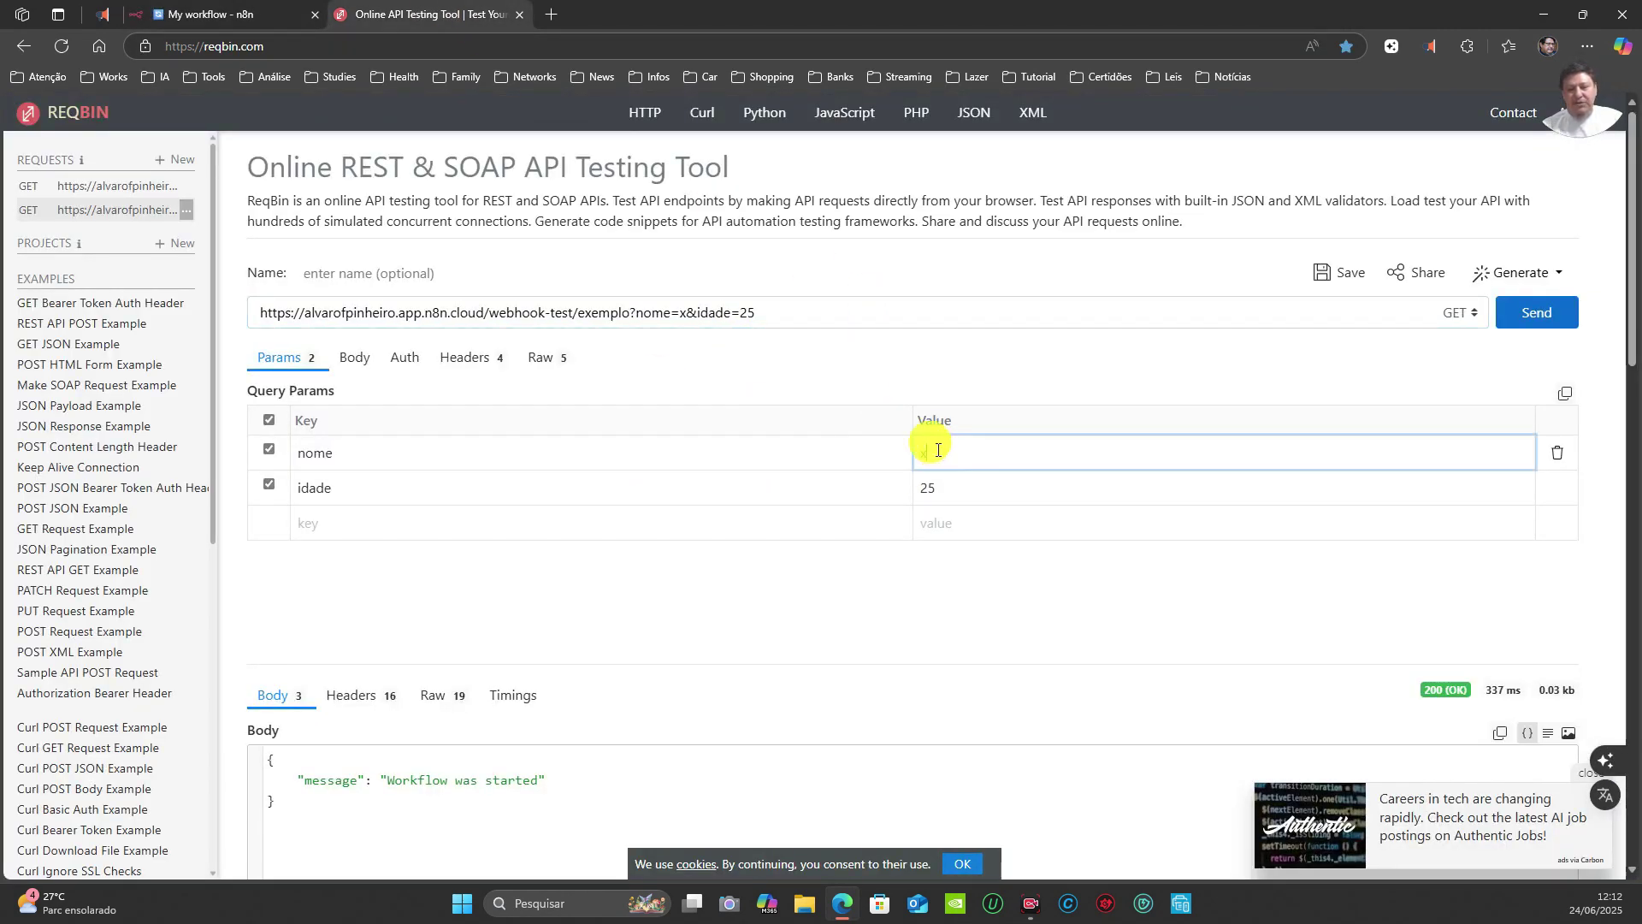
{"action": "double_click", "coordinate": [940, 492]}
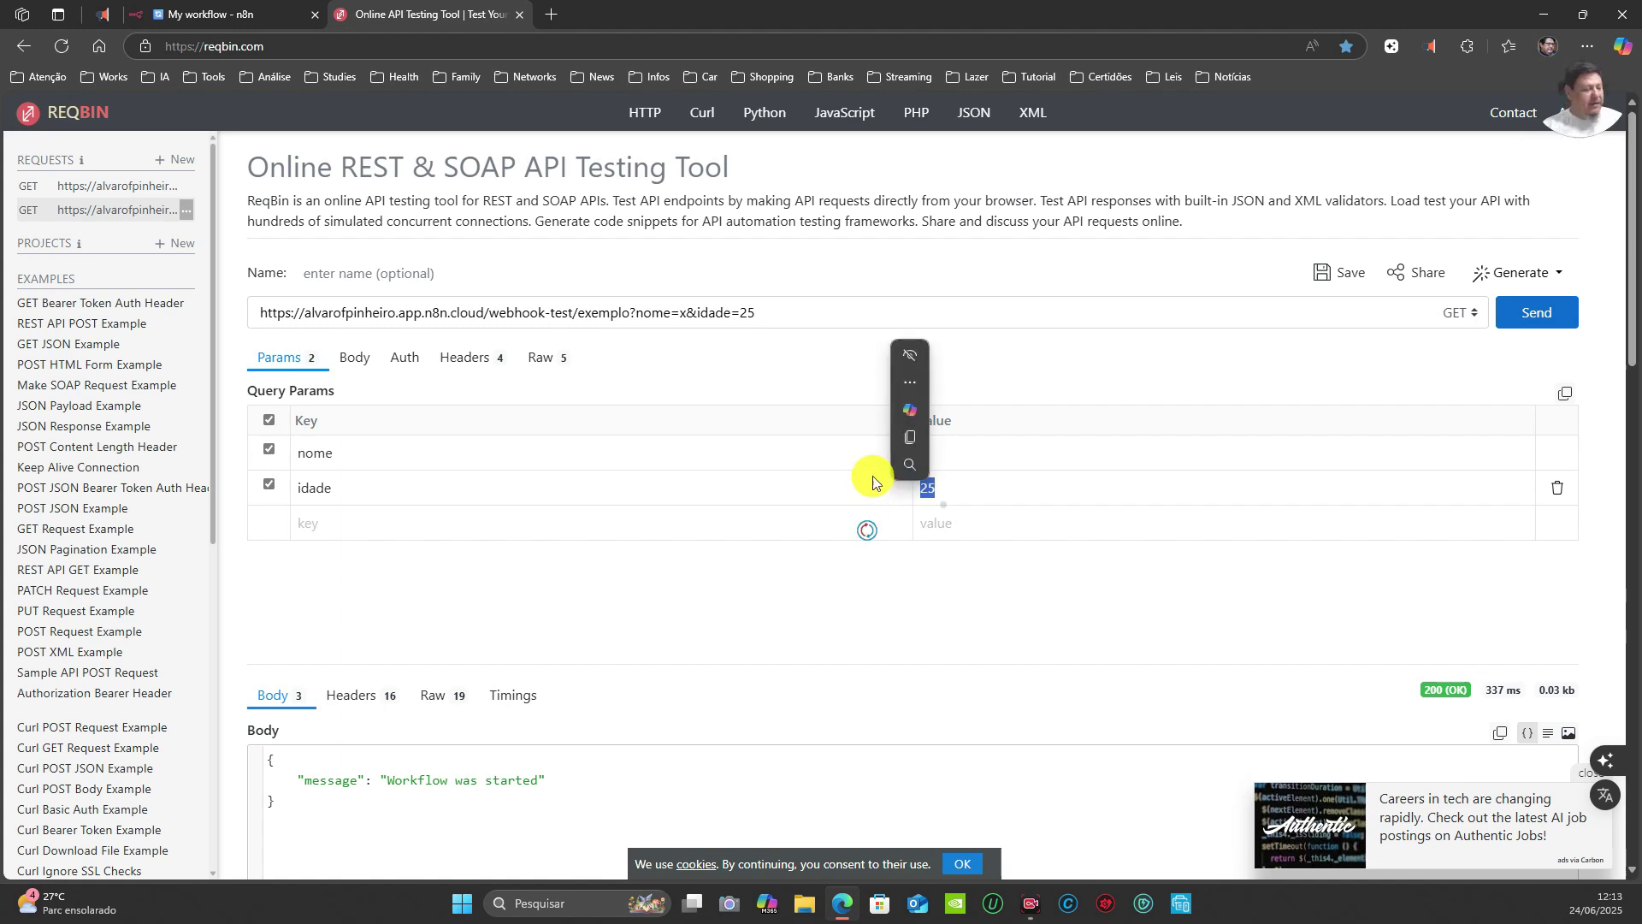
{"action": "type", "text": "10"}
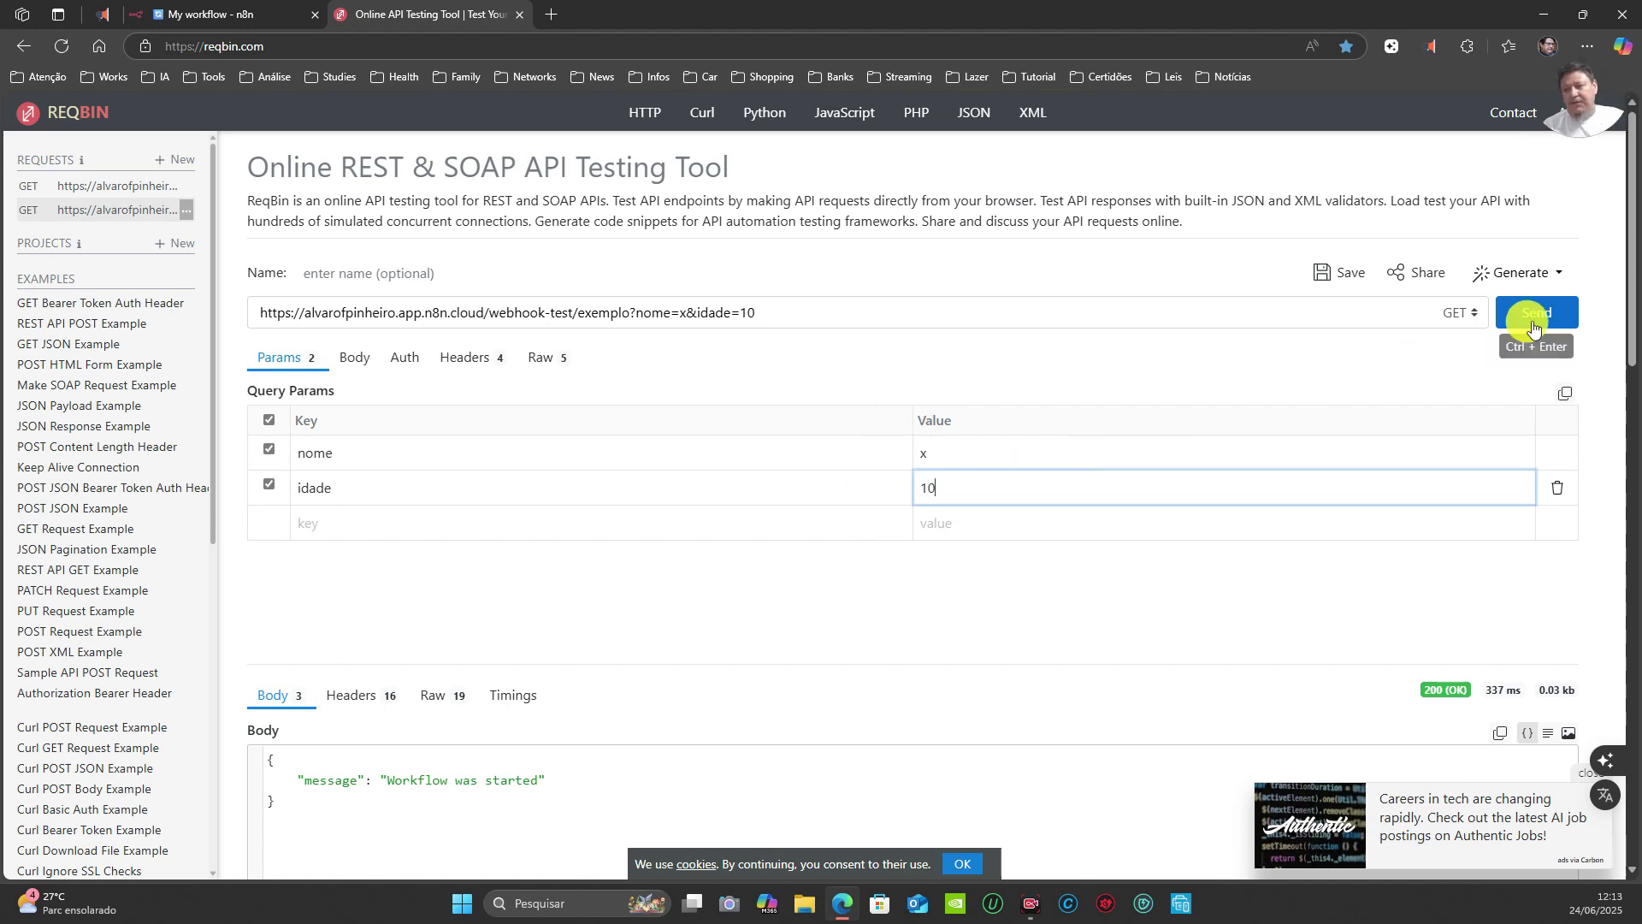
{"action": "left_click", "coordinate": [1535, 325]}
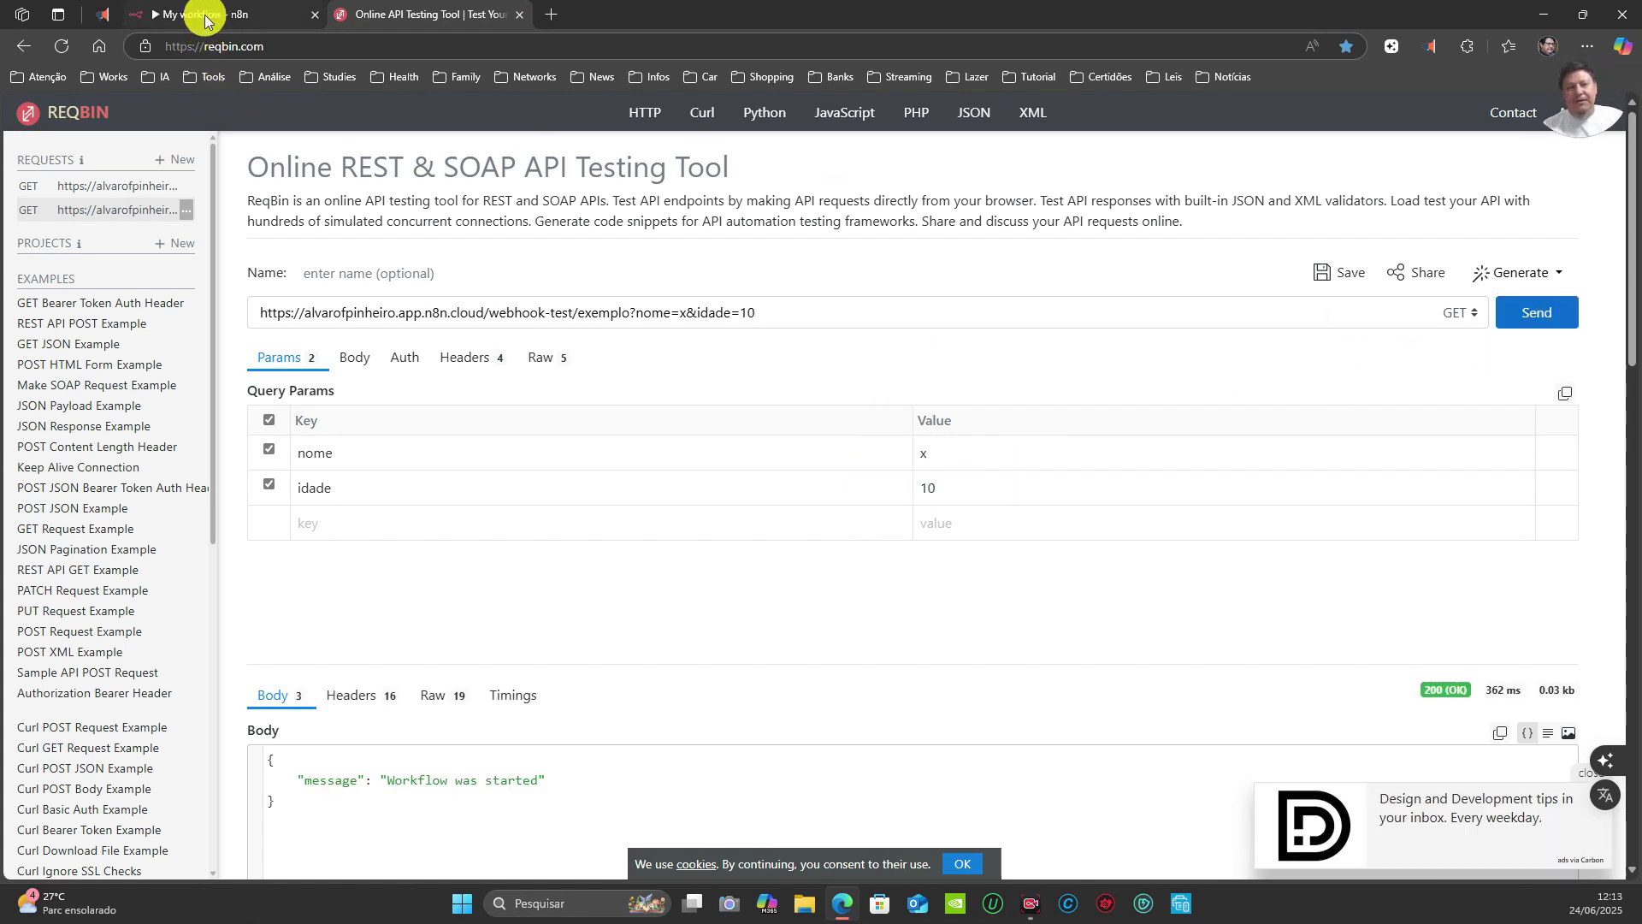
{"action": "left_click", "coordinate": [203, 16]}
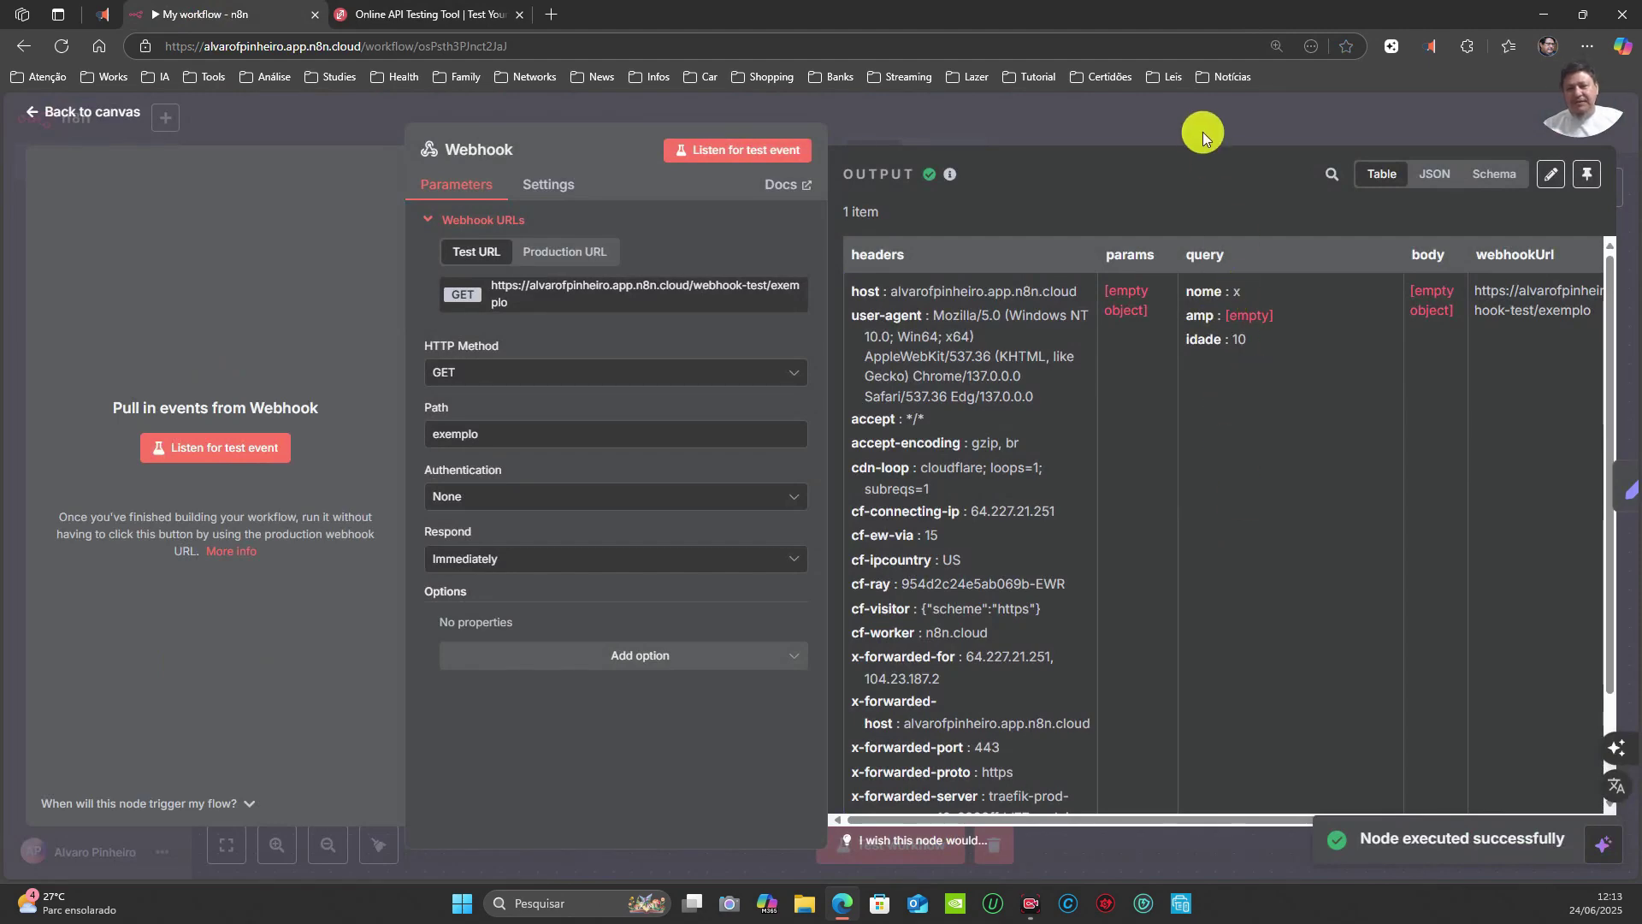
Step: Rerun the Edit Fields node on the new nome x, idade 10 data
{"action": "left_click", "coordinate": [1138, 120]}
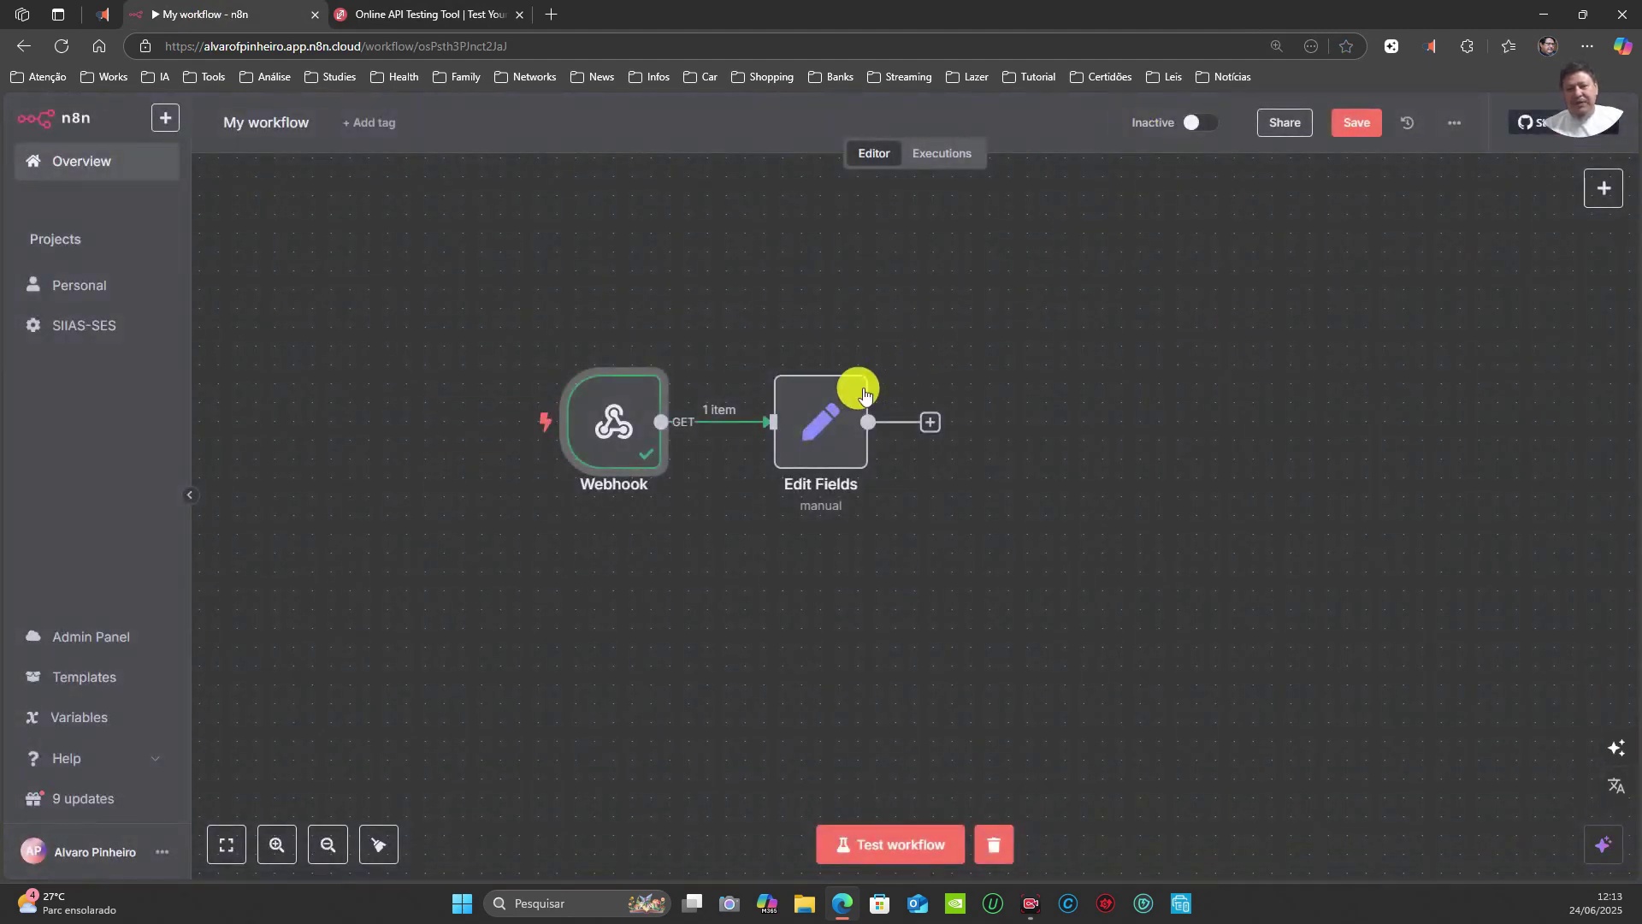
{"action": "double_click", "coordinate": [828, 409]}
{"action": "left_click", "coordinate": [961, 147]}
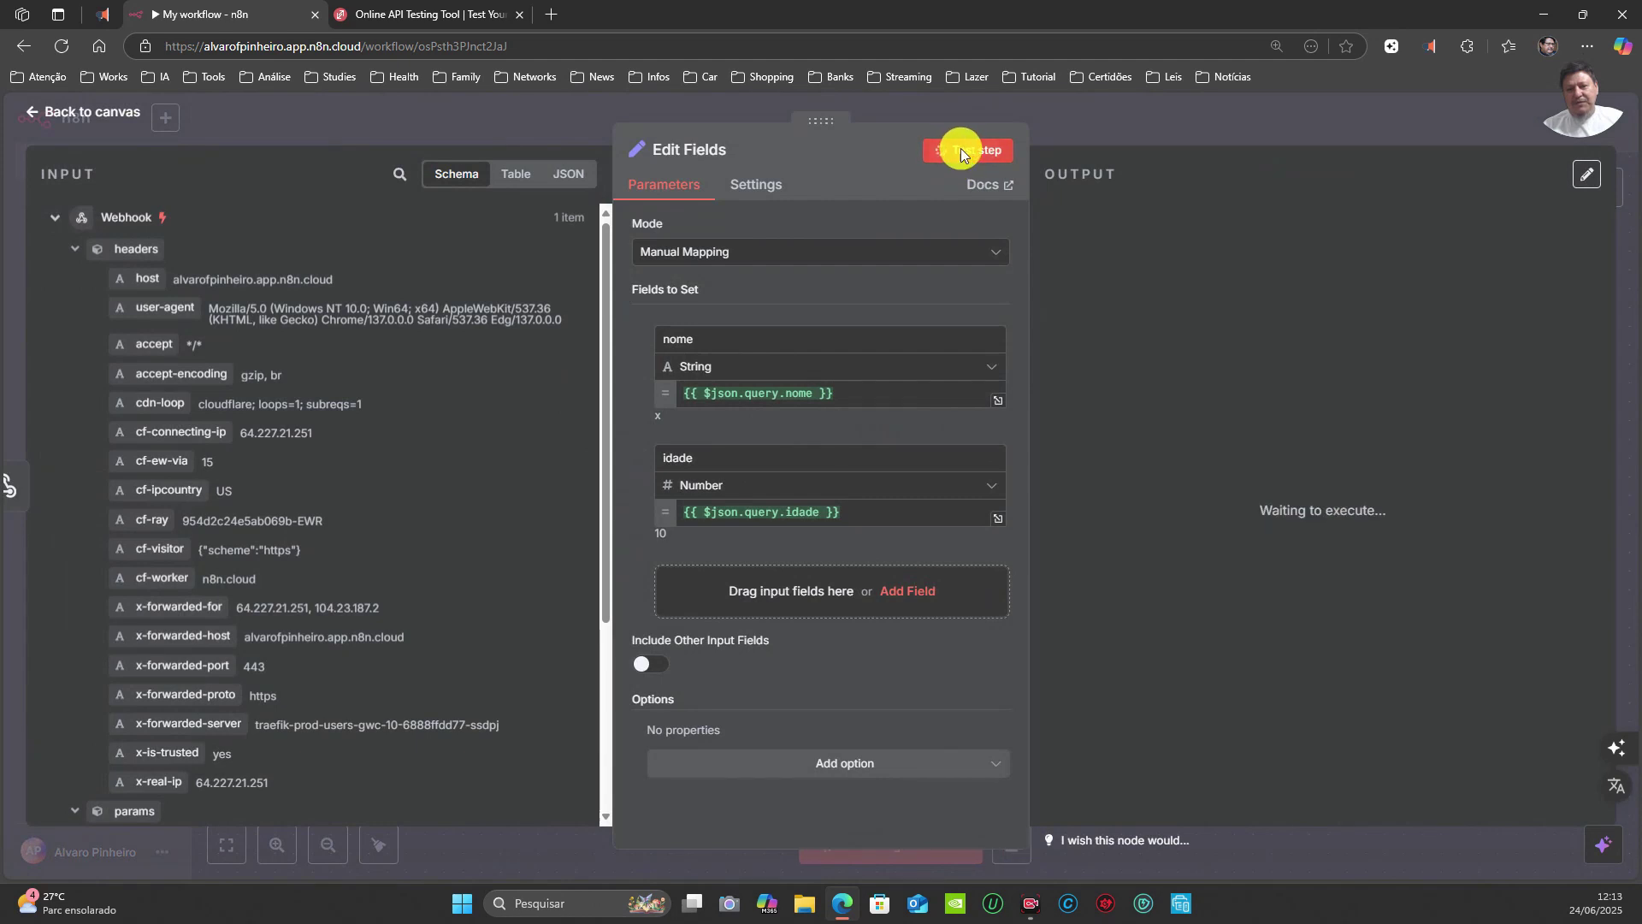